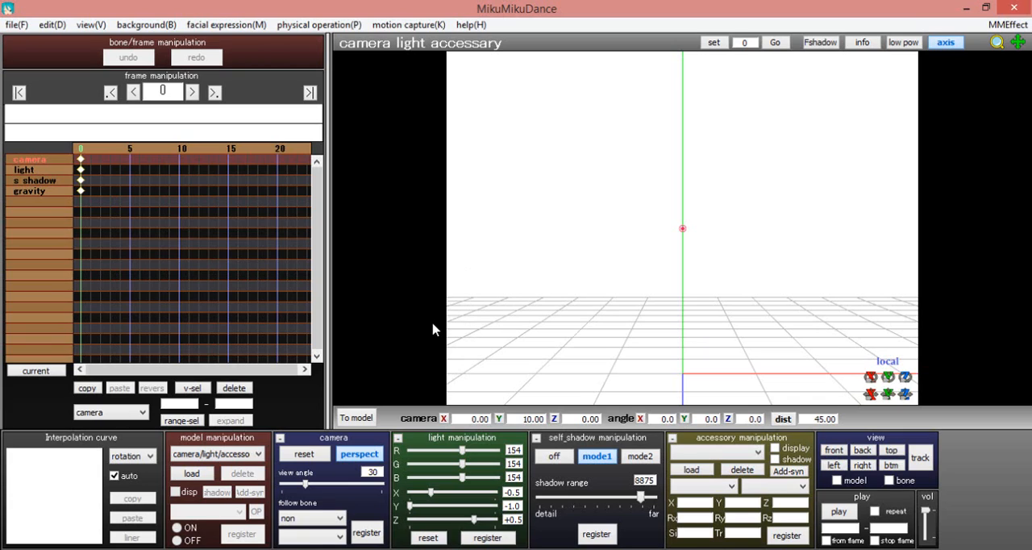
Start loading a model and browse to the OC's MMD folder inside the MMD folder
{"action": "left_click", "coordinate": [237, 456]}
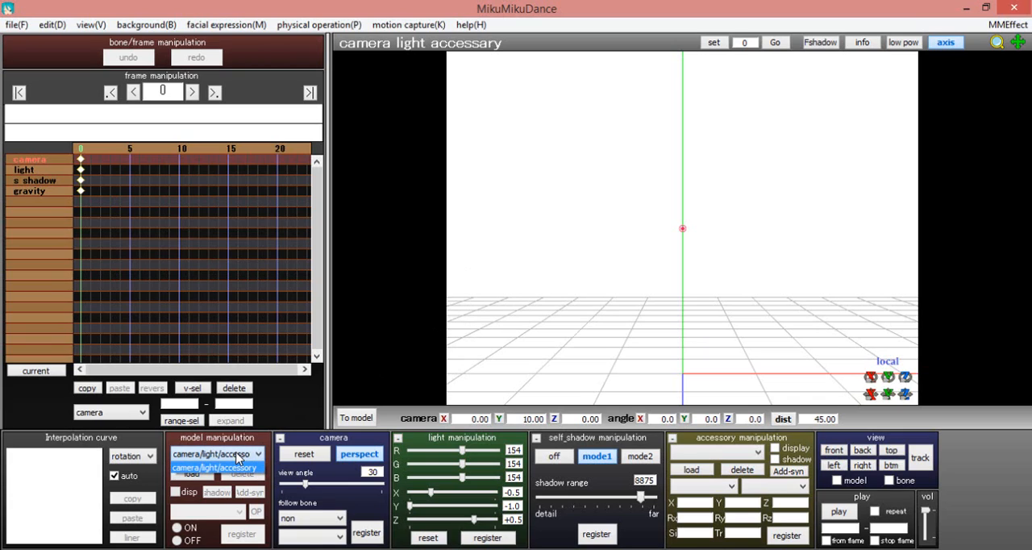
{"action": "left_click", "coordinate": [216, 467]}
{"action": "left_click", "coordinate": [208, 477]}
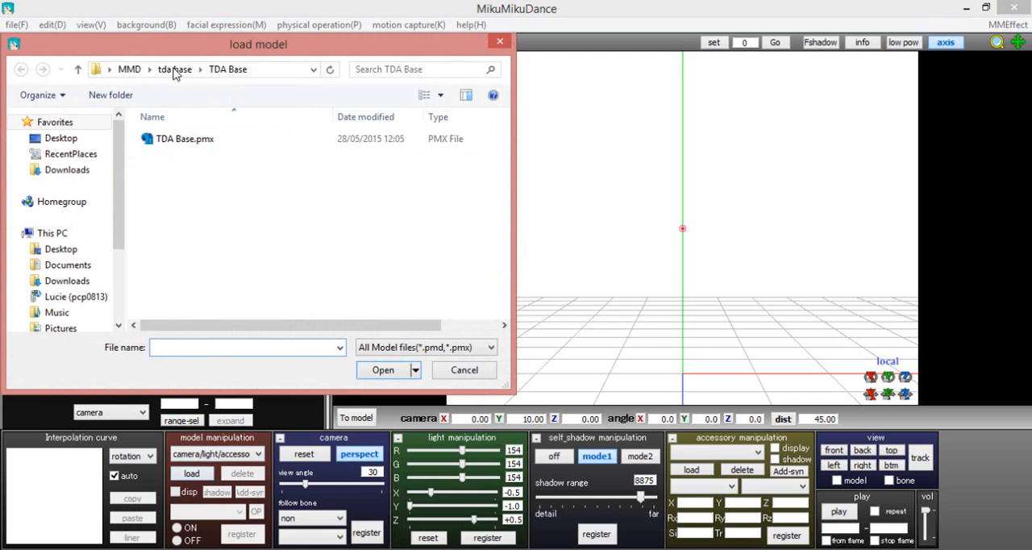
{"action": "left_click", "coordinate": [171, 69]}
{"action": "left_click", "coordinate": [130, 69]}
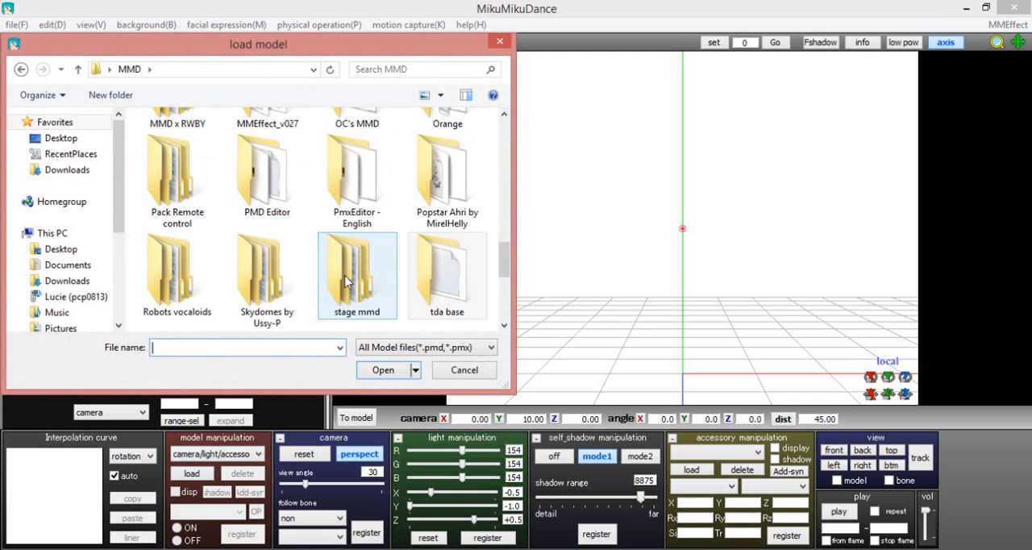
{"action": "left_click", "coordinate": [351, 278]}
{"action": "scroll", "coordinate": [382, 284], "scroll_direction": "up", "scroll_amount": 1}
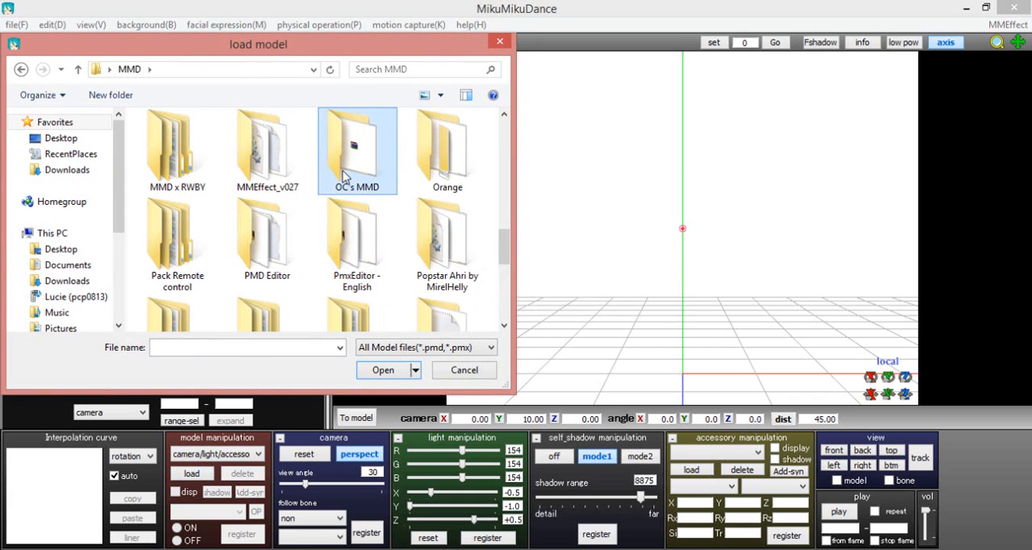
{"action": "double_click", "coordinate": [348, 137]}
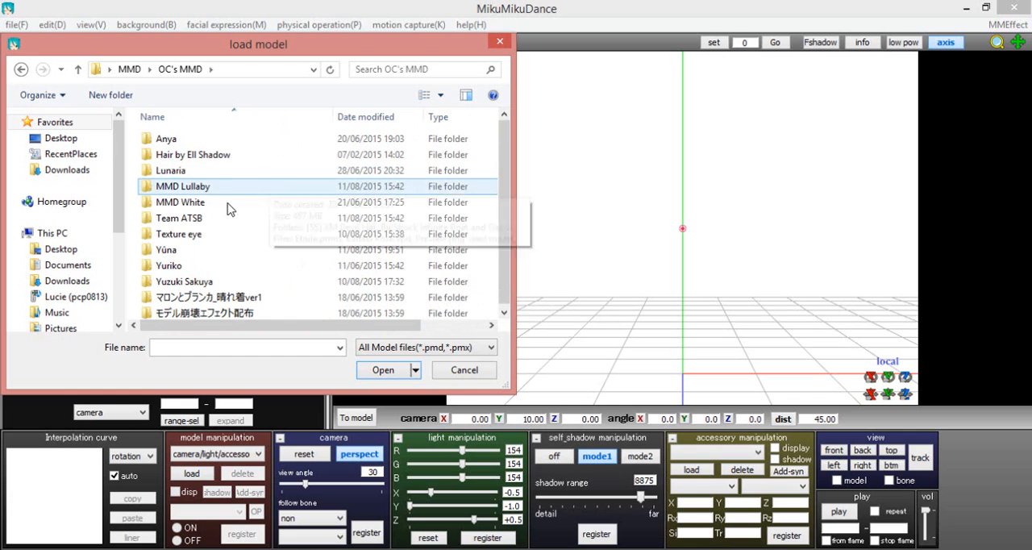
Load the model from the Yuzuki Sakuya folder, accept its model information, and hide its bones
{"action": "left_click", "coordinate": [216, 250]}
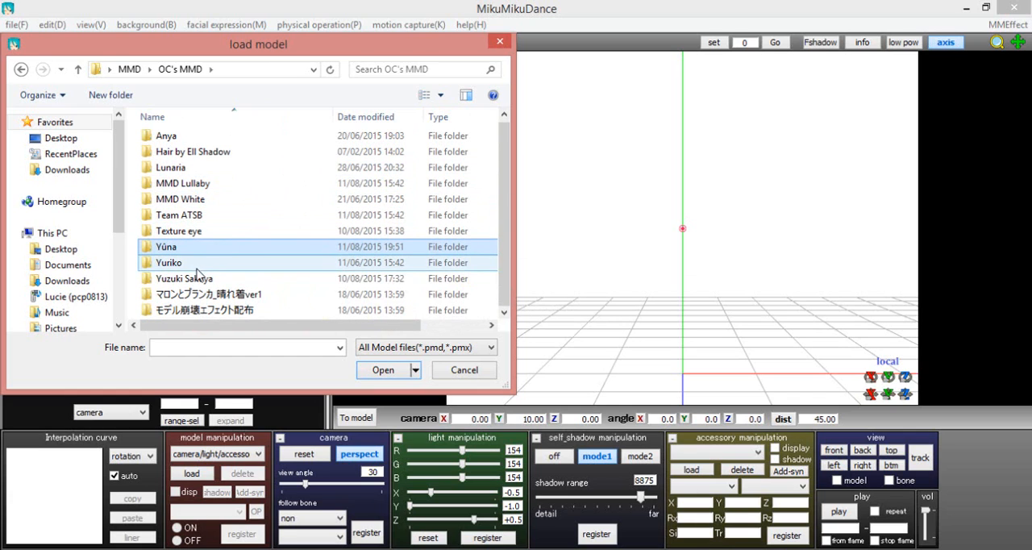
{"action": "scroll", "coordinate": [205, 258], "scroll_direction": "up", "scroll_amount": 1}
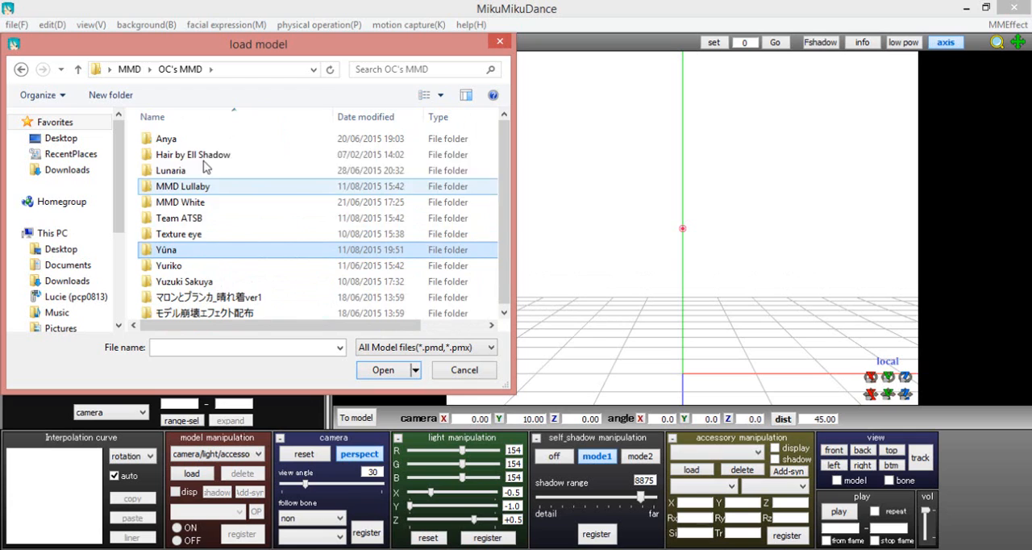
{"action": "double_click", "coordinate": [194, 281]}
{"action": "left_click", "coordinate": [200, 211]}
{"action": "double_click", "coordinate": [200, 202]}
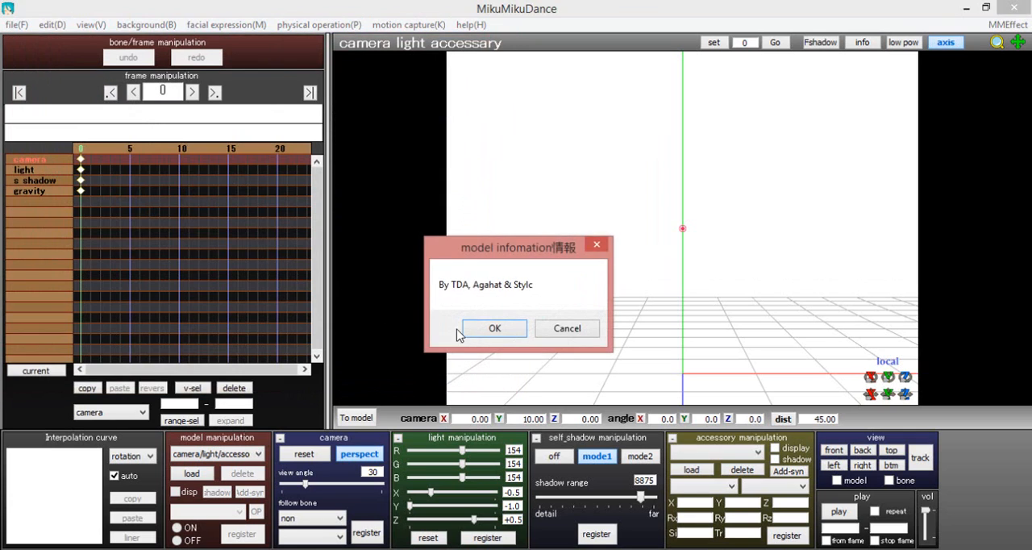
{"action": "left_click", "coordinate": [468, 329]}
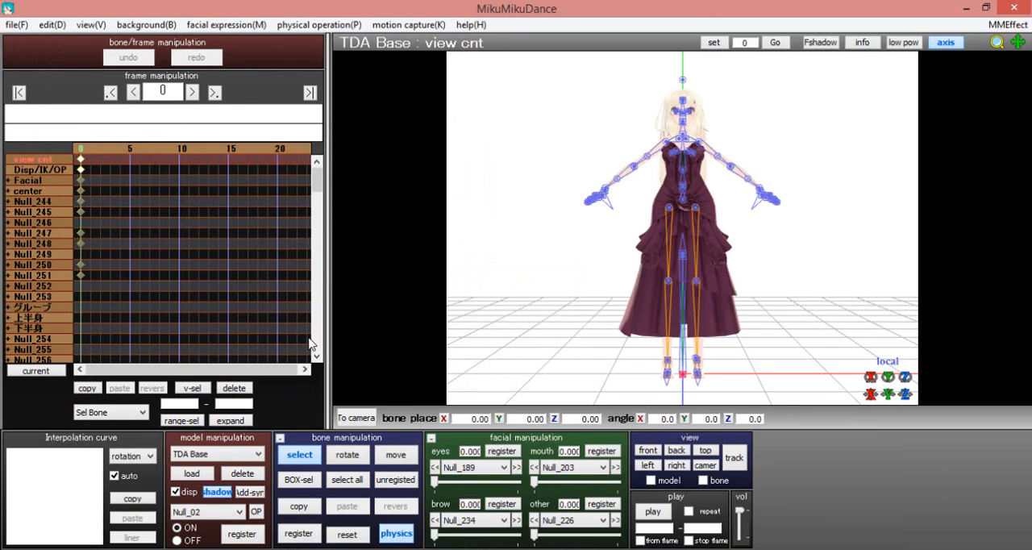
{"action": "left_click", "coordinate": [299, 453]}
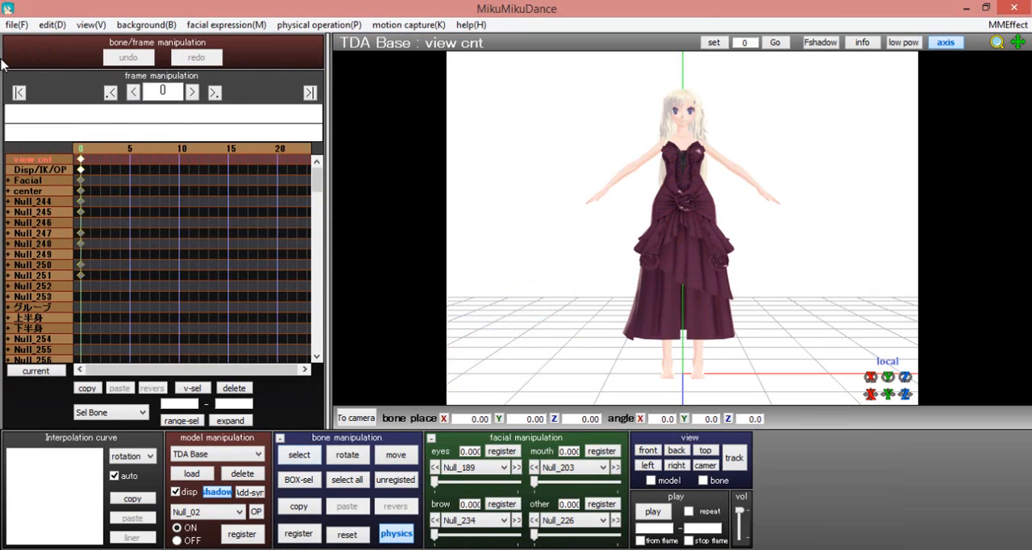
Start loading motion data for the model and browse to the MMD Motions folder
{"action": "left_click", "coordinate": [17, 25]}
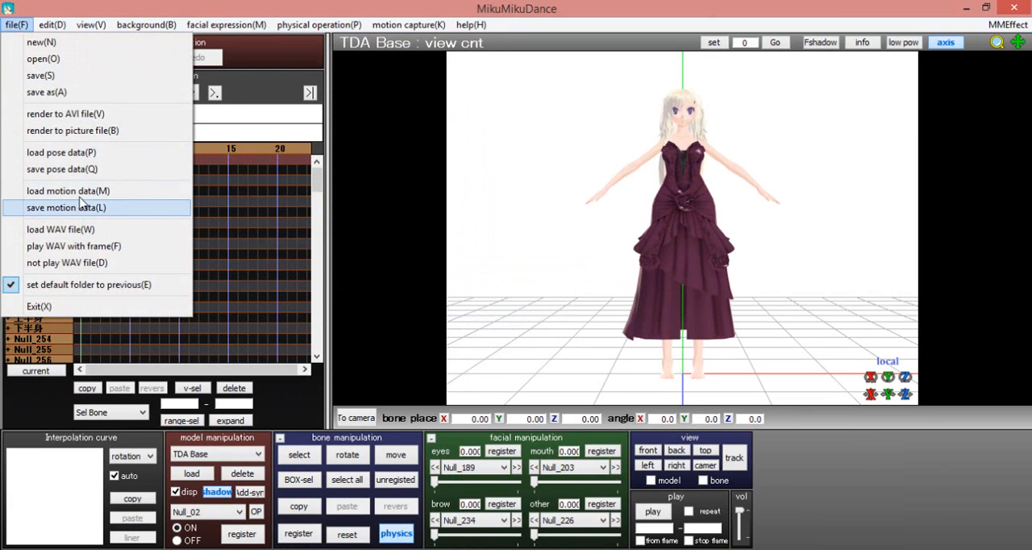
{"action": "left_click", "coordinate": [80, 200]}
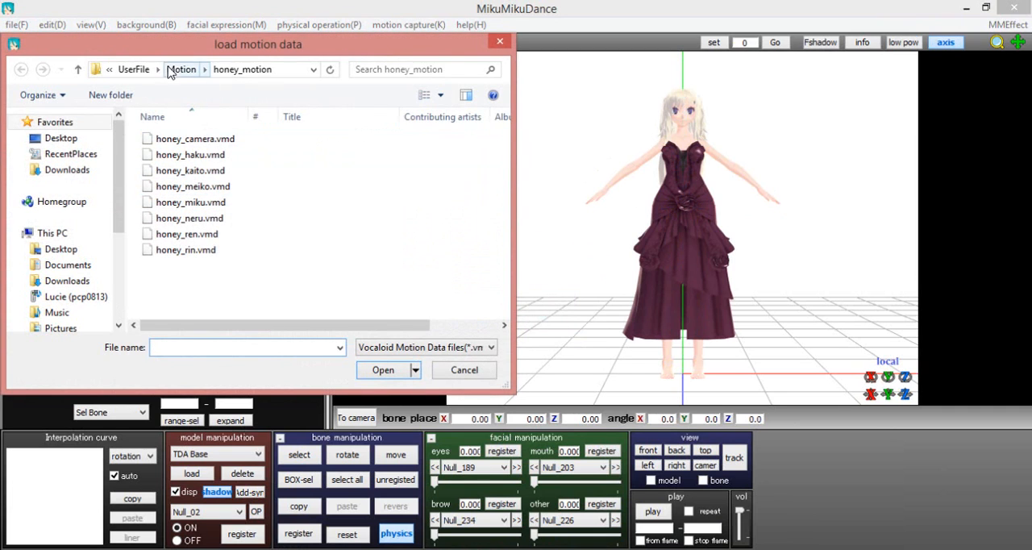
{"action": "left_click", "coordinate": [133, 69]}
{"action": "left_click", "coordinate": [161, 70]}
{"action": "left_click", "coordinate": [133, 69]}
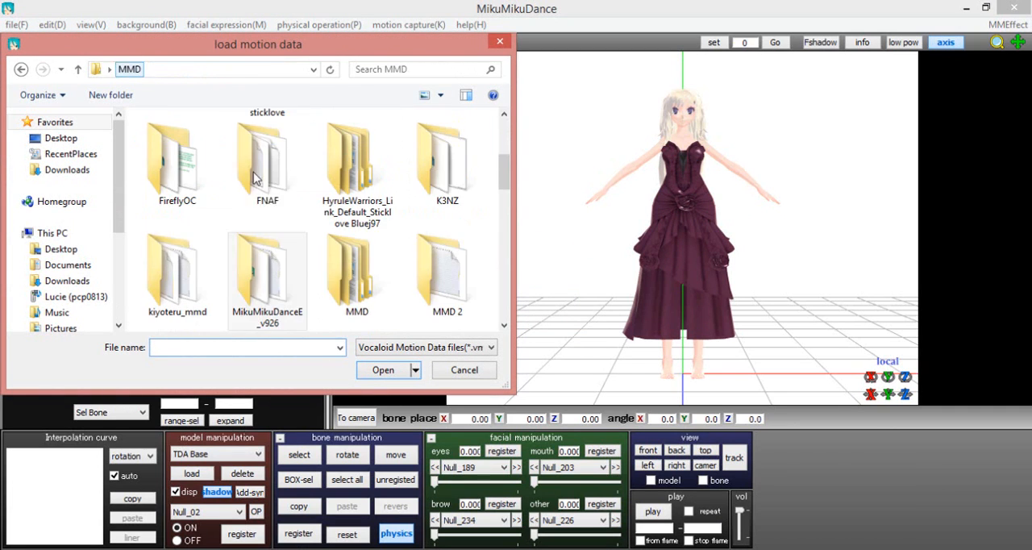
{"action": "scroll", "coordinate": [266, 185], "scroll_direction": "down", "scroll_amount": 2}
{"action": "double_click", "coordinate": [357, 266]}
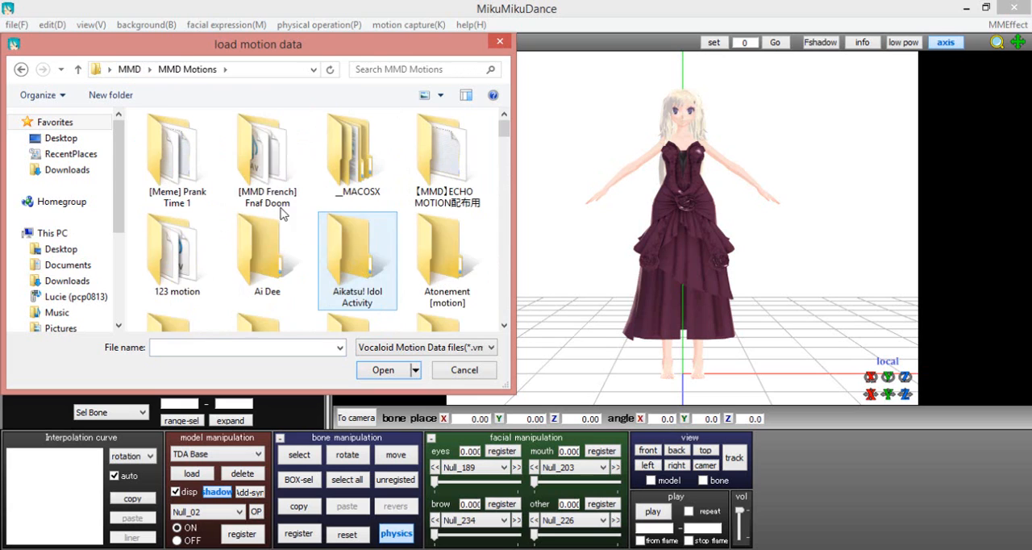
Load Singer.vmd from the Hana No Saku Basho folder onto the model, accepting registration by matching bone names
{"action": "scroll", "coordinate": [272, 194], "scroll_direction": "down", "scroll_amount": 1}
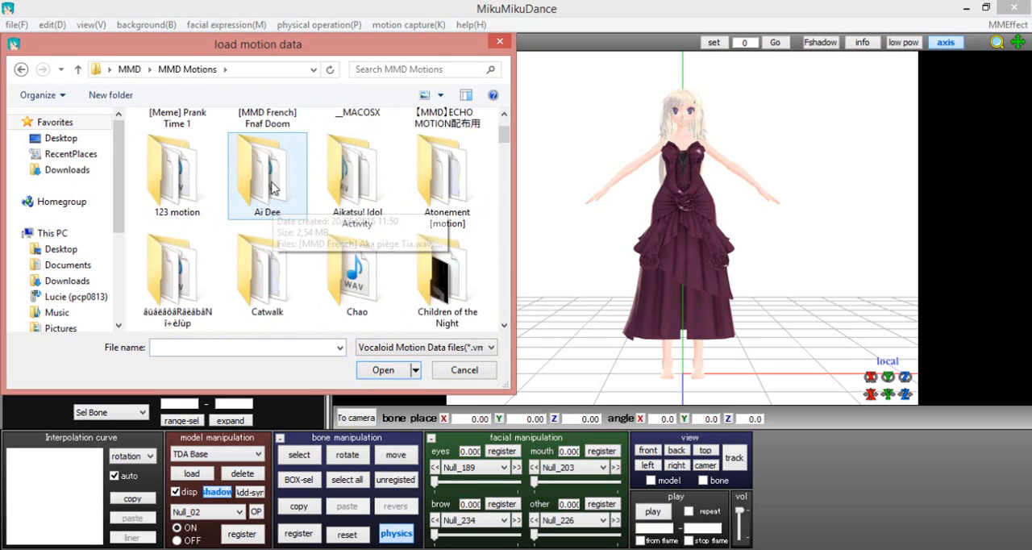
{"action": "scroll", "coordinate": [297, 250], "scroll_direction": "down", "scroll_amount": 1}
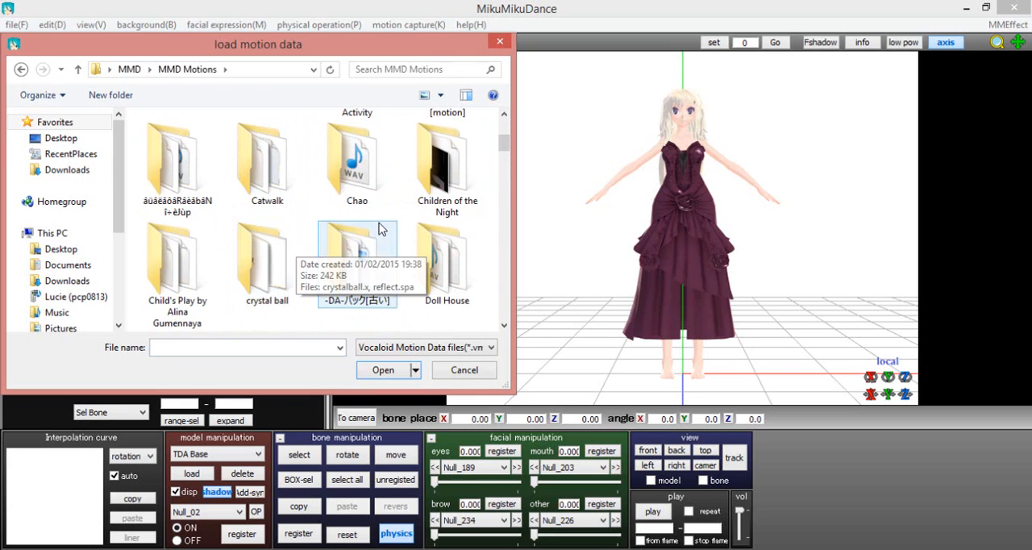
{"action": "scroll", "coordinate": [381, 229], "scroll_direction": "down", "scroll_amount": 4}
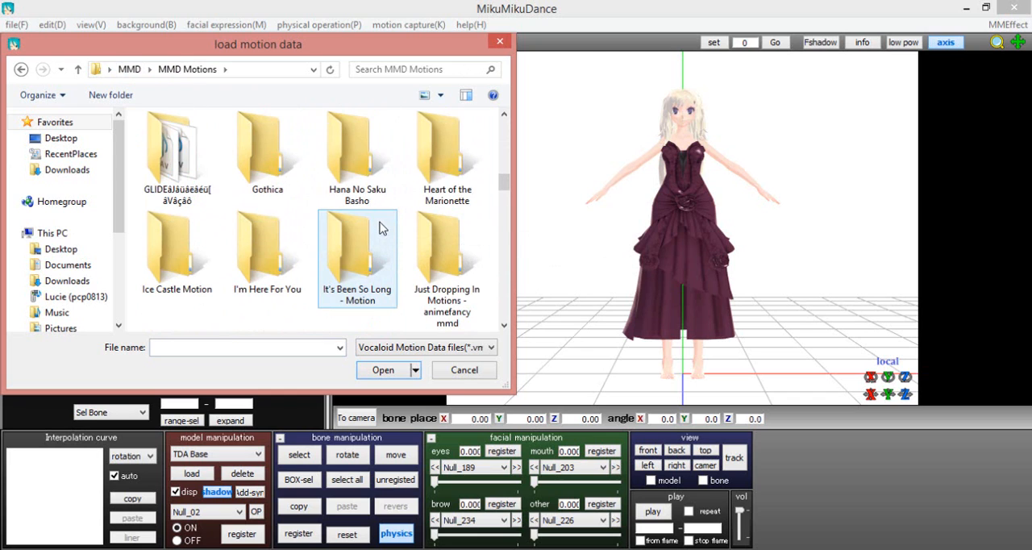
{"action": "double_click", "coordinate": [357, 173]}
{"action": "double_click", "coordinate": [179, 159]}
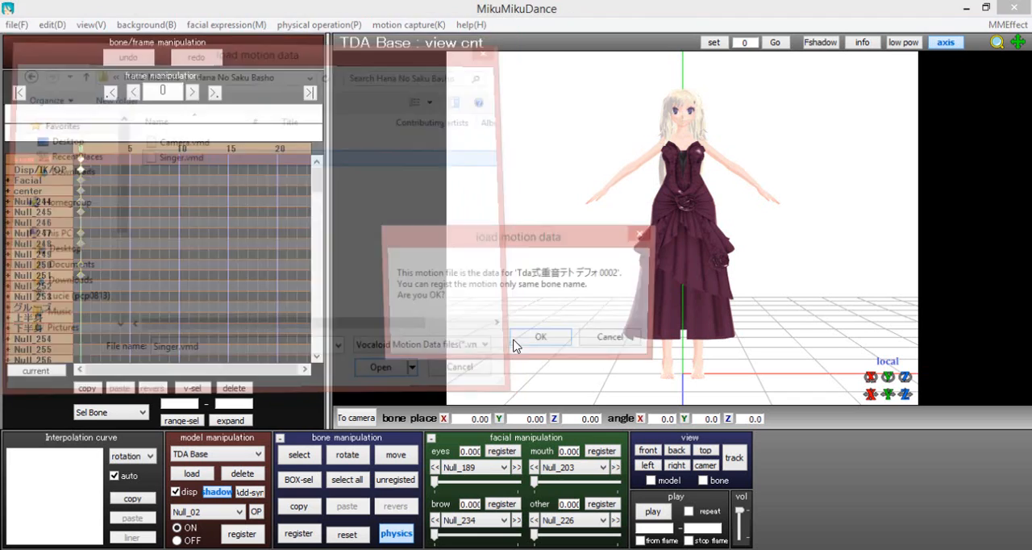
{"action": "left_click", "coordinate": [535, 338]}
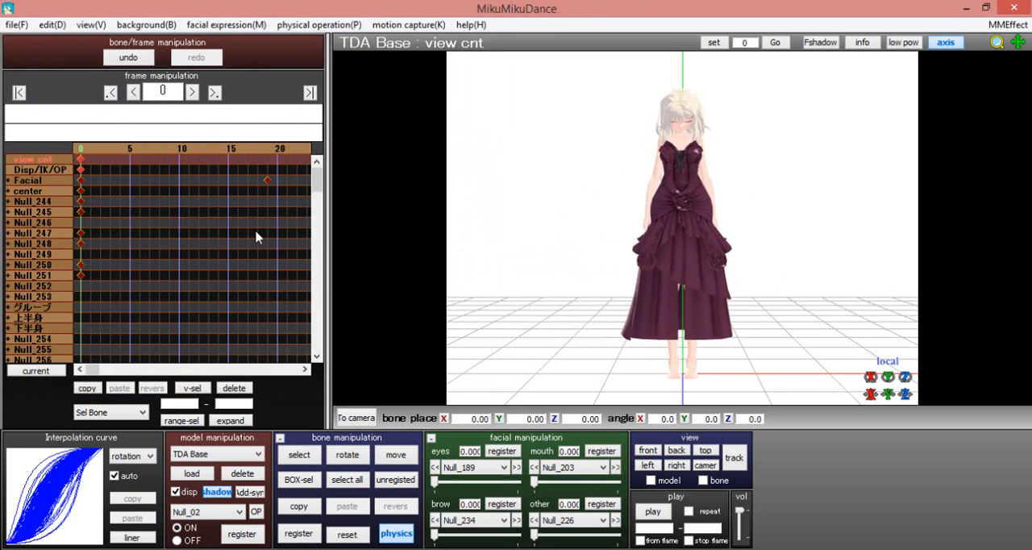
Widen the timeline to view the motion's keyframes, deselect them all, and turn on bone selection
{"action": "left_click_drag", "start_coordinate": [328, 221], "coordinate": [703, 223]}
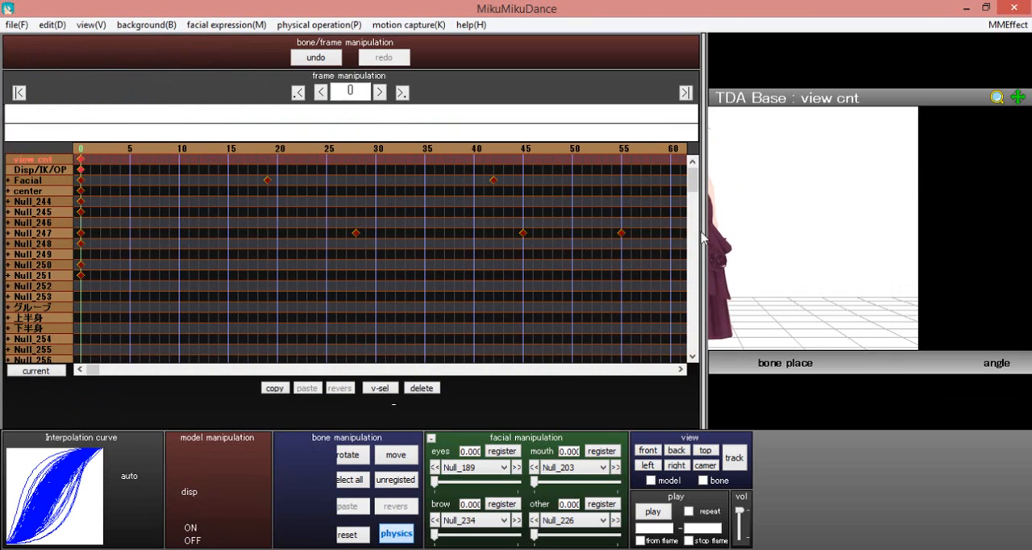
{"action": "left_click", "coordinate": [109, 200]}
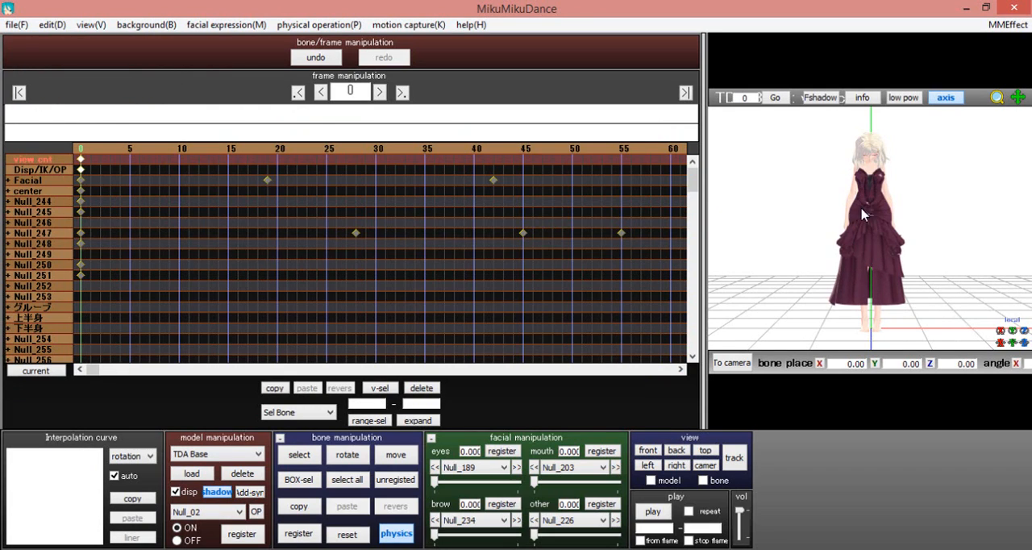
{"action": "left_click", "coordinate": [298, 455]}
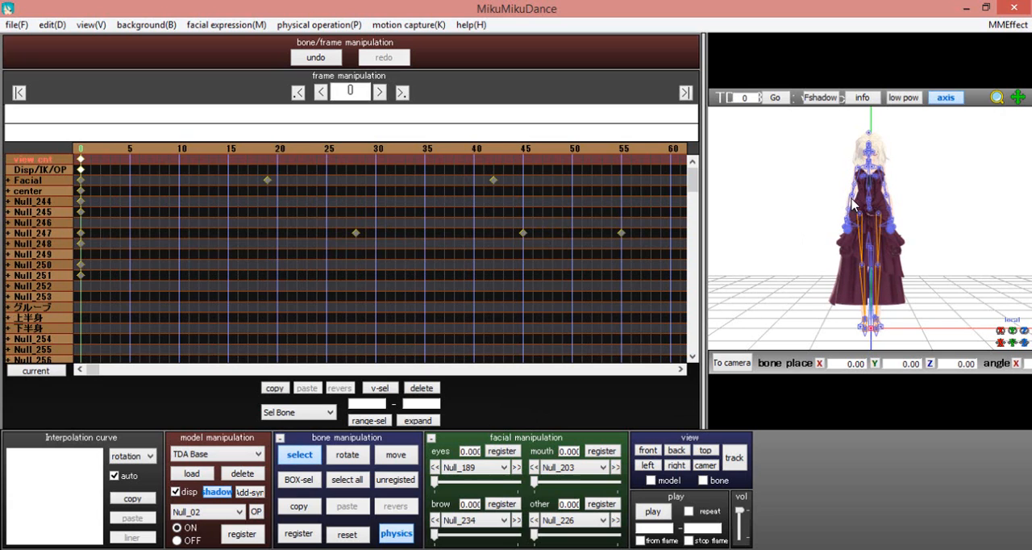
Enlarge the viewport, then select the Null_19 bone on the model's right arm and its keyframe at frame 0
{"action": "left_click_drag", "start_coordinate": [704, 258], "coordinate": [302, 311]}
{"action": "scroll", "coordinate": [590, 187], "scroll_direction": "up", "scroll_amount": 4}
{"action": "scroll", "coordinate": [589, 187], "scroll_direction": "up", "scroll_amount": 2}
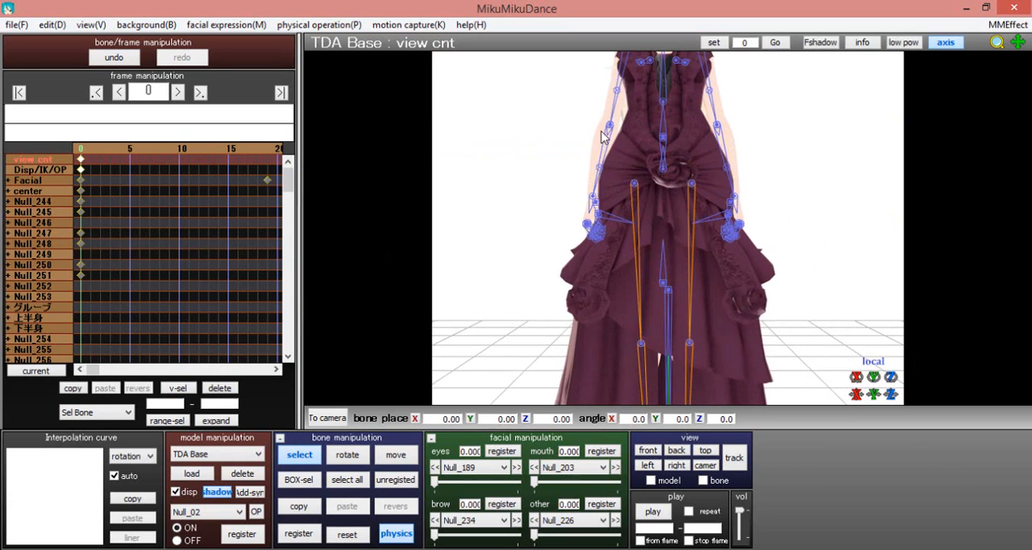
{"action": "left_click", "coordinate": [598, 135]}
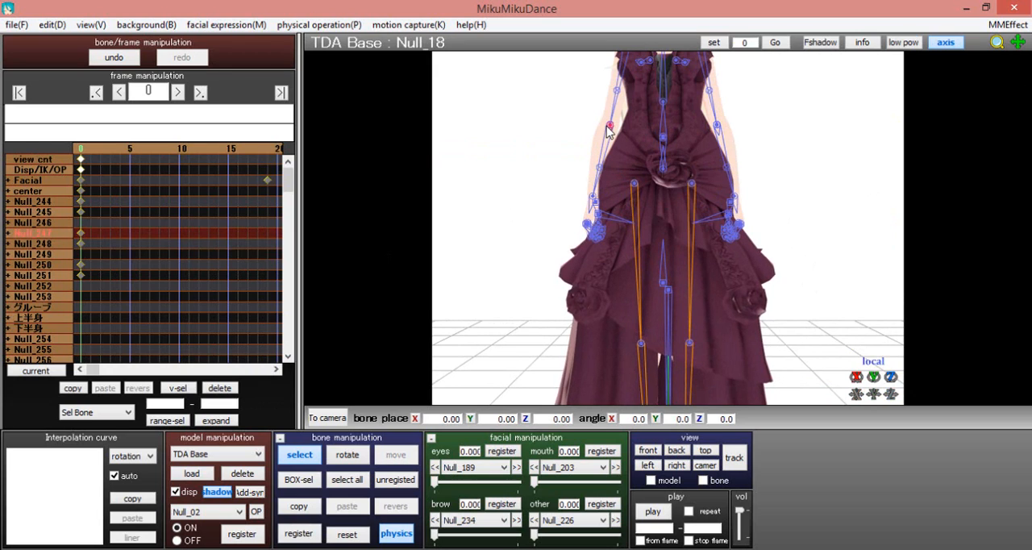
{"action": "left_click", "coordinate": [607, 125]}
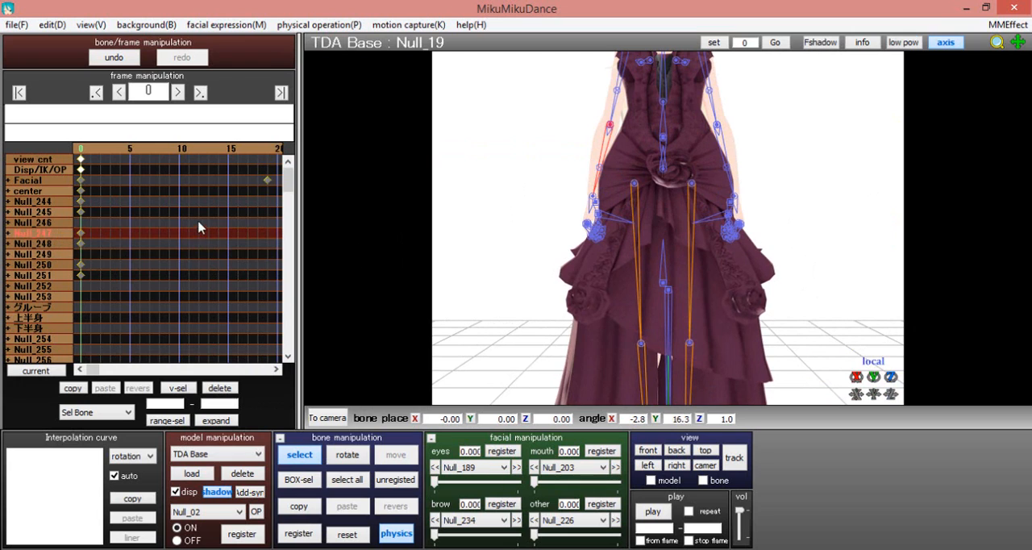
{"action": "left_click", "coordinate": [299, 533]}
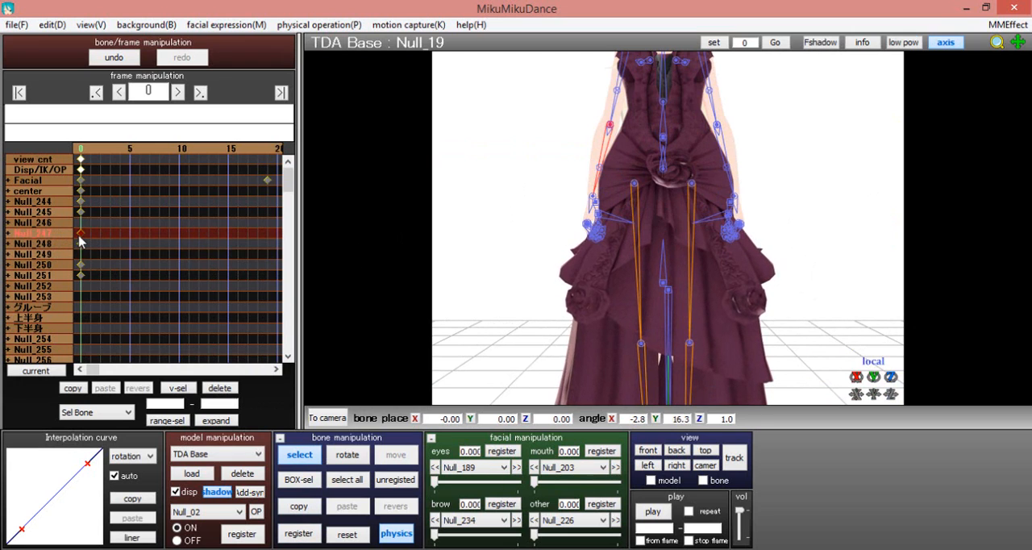
Jump to frame 1500 of the motion and hide the bones to view the model's pose
{"action": "scroll", "coordinate": [513, 276], "scroll_direction": "down", "scroll_amount": 5}
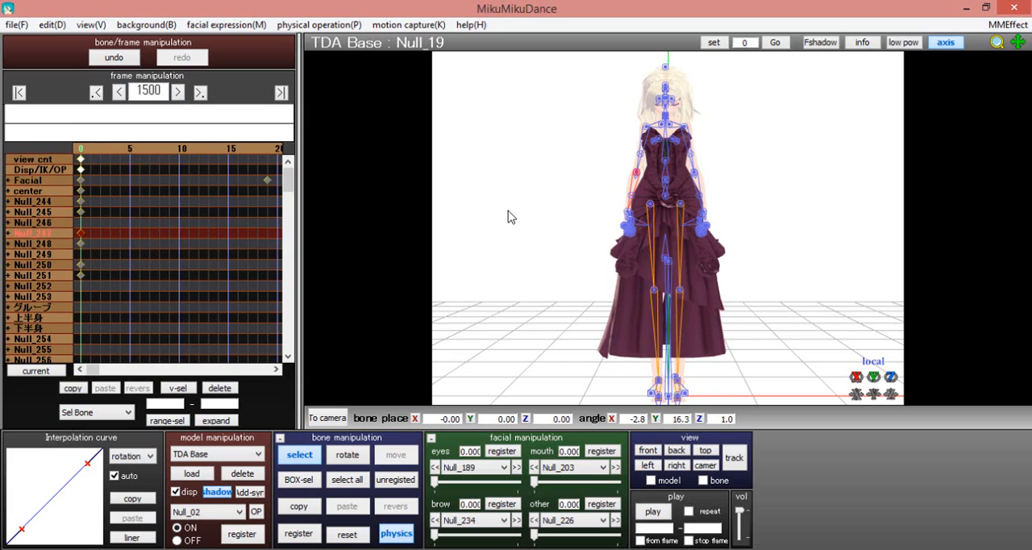
{"action": "key", "text": "Return"}
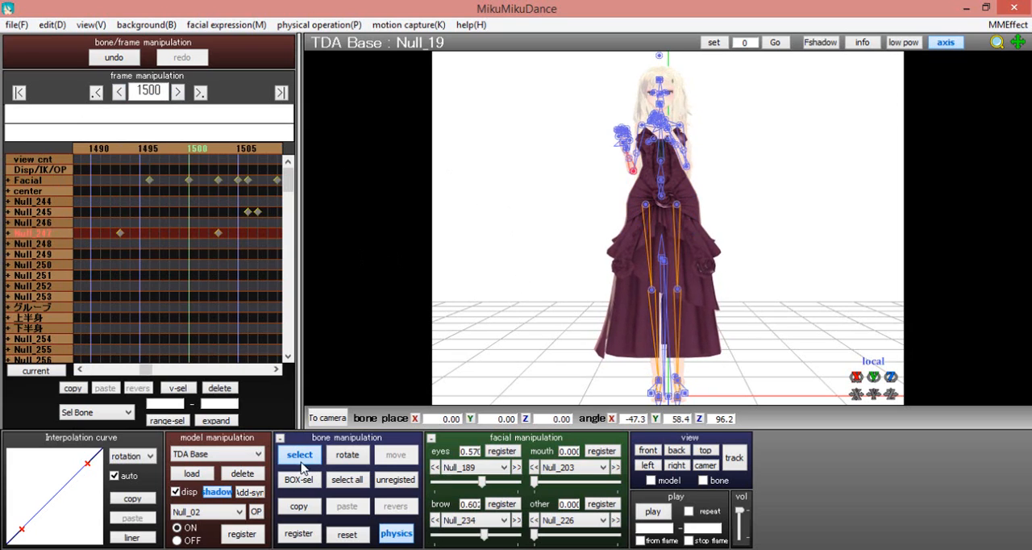
{"action": "left_click", "coordinate": [301, 461]}
{"action": "mouse_move", "coordinate": [619, 256]}
{"action": "right_mouse_down"}
{"action": "mouse_move", "coordinate": [654, 249]}
{"action": "mouse_move", "coordinate": [750, 265]}
{"action": "mouse_move", "coordinate": [523, 261]}
{"action": "mouse_move", "coordinate": [651, 240]}
{"action": "mouse_move", "coordinate": [630, 255]}
{"action": "right_mouse_up"}
Step backward through the motion from frame 1500 to frame 1366 to review how the pose changes
{"action": "key", "text": "Left"}
{"action": "key", "text": "Left"}
{"action": "key", "text": "Left"}
{"action": "key", "text": "Left"}
{"action": "key", "text": "Left"}
{"action": "key", "text": "Left"}
{"action": "key", "text": "Left"}
{"action": "key", "text": "Left"}
{"action": "key", "text": "Left"}
{"action": "key", "text": "Left"}
{"action": "key", "text": "Left"}
{"action": "key", "text": "Left"}
{"action": "key", "text": "Left"}
{"action": "key", "text": "Left"}
{"action": "key", "text": "Left"}
{"action": "key", "text": "Left"}
{"action": "key", "text": "Left"}
{"action": "key", "text": "Left"}
{"action": "key", "text": "Left"}
{"action": "key", "text": "Left"}
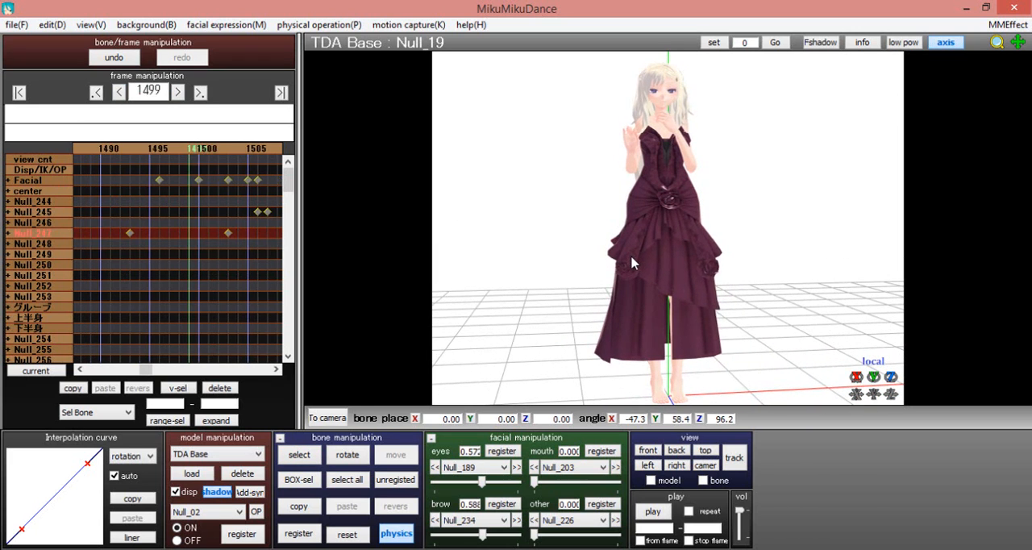
{"action": "key", "text": "Left"}
{"action": "key", "text": "Left"}
{"action": "key", "text": "Left"}
{"action": "key", "text": "Left"}
{"action": "key", "text": "Left"}
{"action": "key", "text": "Left"}
{"action": "key", "text": "Left"}
{"action": "key", "text": "Left"}
{"action": "key", "text": "Left"}
{"action": "key", "text": "Left"}
{"action": "key", "text": "Left"}
{"action": "key", "text": "Left"}
{"action": "key", "text": "Left"}
{"action": "key", "text": "Left"}
{"action": "key", "text": "Left"}
{"action": "key", "text": "Left"}
{"action": "key", "text": "Left"}
{"action": "key", "text": "Left"}
{"action": "key", "text": "Left"}
{"action": "key", "text": "Left"}
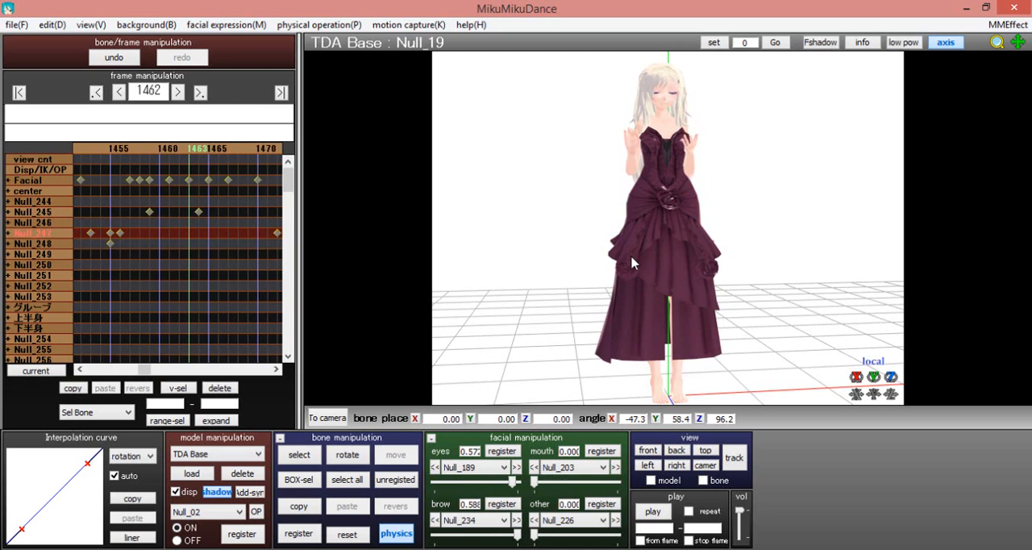
{"action": "key", "text": "Left"}
{"action": "key", "text": "Left"}
{"action": "key", "text": "Left"}
{"action": "key", "text": "Left"}
{"action": "key", "text": "Left"}
{"action": "key", "text": "Left"}
{"action": "key", "text": "Left"}
{"action": "key", "text": "Left"}
{"action": "key", "text": "Left"}
{"action": "key", "text": "Left"}
{"action": "key", "text": "Left"}
{"action": "key", "text": "Left"}
{"action": "key", "text": "Left"}
{"action": "key", "text": "Left"}
{"action": "key", "text": "Left"}
{"action": "key", "text": "Left"}
{"action": "key", "text": "Left"}
{"action": "key", "text": "Left"}
{"action": "key", "text": "Left"}
{"action": "key", "text": "Left"}
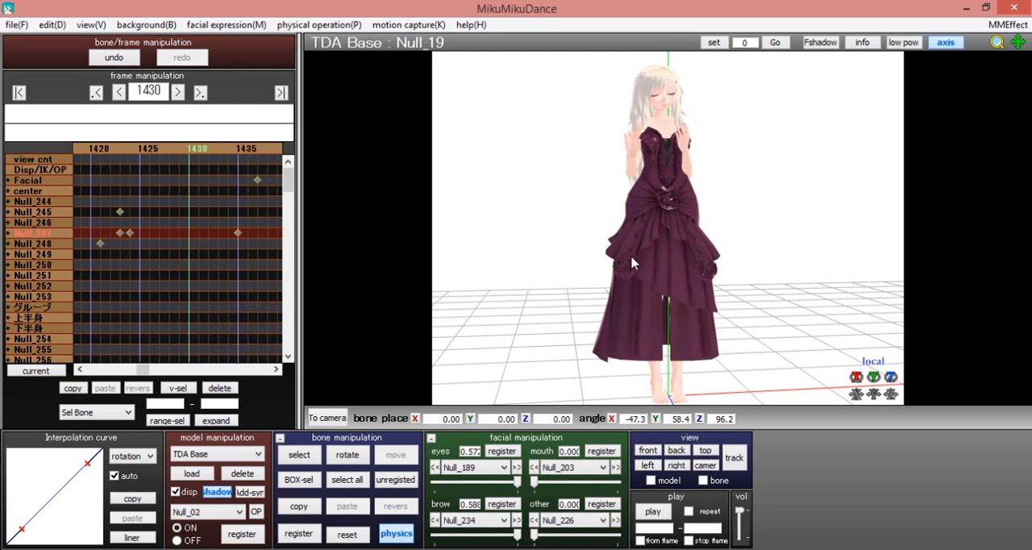
{"action": "key", "text": "Left"}
{"action": "key", "text": "Left"}
{"action": "key", "text": "Left"}
{"action": "key", "text": "Left"}
{"action": "key", "text": "Left"}
{"action": "key", "text": "Left"}
{"action": "key", "text": "Left"}
{"action": "key", "text": "Left"}
{"action": "key", "text": "Left"}
{"action": "key", "text": "Left"}
{"action": "key", "text": "Left"}
{"action": "key", "text": "Left"}
{"action": "key", "text": "Left"}
{"action": "key", "text": "Left"}
{"action": "key", "text": "Left"}
{"action": "key", "text": "Left"}
{"action": "key", "text": "Left"}
{"action": "key", "text": "Left"}
{"action": "key", "text": "Left"}
{"action": "key", "text": "Left"}
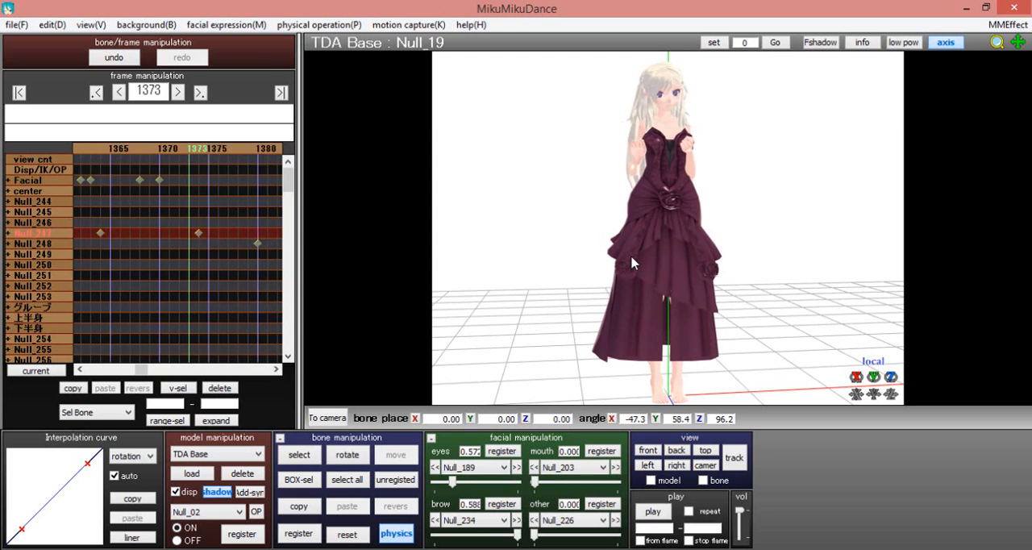
Examine the pose at frame 1366 from other angles and return to frame 0
{"action": "right_click_drag", "start_coordinate": [792, 253], "coordinate": [624, 279]}
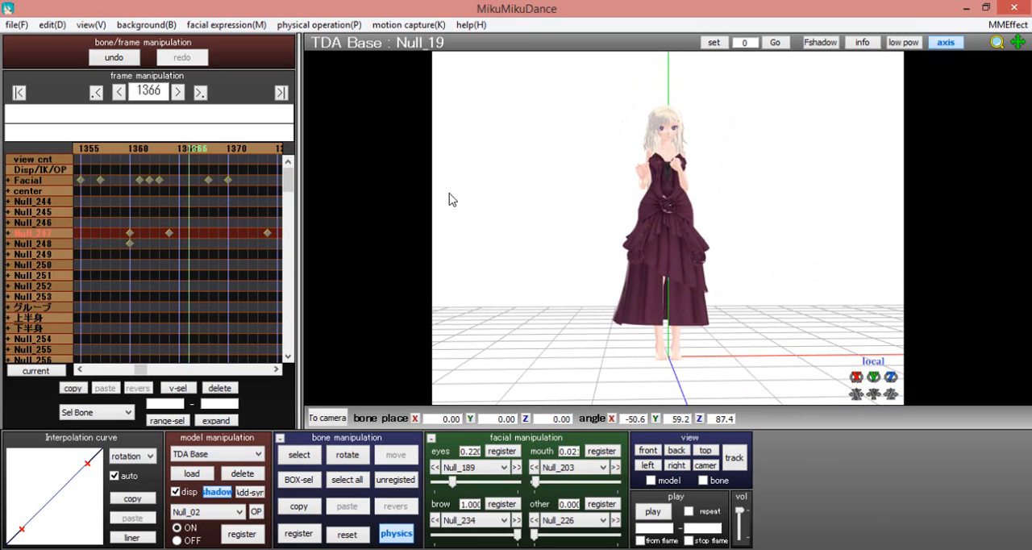
{"action": "right_click_drag", "start_coordinate": [625, 214], "coordinate": [613, 199]}
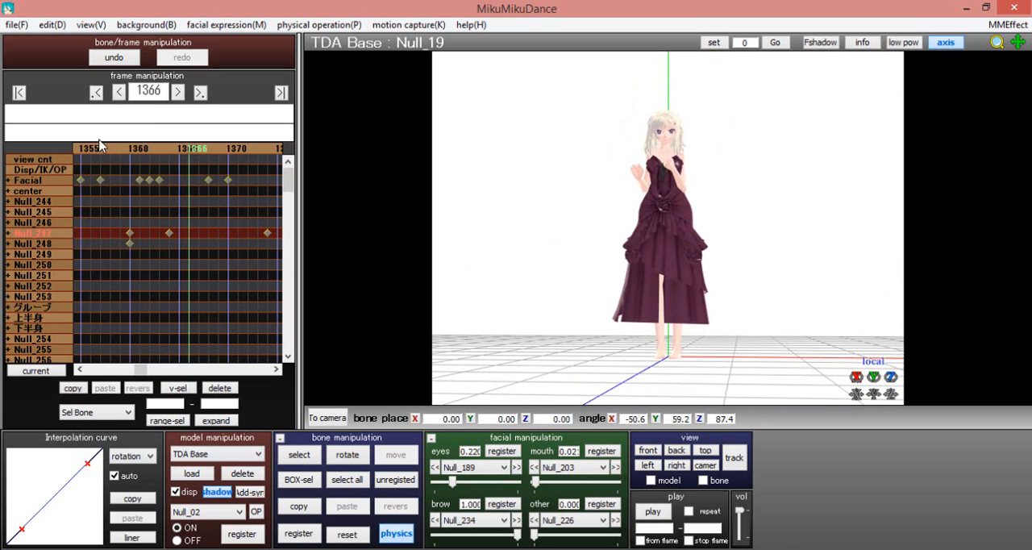
{"action": "left_click", "coordinate": [18, 93]}
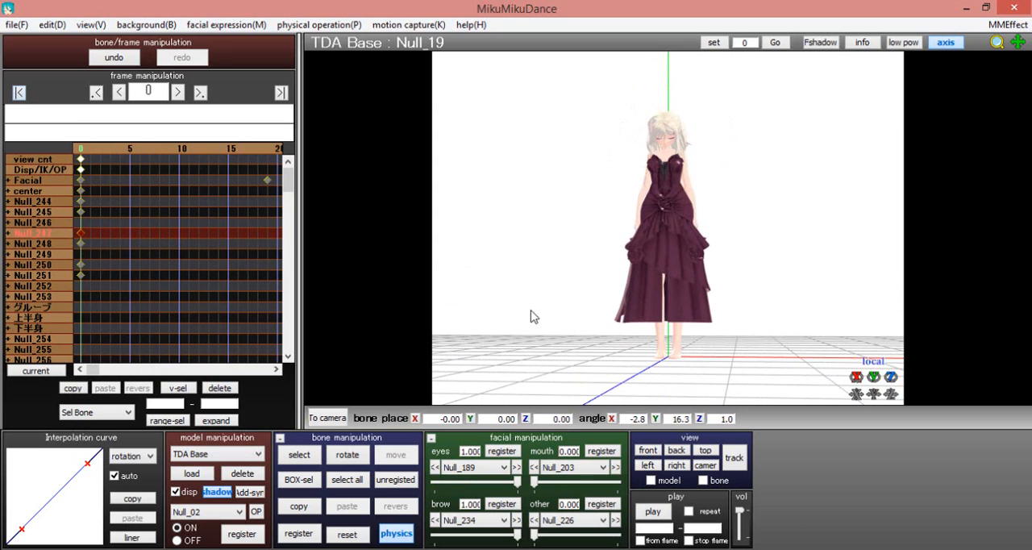
Set the keyframe selection scope for the TDA Base model to All frame
{"action": "left_click", "coordinate": [88, 412]}
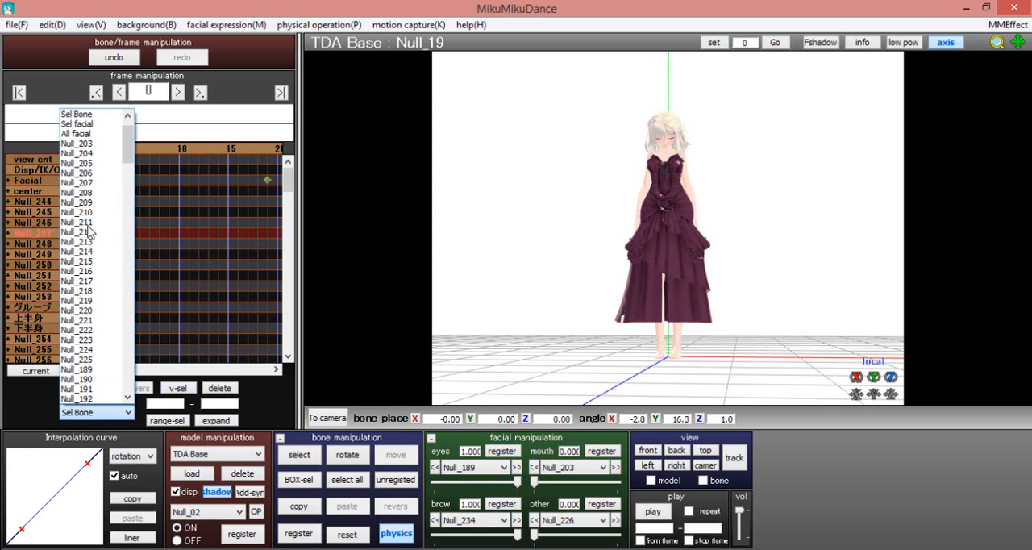
{"action": "left_click", "coordinate": [81, 121]}
{"action": "left_click", "coordinate": [64, 411]}
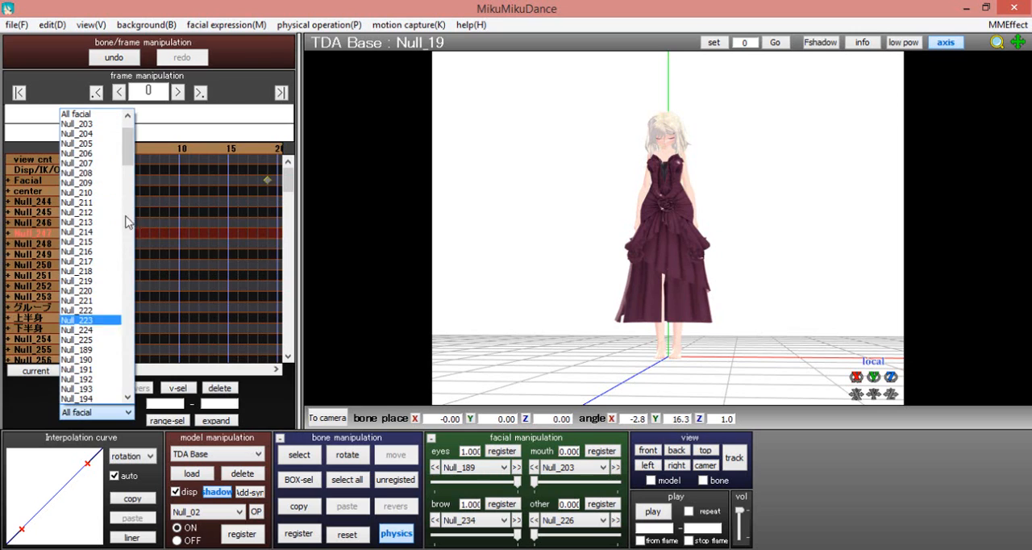
{"action": "scroll", "coordinate": [119, 237], "scroll_direction": "down", "scroll_amount": 5}
{"action": "scroll", "coordinate": [119, 237], "scroll_direction": "down", "scroll_amount": 5}
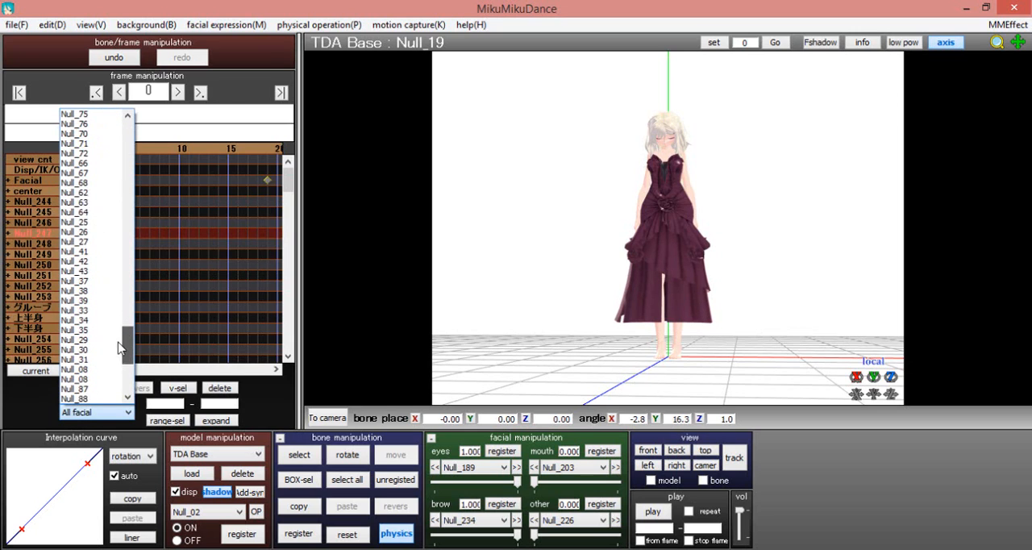
{"action": "left_click_drag", "start_coordinate": [133, 231], "coordinate": [158, 131]}
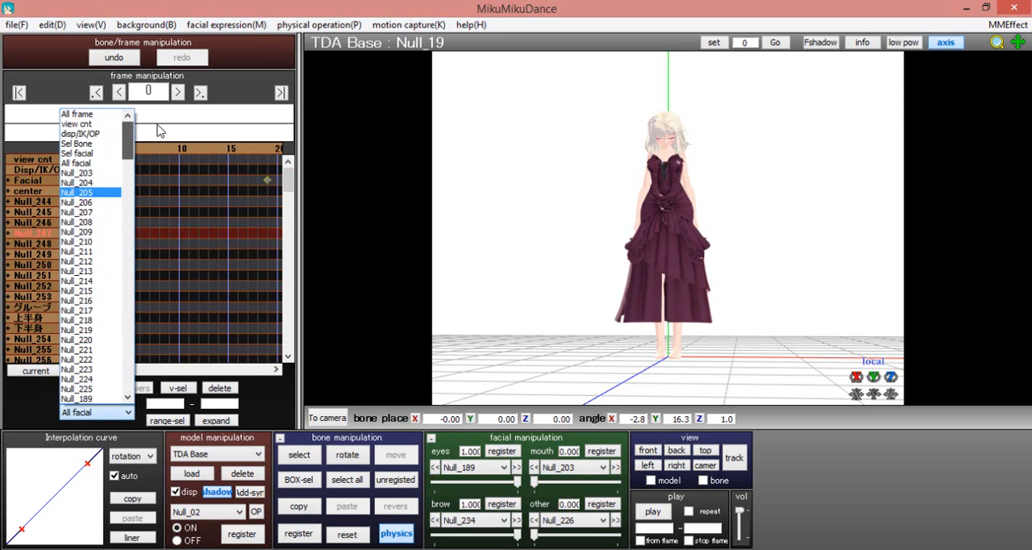
{"action": "left_click", "coordinate": [100, 114]}
Range-select all keyframes from frame 0 to frame 4813 and delete them
{"action": "left_click", "coordinate": [280, 92]}
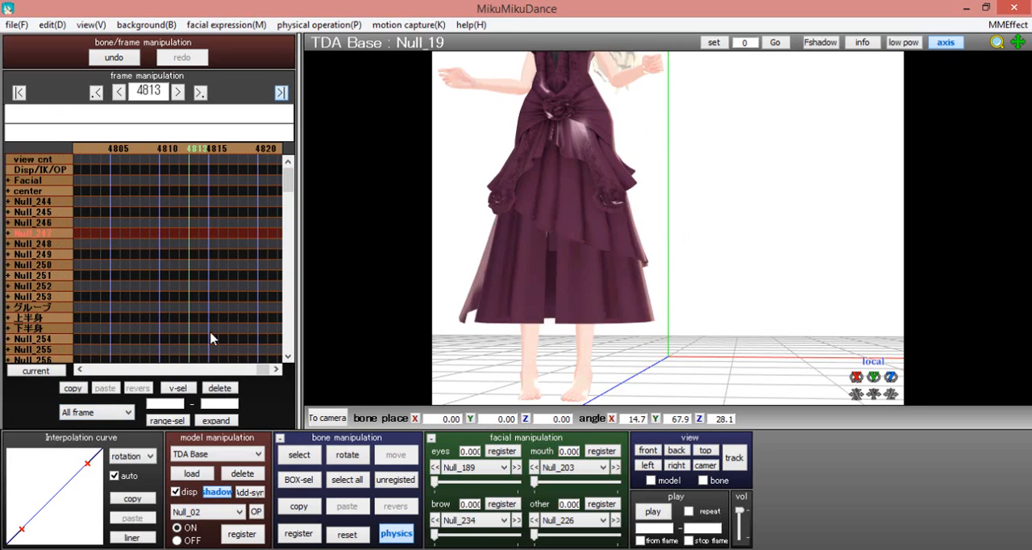
{"action": "left_click", "coordinate": [166, 403]}
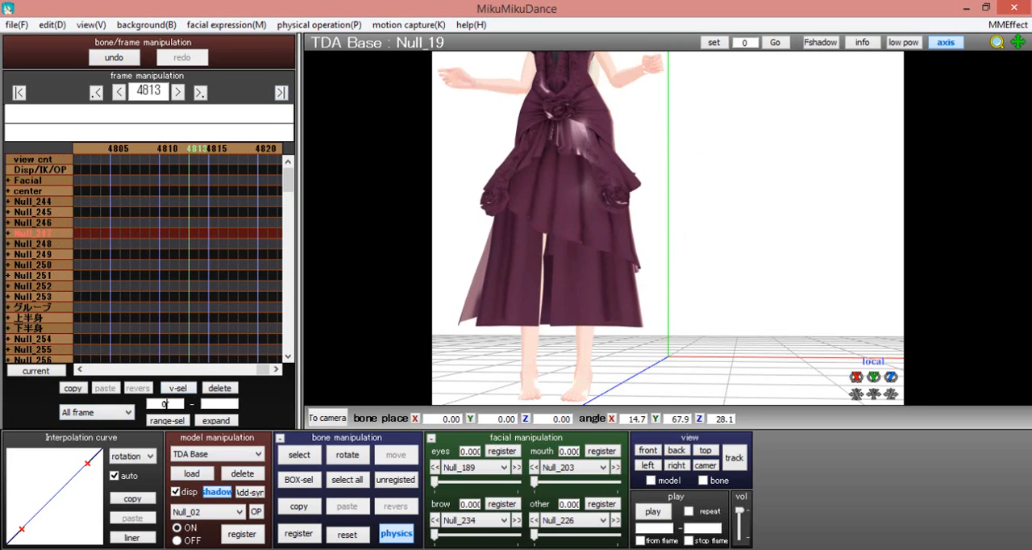
{"action": "type", "text": "0"}
{"action": "left_click", "coordinate": [220, 403]}
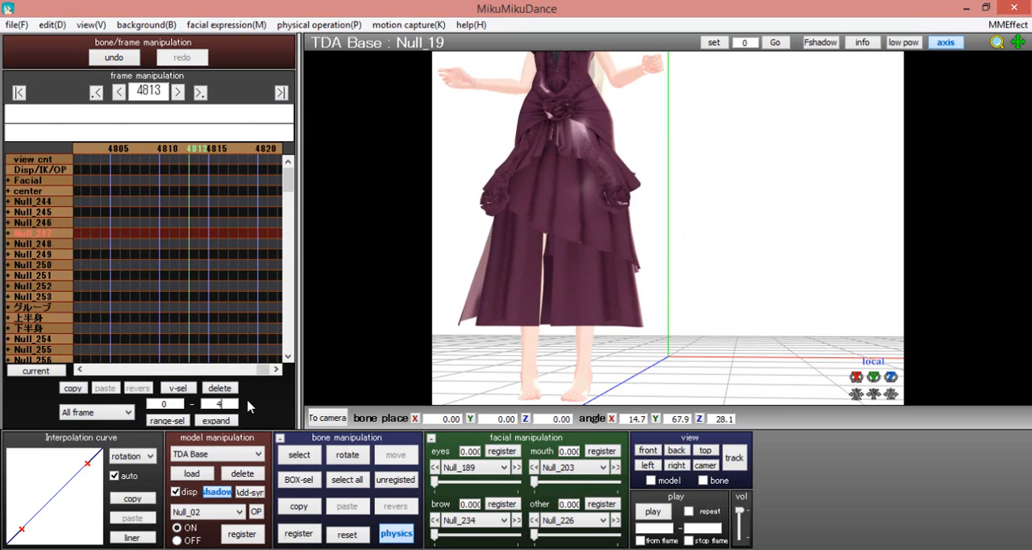
{"action": "type", "text": "4813"}
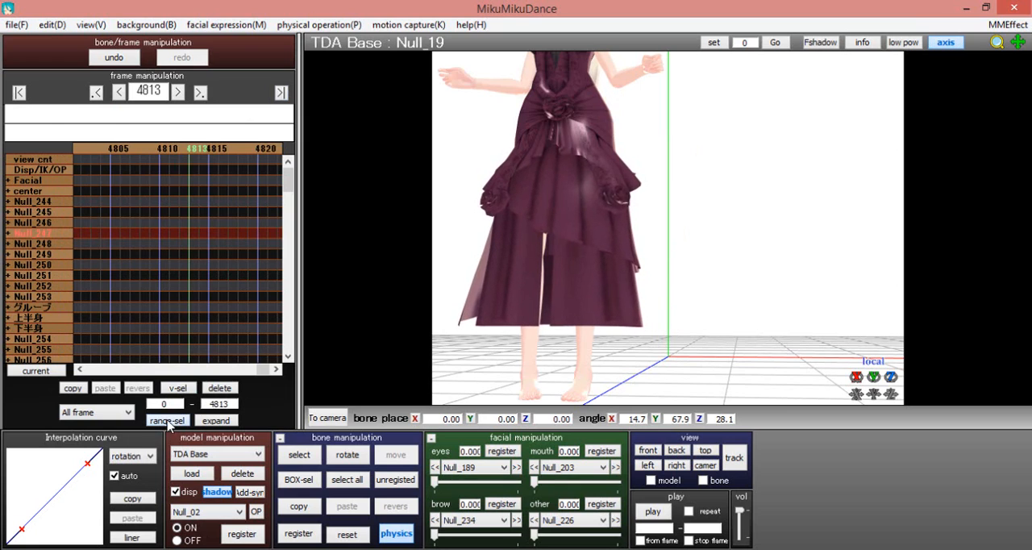
{"action": "left_click", "coordinate": [20, 93]}
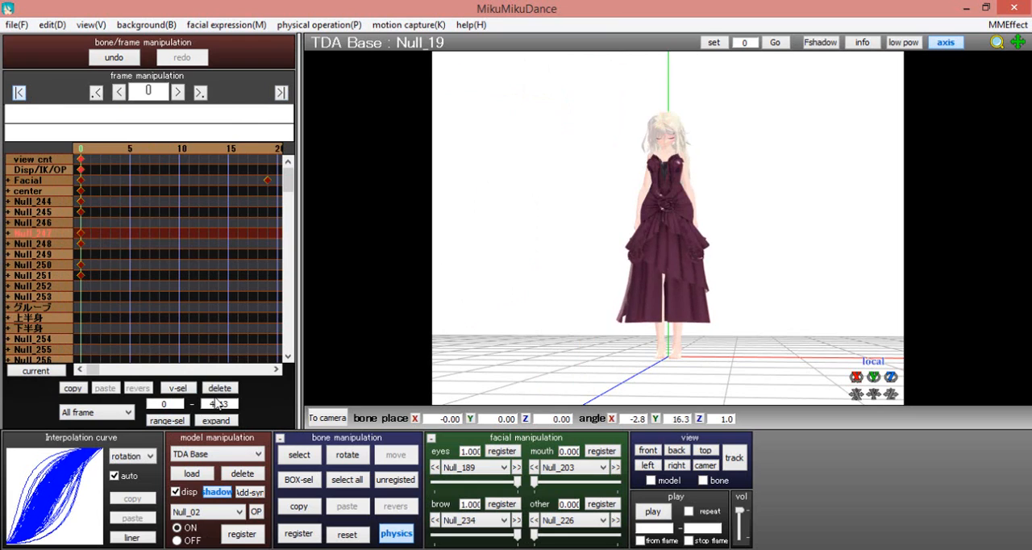
{"action": "left_click", "coordinate": [226, 390]}
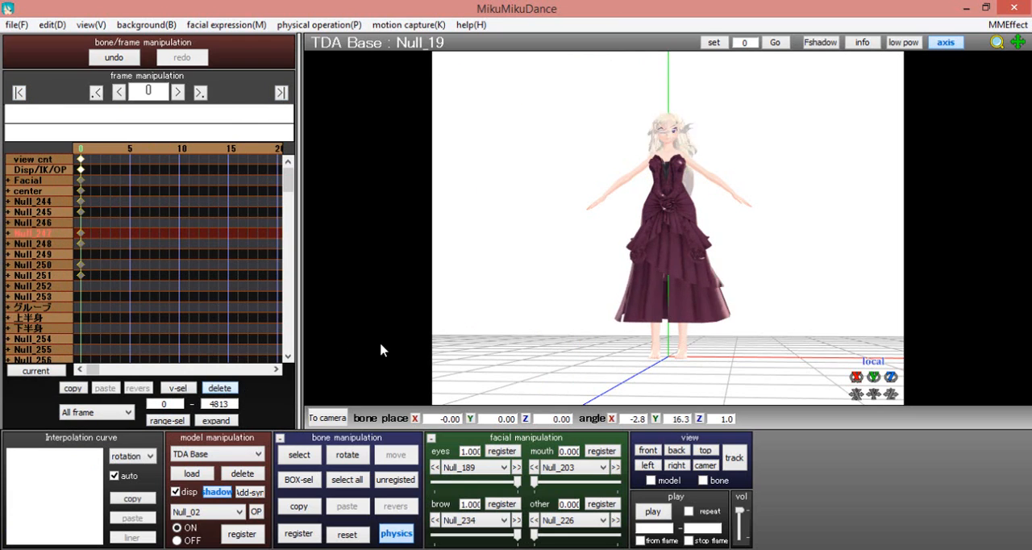
Switch the manipulation target to camera/light/accessory and back to TDA Base
{"action": "left_click", "coordinate": [232, 458]}
{"action": "left_click", "coordinate": [217, 468]}
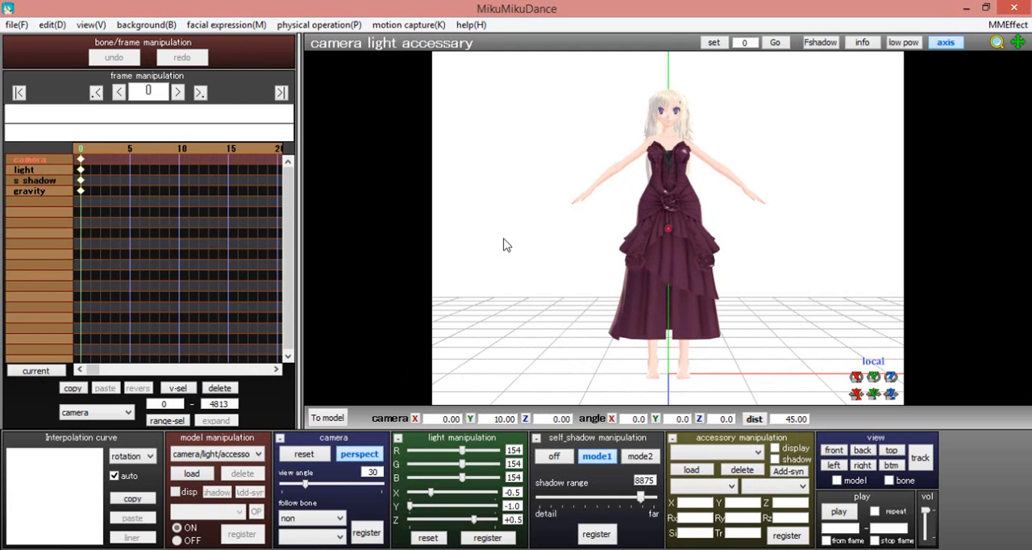
{"action": "left_click", "coordinate": [239, 456]}
{"action": "left_click", "coordinate": [214, 479]}
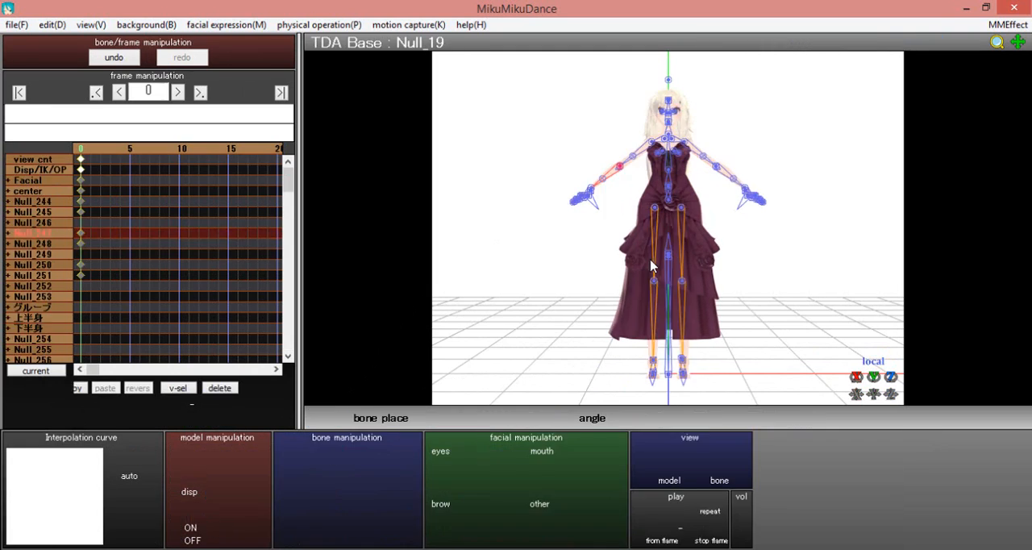
Lower the model's right arm by rotating the Null_13 bone about its local Z axis to about -36 degrees
{"action": "left_click", "coordinate": [298, 459]}
{"action": "scroll", "coordinate": [729, 184], "scroll_direction": "up", "scroll_amount": 3}
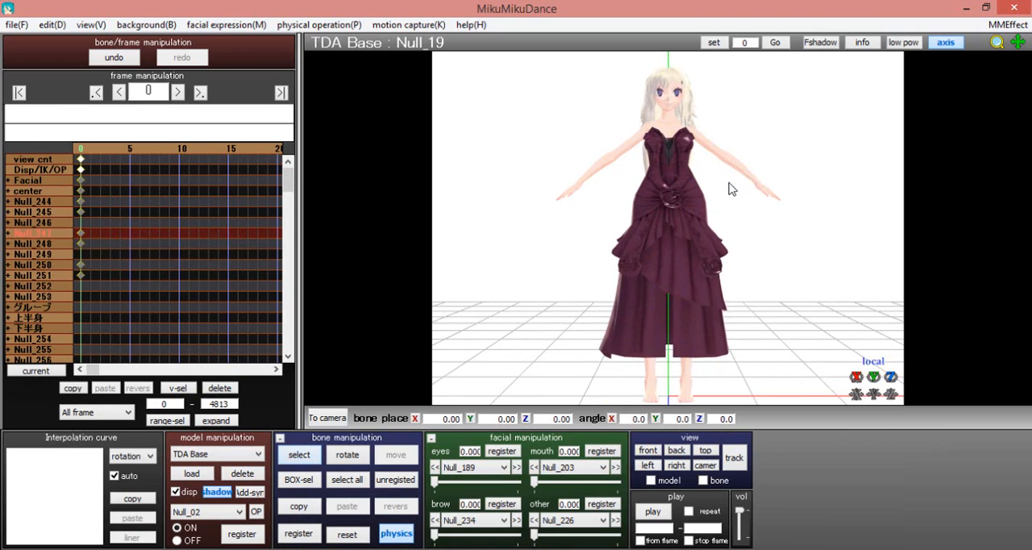
{"action": "scroll", "coordinate": [725, 223], "scroll_direction": "up", "scroll_amount": 4}
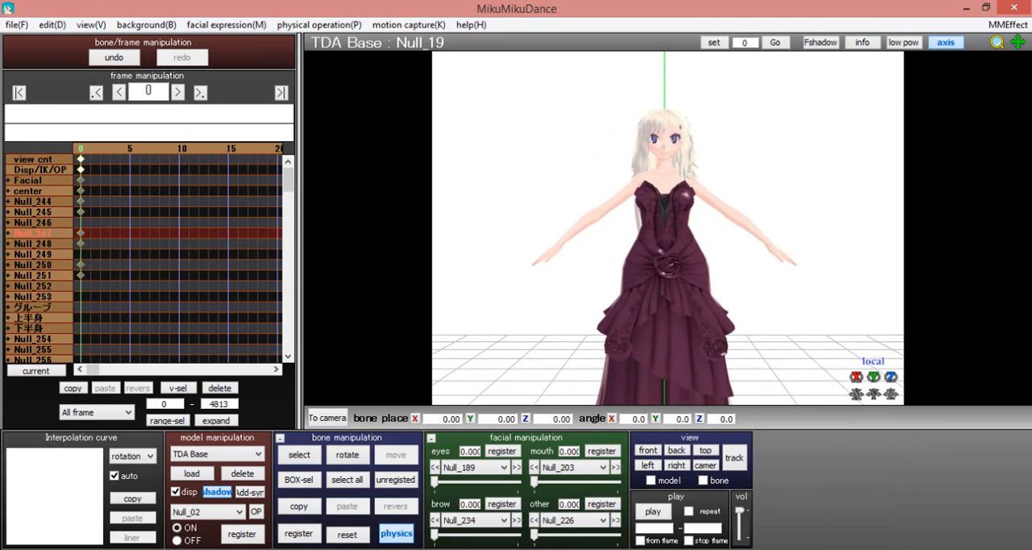
{"action": "left_click", "coordinate": [297, 459]}
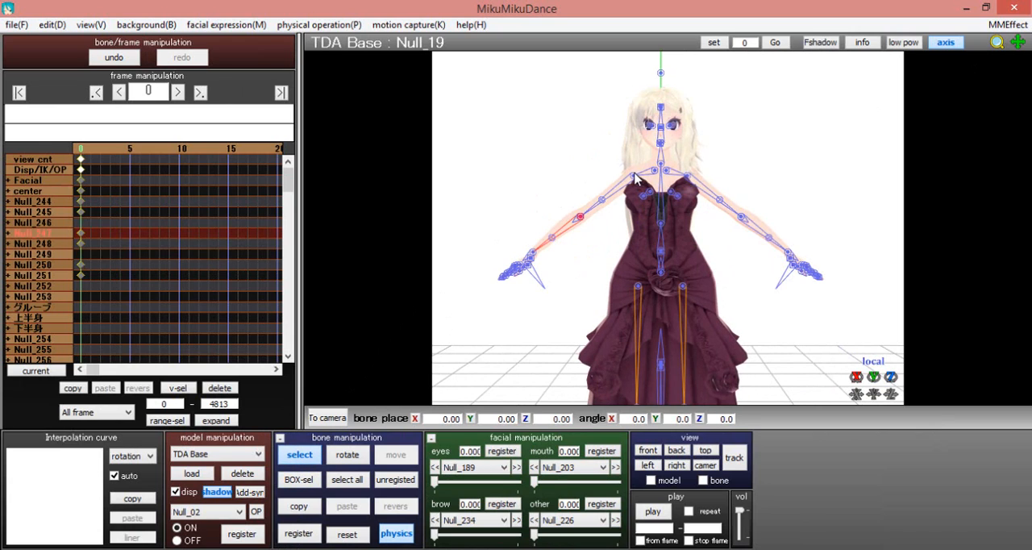
{"action": "left_click", "coordinate": [306, 459]}
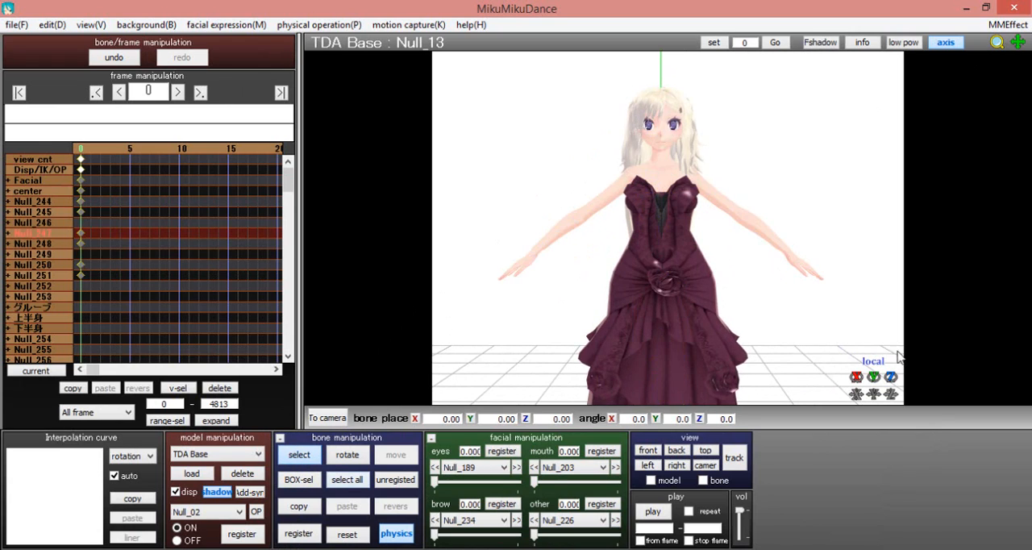
{"action": "left_click_drag", "start_coordinate": [891, 377], "coordinate": [482, 396]}
Lower the model's left arm by rotating the Null_47 bone about its local Z axis to about 37 degrees
{"action": "left_click", "coordinate": [298, 456]}
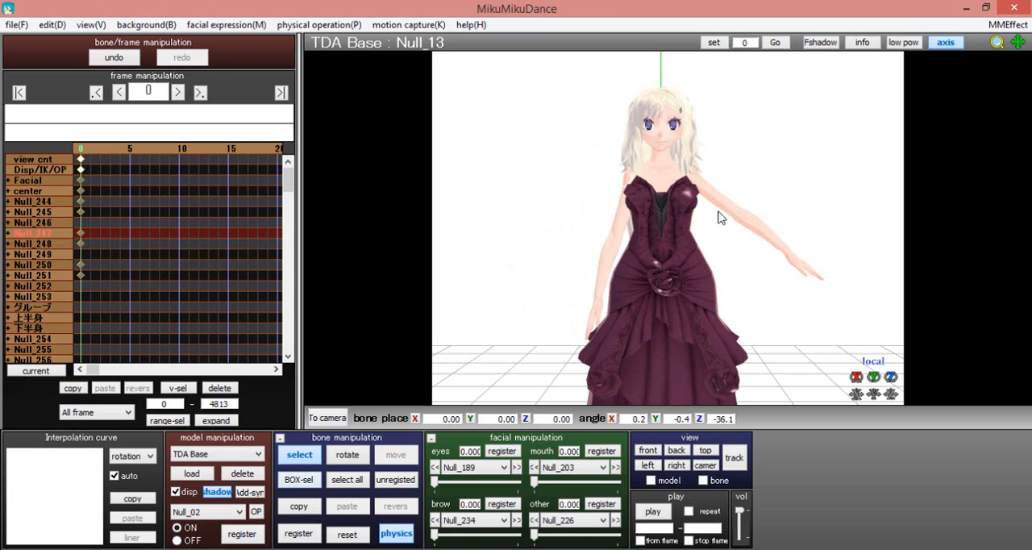
{"action": "left_click", "coordinate": [689, 179]}
{"action": "left_click_drag", "start_coordinate": [889, 379], "coordinate": [890, 292]}
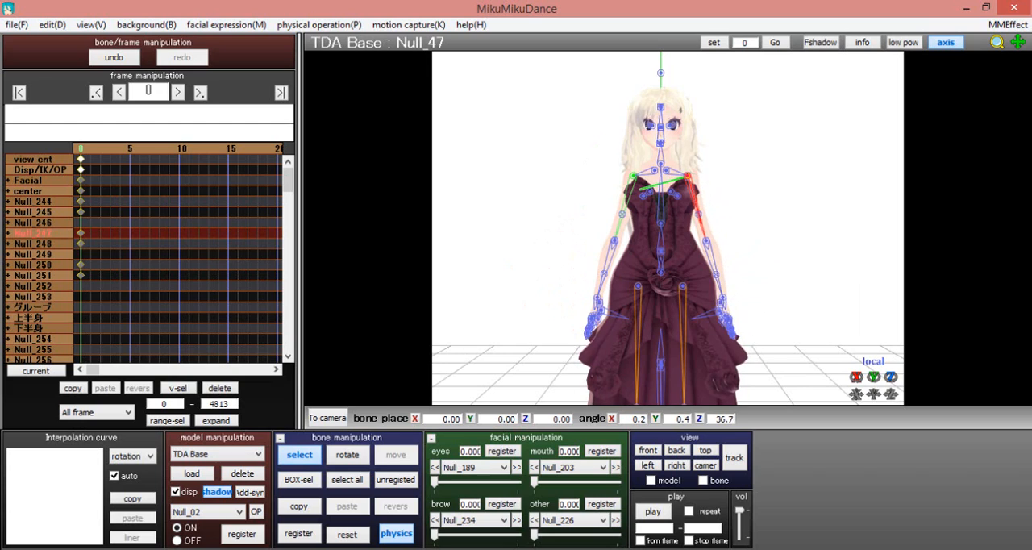
Bend both wrists slightly about local Z, turning the right wrist bone Null_23 to about -9 degrees
{"action": "left_click", "coordinate": [722, 300]}
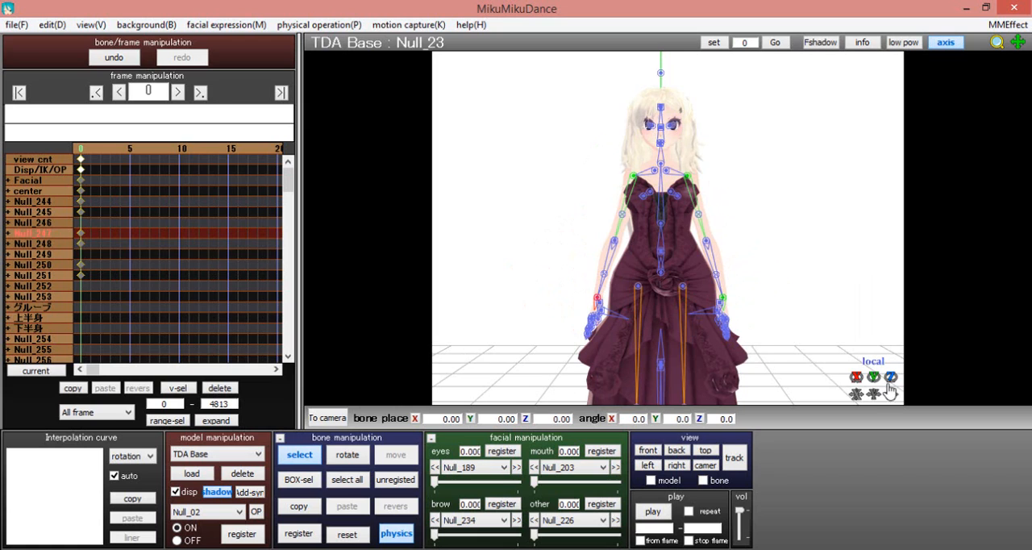
{"action": "left_click_drag", "start_coordinate": [890, 377], "coordinate": [889, 399]}
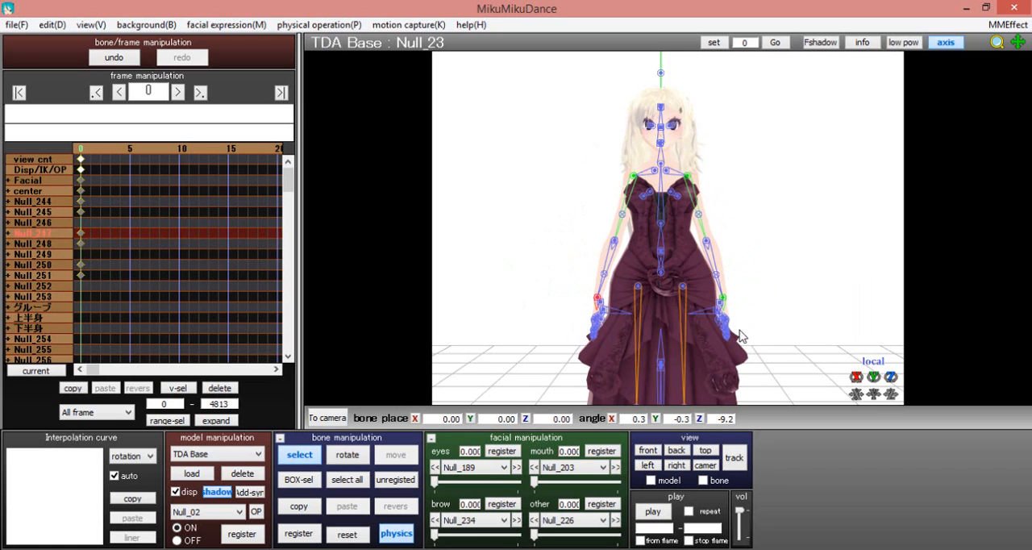
Select the Null_71 finger bone and examine the left hand's pose up close from several angles
{"action": "scroll", "coordinate": [666, 361], "scroll_direction": "up", "scroll_amount": 3}
{"action": "scroll", "coordinate": [666, 361], "scroll_direction": "up", "scroll_amount": 2}
{"action": "middle_click_drag", "start_coordinate": [737, 326], "coordinate": [610, 198]}
{"action": "right_click_drag", "start_coordinate": [594, 214], "coordinate": [542, 232]}
{"action": "left_click", "coordinate": [484, 283]}
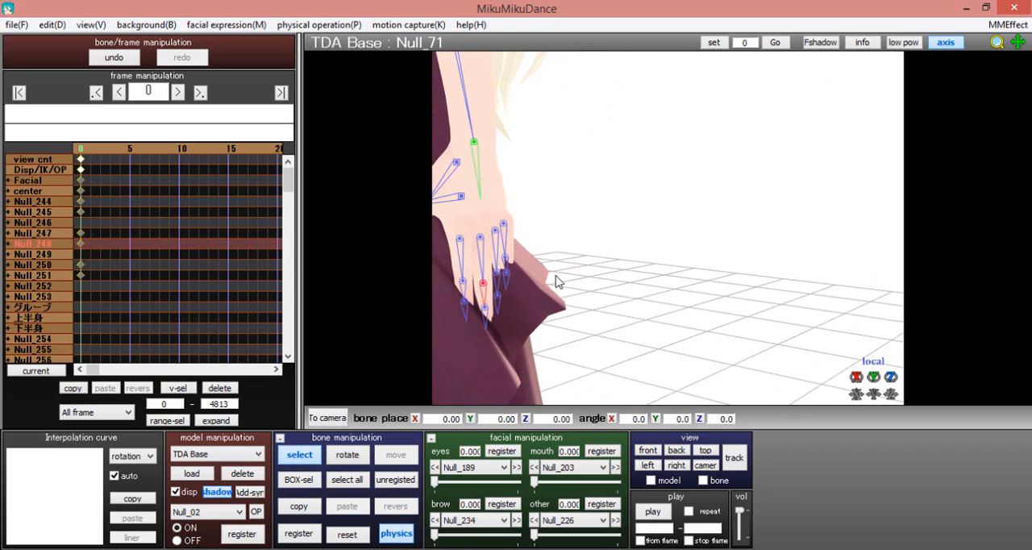
{"action": "right_click_drag", "start_coordinate": [554, 275], "coordinate": [578, 275]}
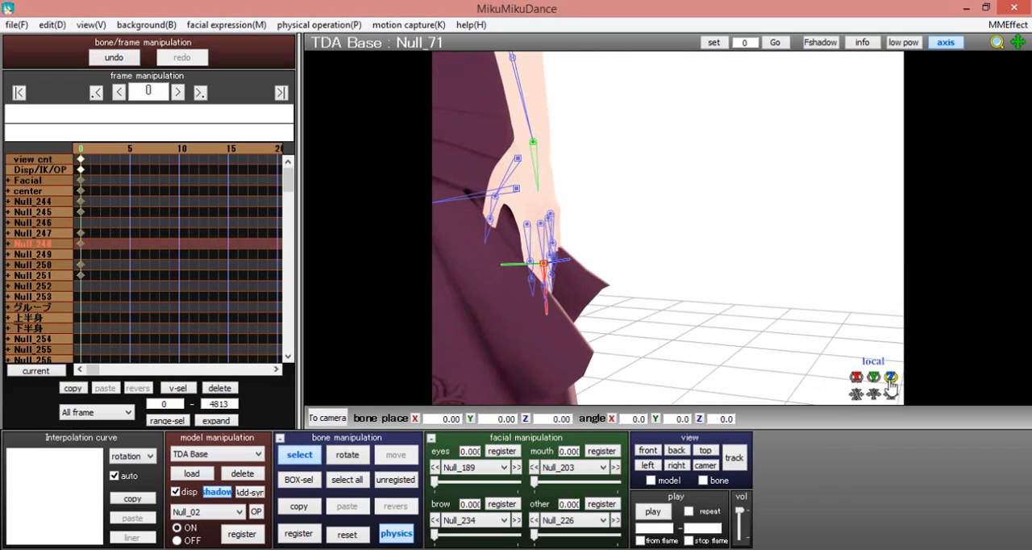
{"action": "scroll", "coordinate": [603, 267], "scroll_direction": "down", "scroll_amount": 10}
{"action": "right_click_drag", "start_coordinate": [578, 231], "coordinate": [598, 235]}
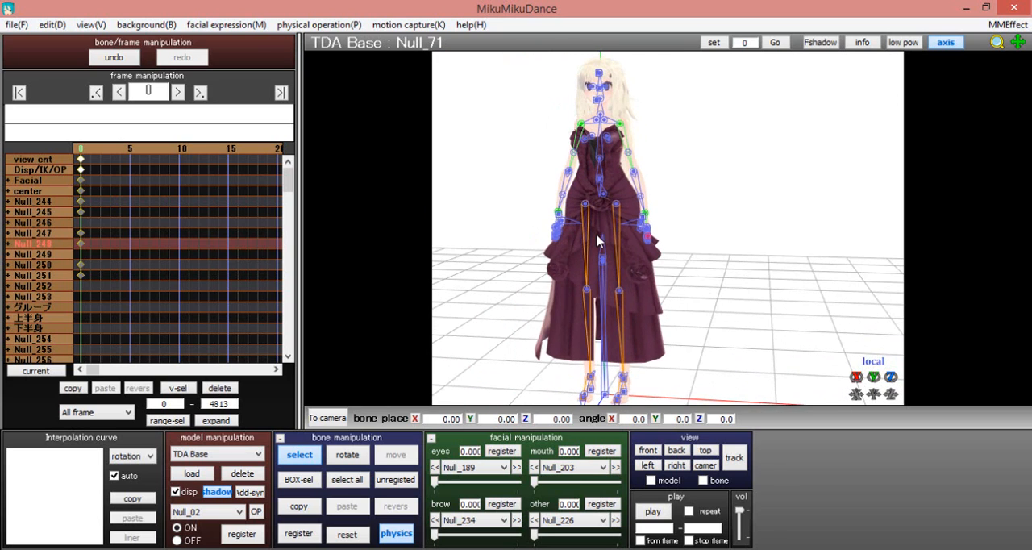
Select all unregistered bones and register the lowered-arm pose at frame 0
{"action": "right_click_drag", "start_coordinate": [552, 162], "coordinate": [334, 378]}
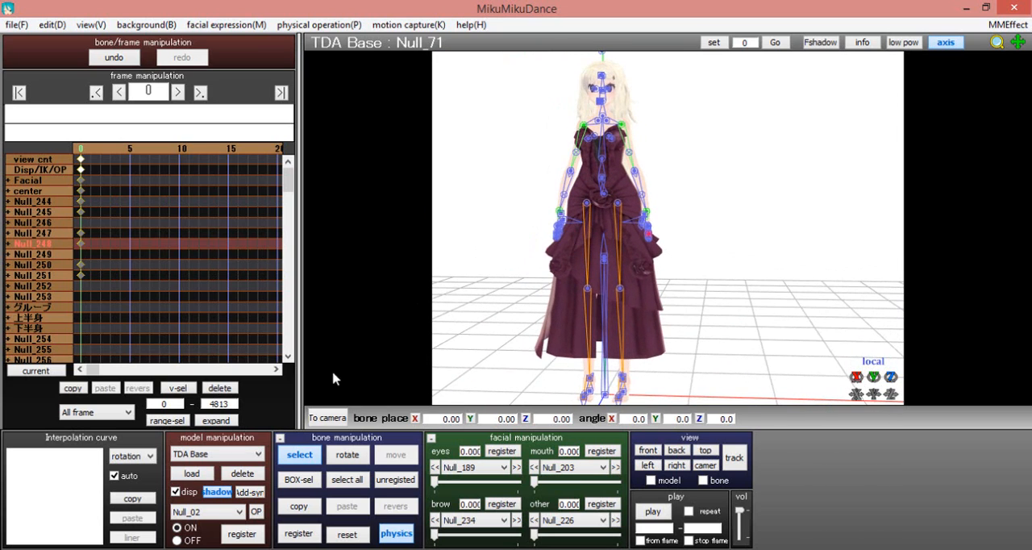
{"action": "left_click", "coordinate": [300, 535]}
{"action": "left_click", "coordinate": [296, 455]}
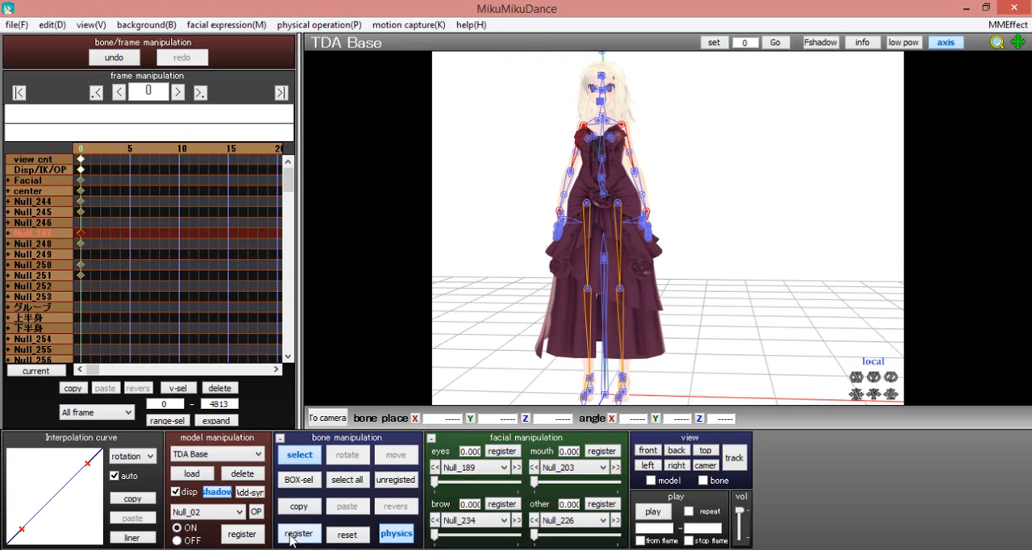
{"action": "right_click_drag", "start_coordinate": [562, 251], "coordinate": [564, 239]}
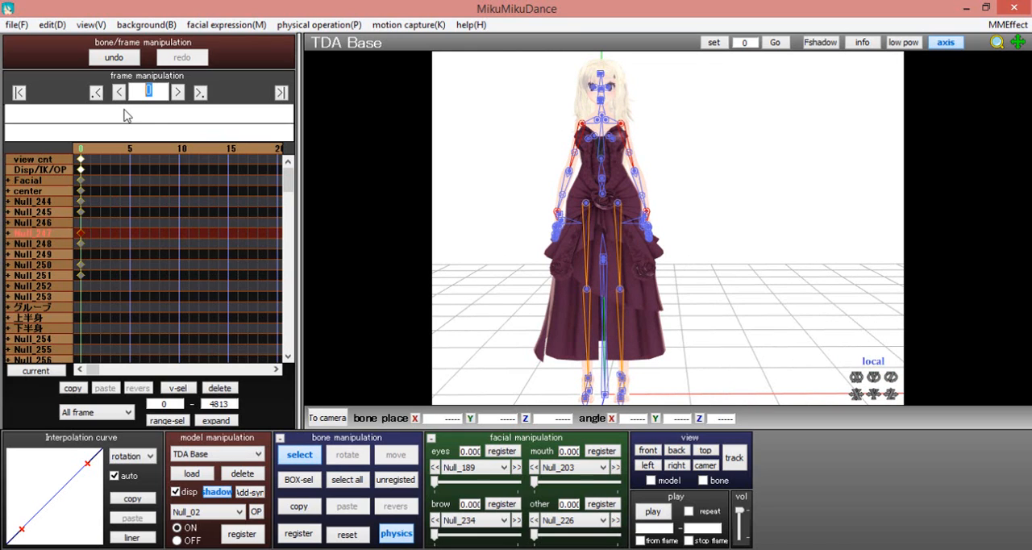
Go to frame 5 of the timeline and frame the model's upper body
{"action": "key", "text": "Return"}
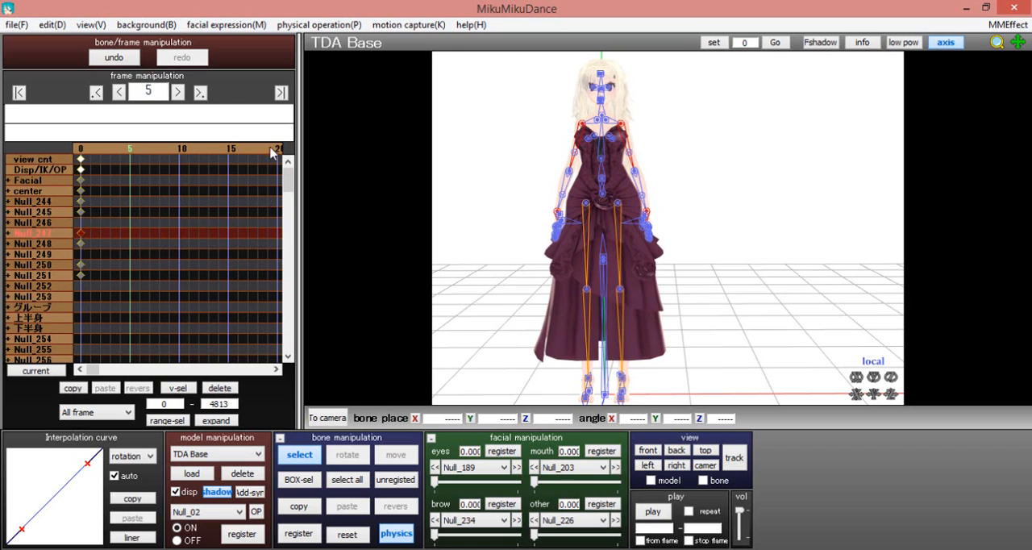
{"action": "scroll", "coordinate": [495, 166], "scroll_direction": "up", "scroll_amount": 2}
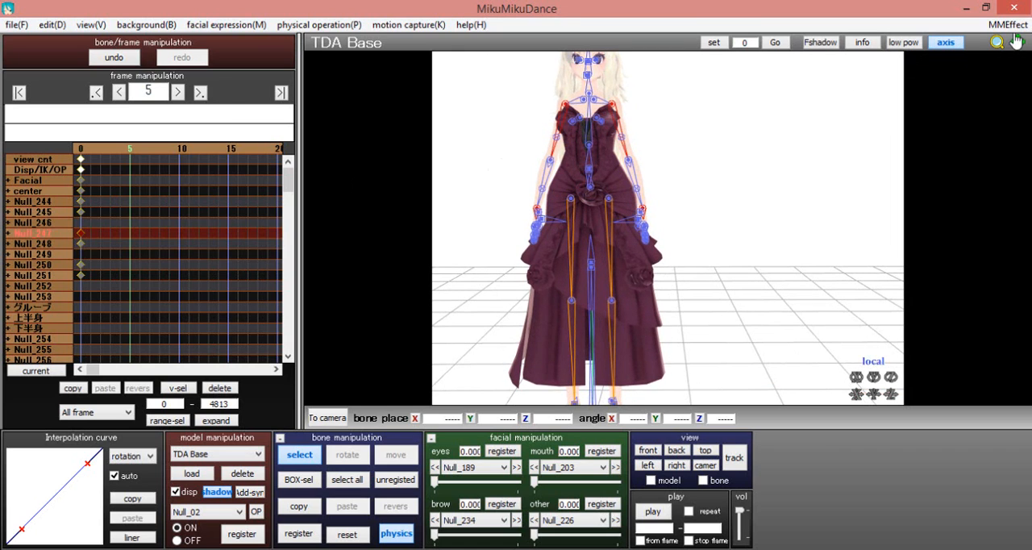
{"action": "left_click_drag", "start_coordinate": [1019, 44], "coordinate": [1031, 70]}
{"action": "scroll", "coordinate": [601, 211], "scroll_direction": "up", "scroll_amount": 4}
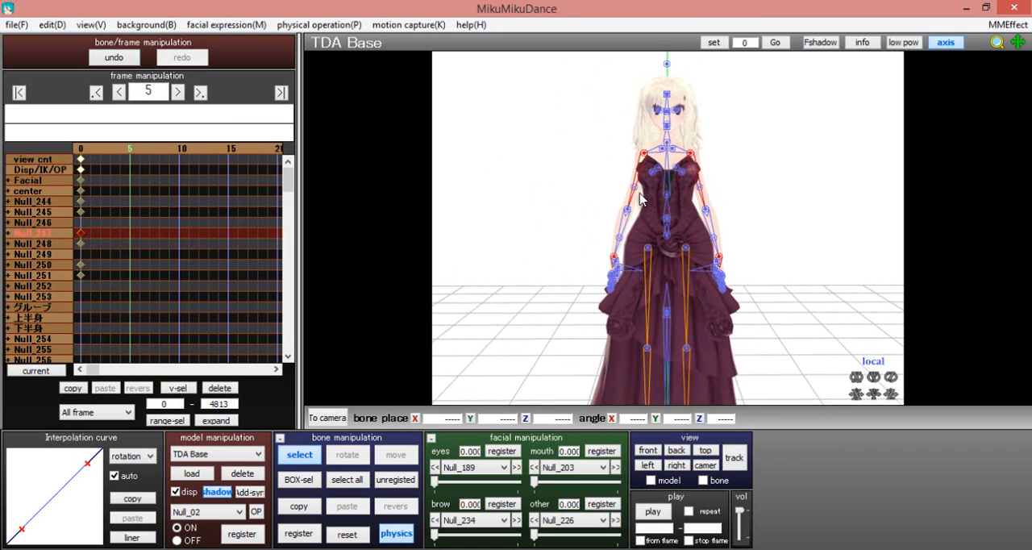
Raise the right forearm by rotating Null_19 to about X 21.8, Y 101.8, Z 125.2, and register the pose at frame 5
{"action": "left_click", "coordinate": [602, 199]}
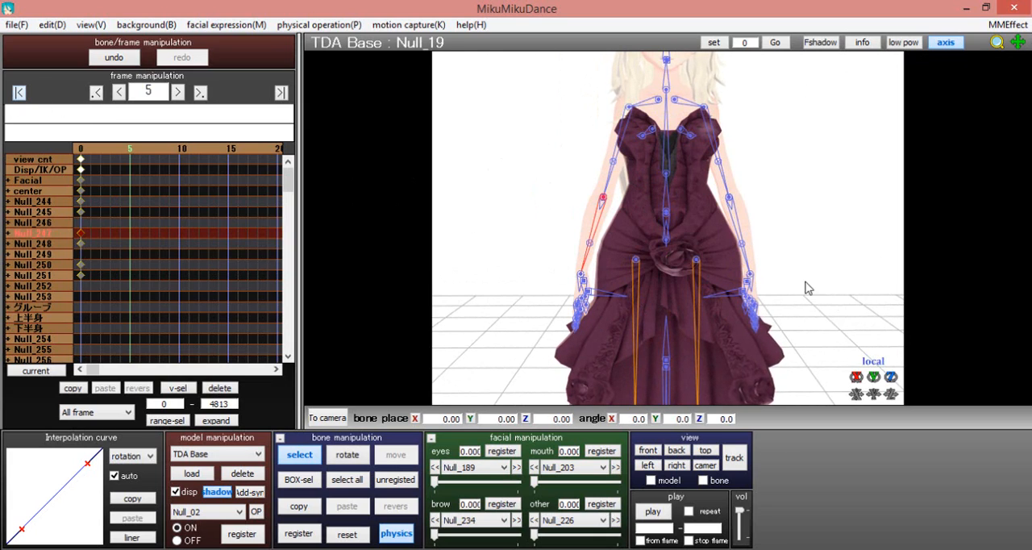
{"action": "left_click_drag", "start_coordinate": [891, 377], "coordinate": [890, 244]}
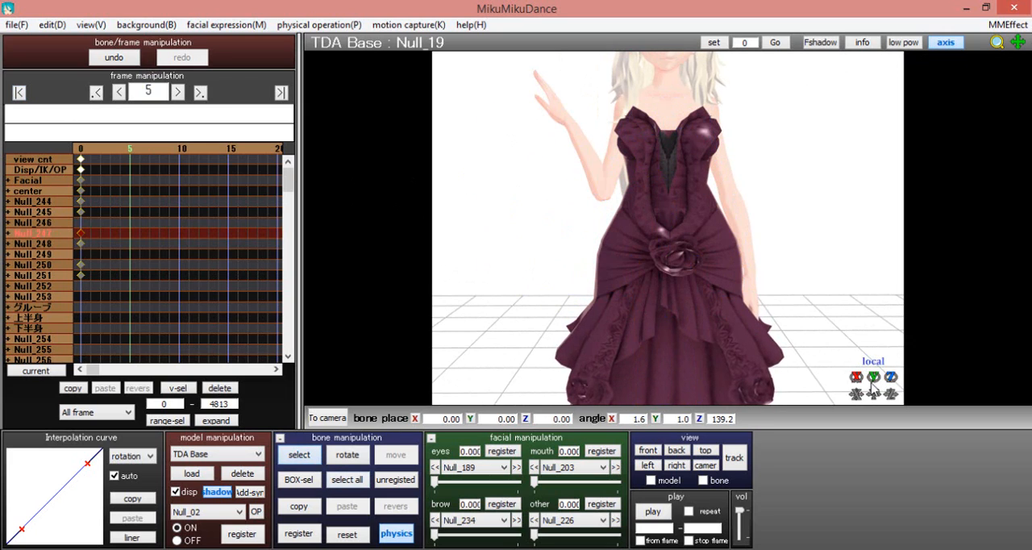
{"action": "left_click_drag", "start_coordinate": [855, 377], "coordinate": [856, 278]}
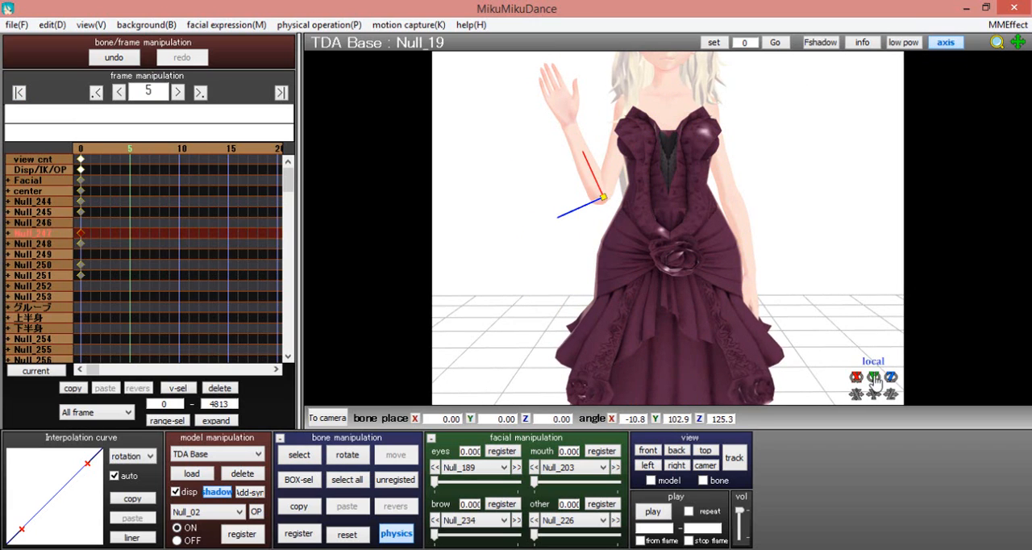
{"action": "left_click_drag", "start_coordinate": [873, 379], "coordinate": [874, 334]}
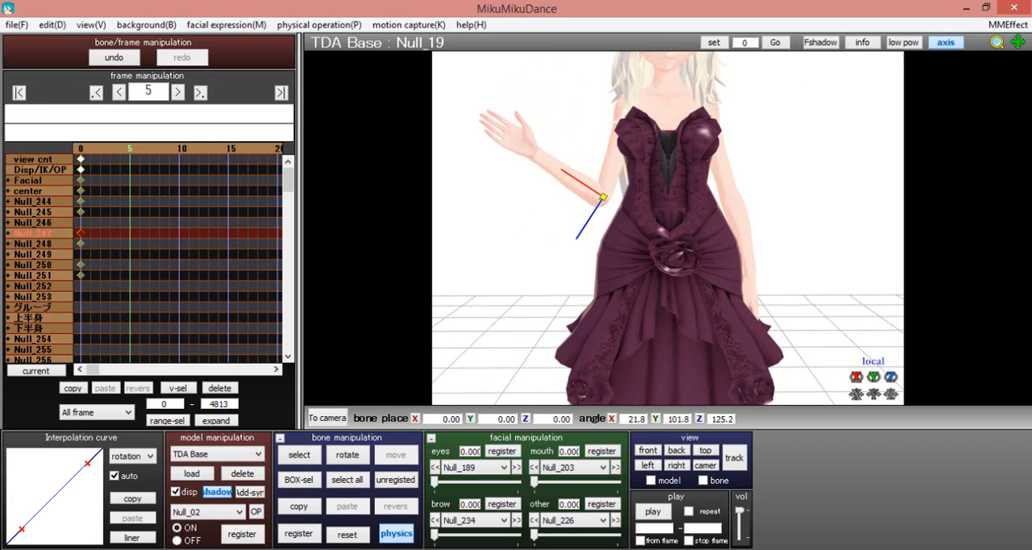
{"action": "left_click", "coordinate": [740, 388]}
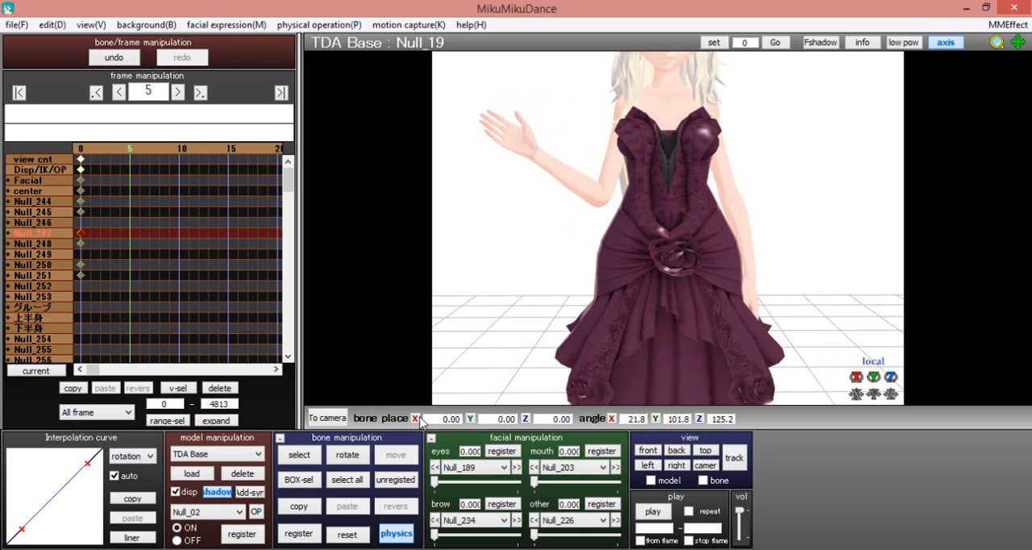
{"action": "left_click", "coordinate": [298, 535]}
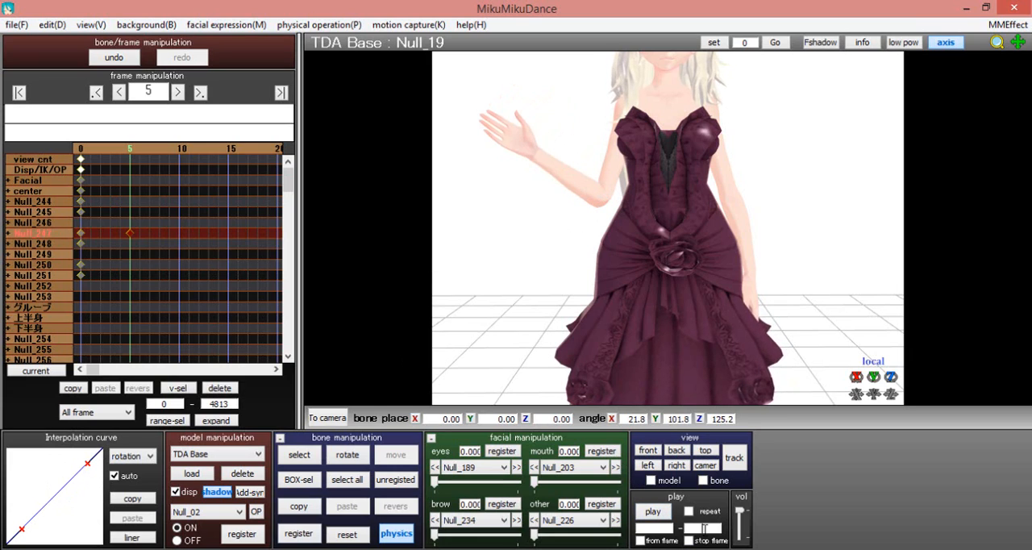
Set the physical operation to no calculation and play back the arm raise
{"action": "left_click", "coordinate": [654, 512]}
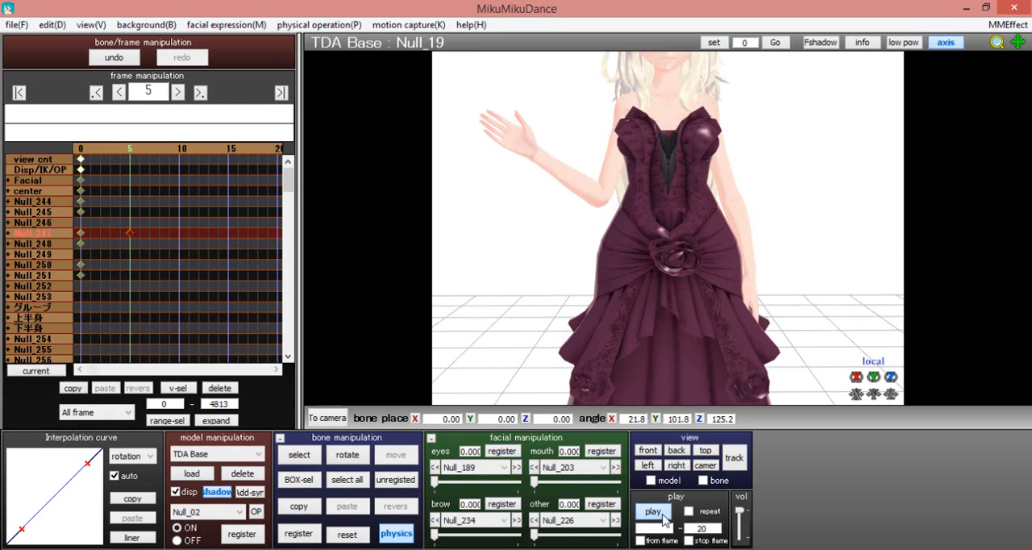
{"action": "left_click", "coordinate": [318, 25]}
{"action": "left_click", "coordinate": [351, 92]}
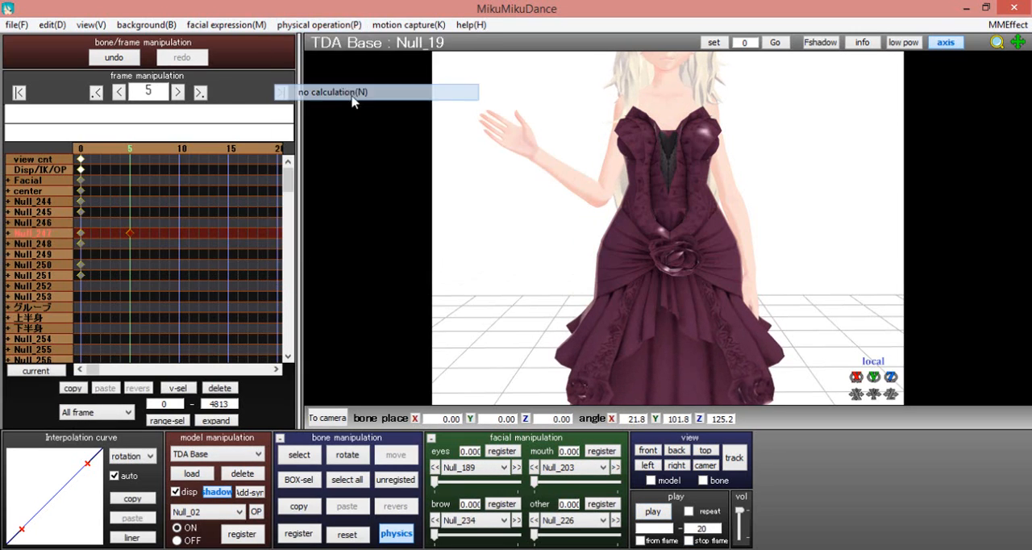
{"action": "left_click", "coordinate": [653, 511]}
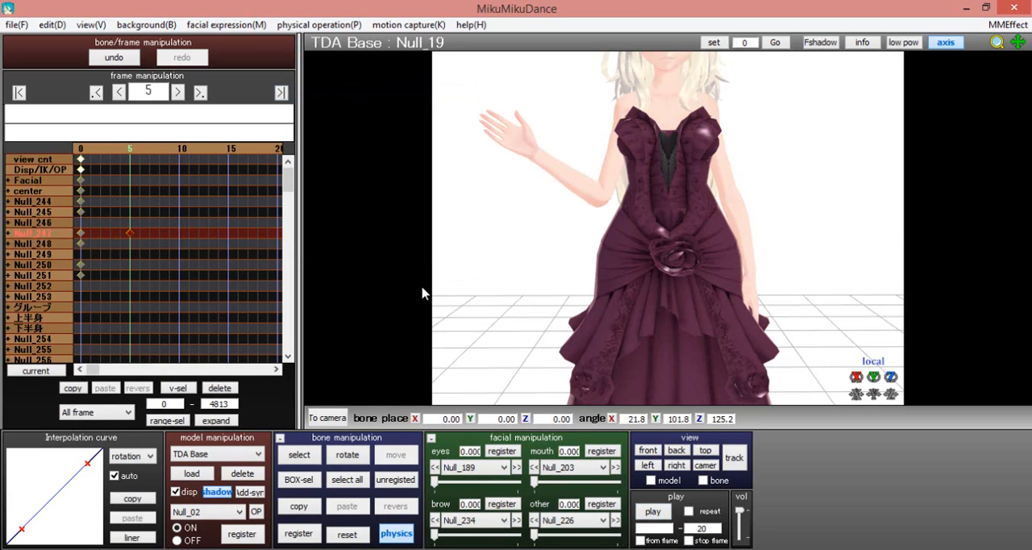
Move the raised-arm keyframe to frame 15, set the playback end to frame 30, and play the motion
{"action": "key", "text": "Left"}
{"action": "key", "text": "Left"}
{"action": "key", "text": "Left"}
{"action": "key", "text": "Left"}
{"action": "key", "text": "Left"}
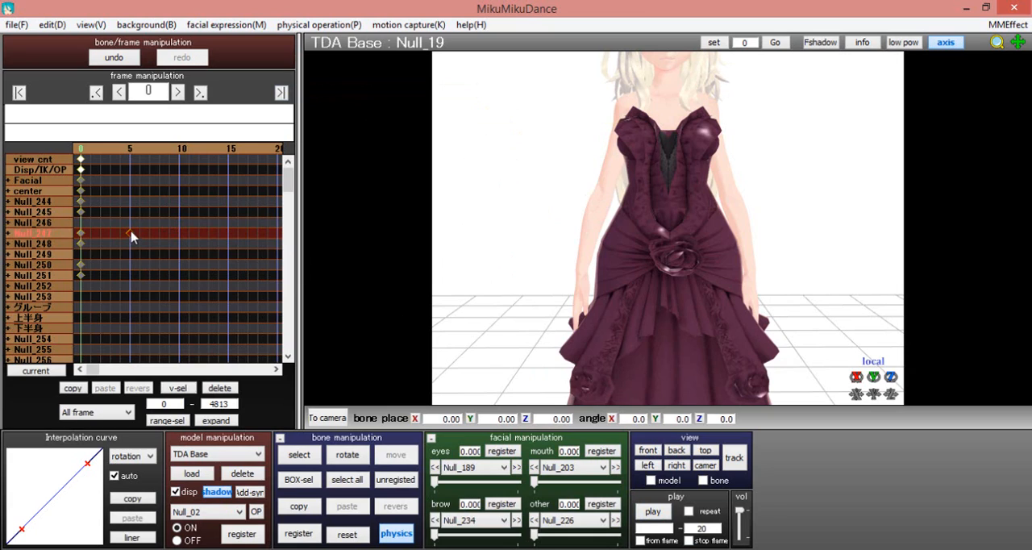
{"action": "left_click_drag", "start_coordinate": [177, 233], "coordinate": [279, 250]}
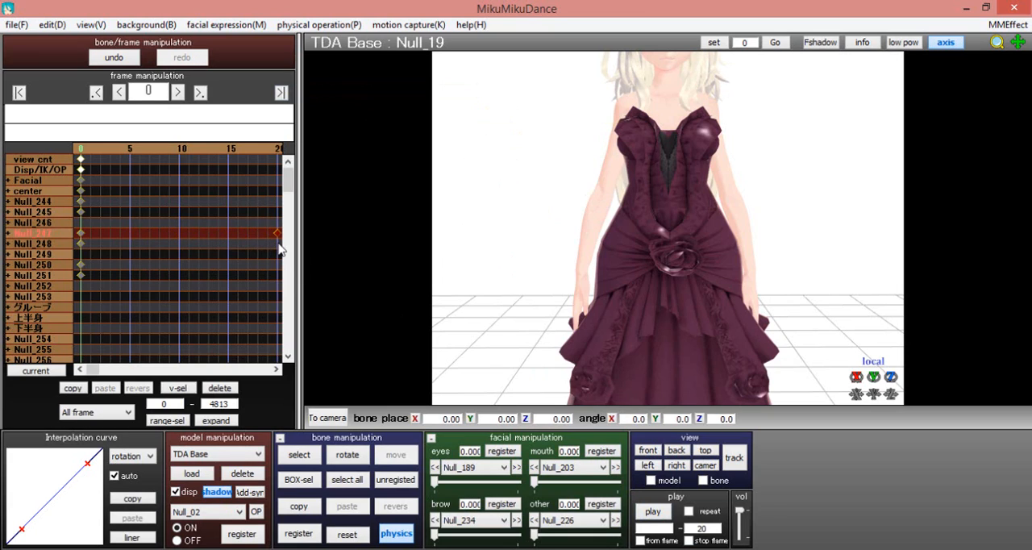
{"action": "double_click", "coordinate": [689, 528]}
{"action": "left_click", "coordinate": [652, 513]}
{"action": "left_click_drag", "start_coordinate": [273, 238], "coordinate": [229, 238]}
{"action": "left_click", "coordinate": [655, 515]}
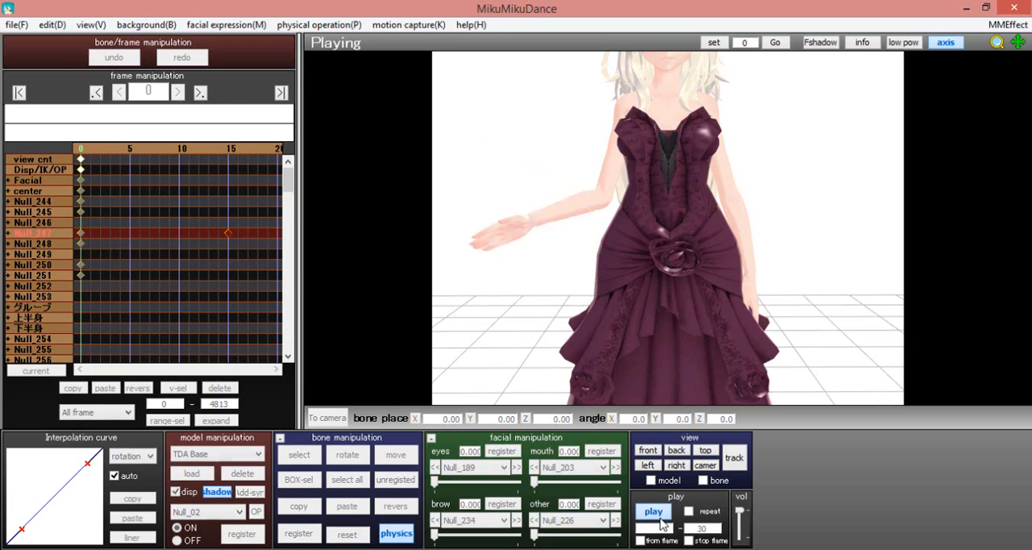
Bow the rotation interpolation curve of the frame 15 keyframe upward so the arm rises quickly and slows toward the end
{"action": "left_click", "coordinate": [200, 92]}
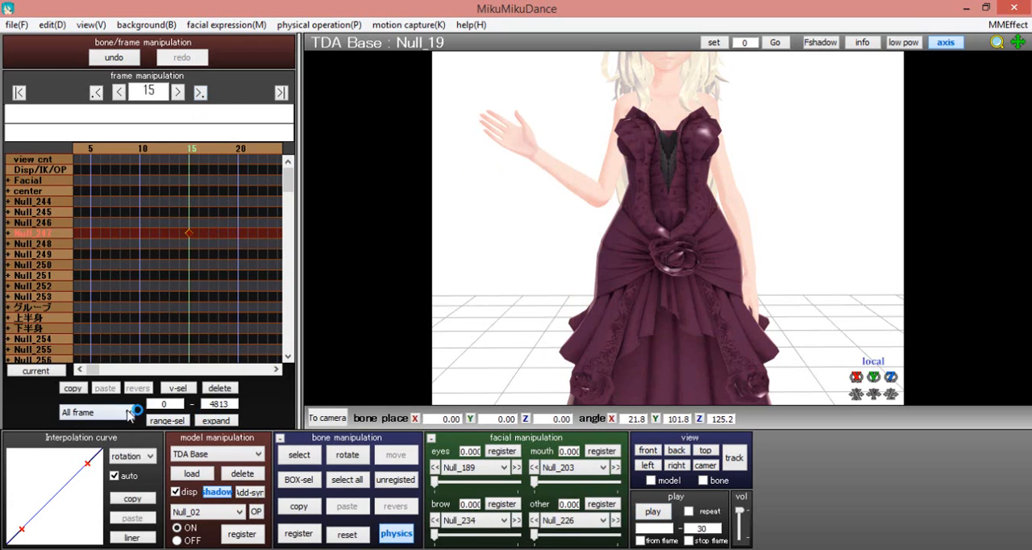
{"action": "left_click_drag", "start_coordinate": [87, 465], "coordinate": [36, 469]}
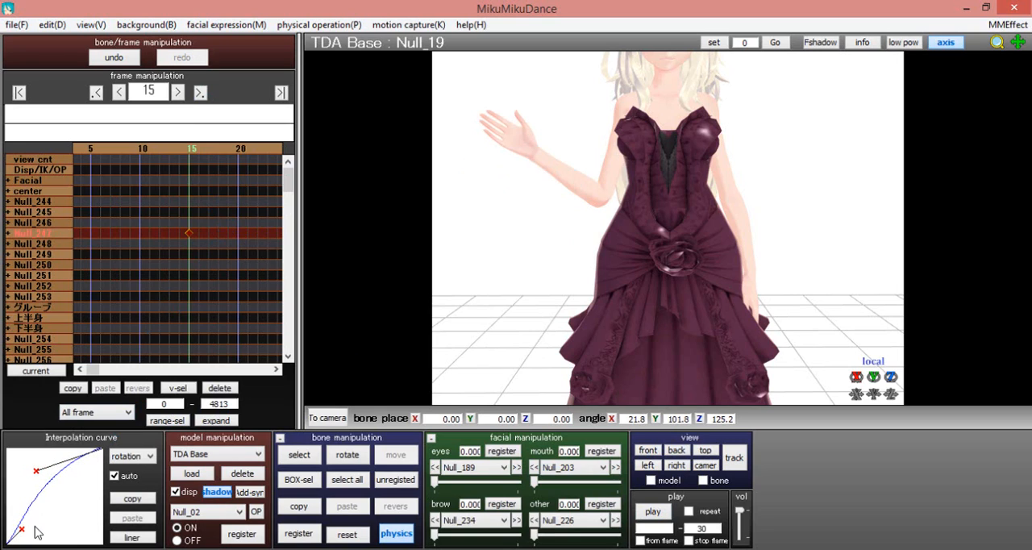
{"action": "left_click_drag", "start_coordinate": [24, 530], "coordinate": [18, 513]}
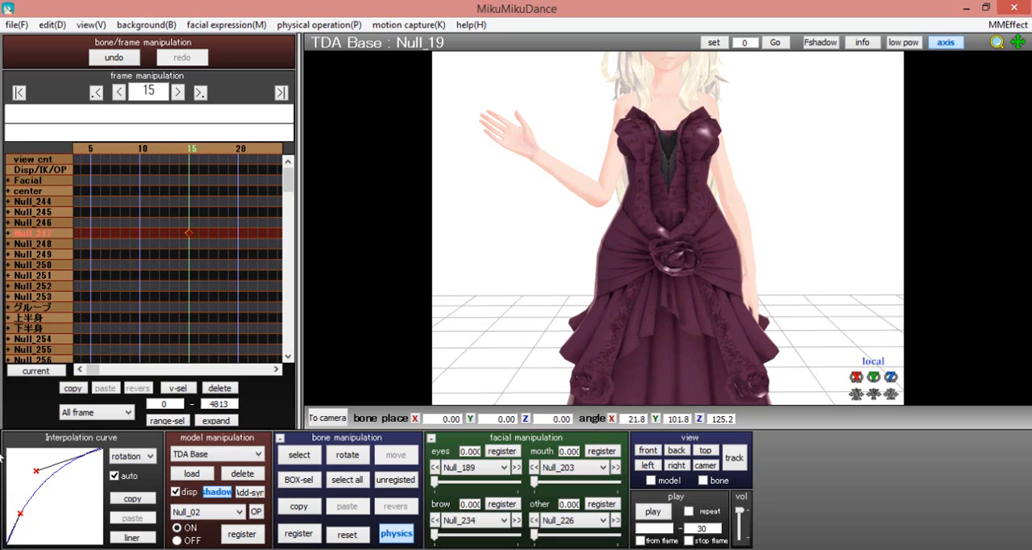
{"action": "left_click_drag", "start_coordinate": [1, 456], "coordinate": [4, 441]}
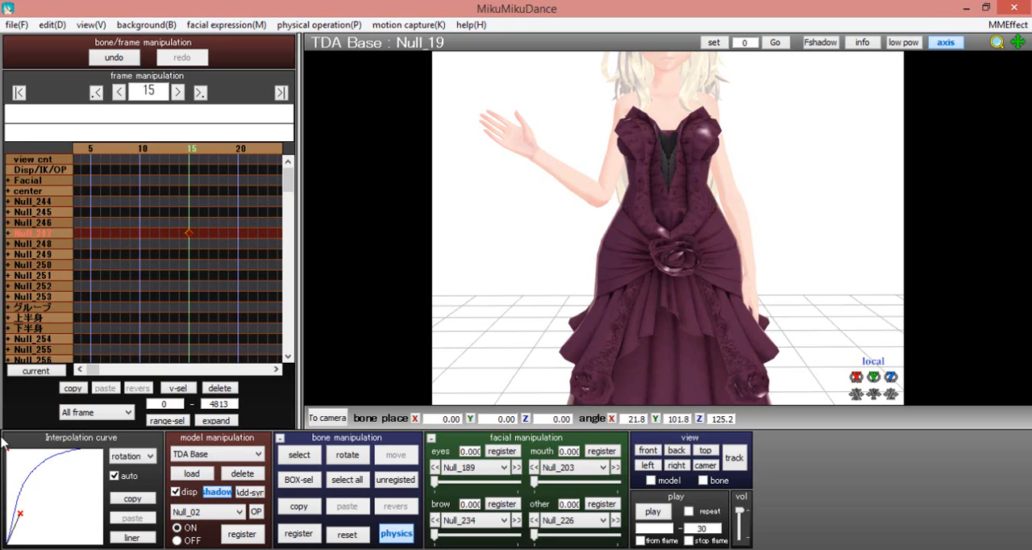
{"action": "left_click_drag", "start_coordinate": [5, 444], "coordinate": [44, 465]}
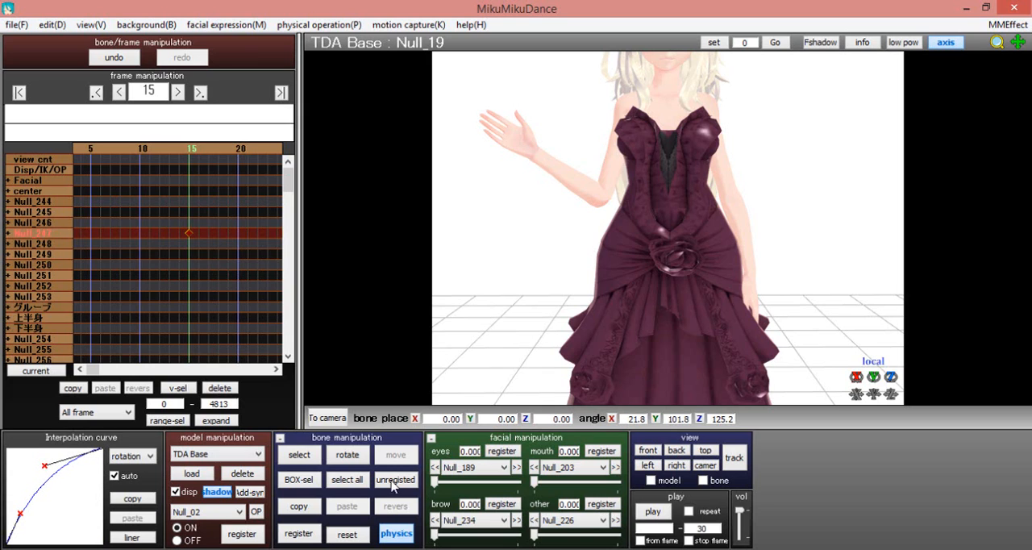
Play the eased arm raise and scrub between frames 0 and 15 to examine its timing on the whole figure
{"action": "left_click", "coordinate": [639, 513]}
{"action": "left_click", "coordinate": [639, 512]}
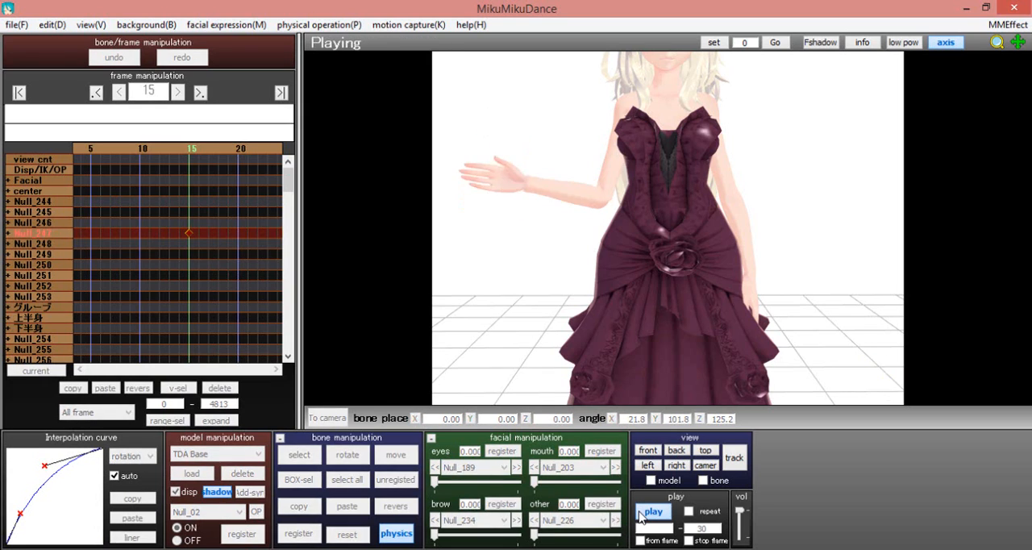
{"action": "left_click", "coordinate": [641, 514]}
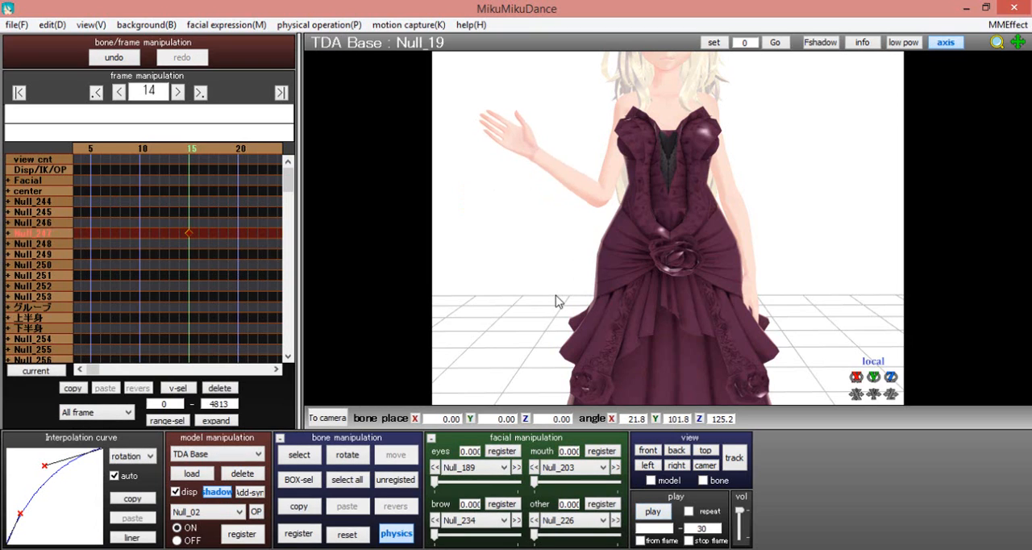
{"action": "key", "text": "Left"}
{"action": "key", "text": "Left"}
{"action": "key", "text": "Left"}
{"action": "key", "text": "Left"}
{"action": "key", "text": "Left"}
{"action": "key", "text": "Left"}
{"action": "key", "text": "Left"}
{"action": "key", "text": "Left"}
{"action": "key", "text": "Left"}
{"action": "key", "text": "Left"}
{"action": "key", "text": "Left"}
{"action": "key", "text": "Left"}
{"action": "key", "text": "Left"}
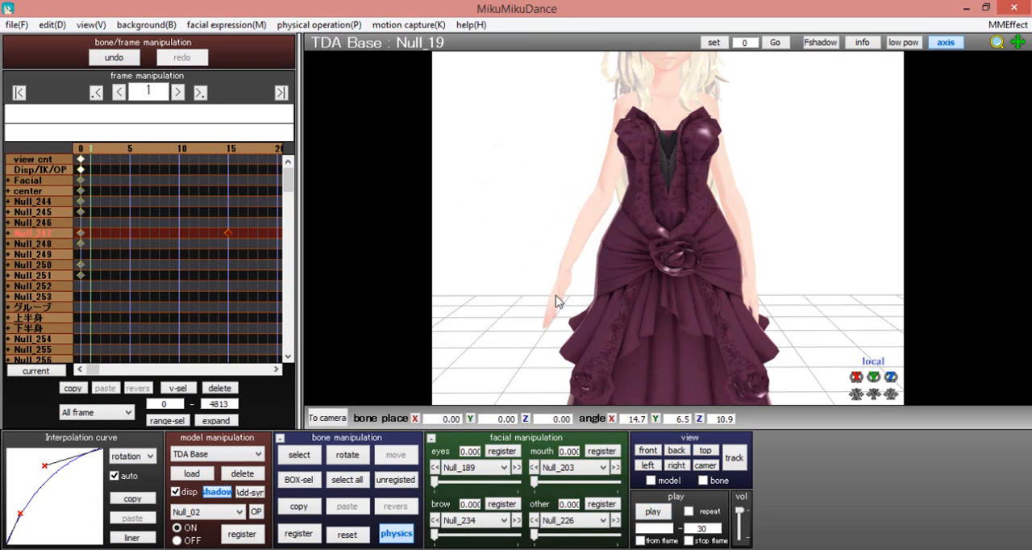
{"action": "key", "text": "Right"}
{"action": "key", "text": "Right"}
{"action": "key", "text": "Right"}
{"action": "key", "text": "Right"}
{"action": "key", "text": "Right"}
{"action": "key", "text": "Right"}
{"action": "key", "text": "Right"}
{"action": "key", "text": "Right"}
{"action": "key", "text": "Right"}
{"action": "key", "text": "Right"}
{"action": "key", "text": "Right"}
{"action": "key", "text": "Right"}
{"action": "key", "text": "Right"}
{"action": "key", "text": "Right"}
{"action": "key", "text": "Right"}
{"action": "key", "text": "Left"}
{"action": "key", "text": "Left"}
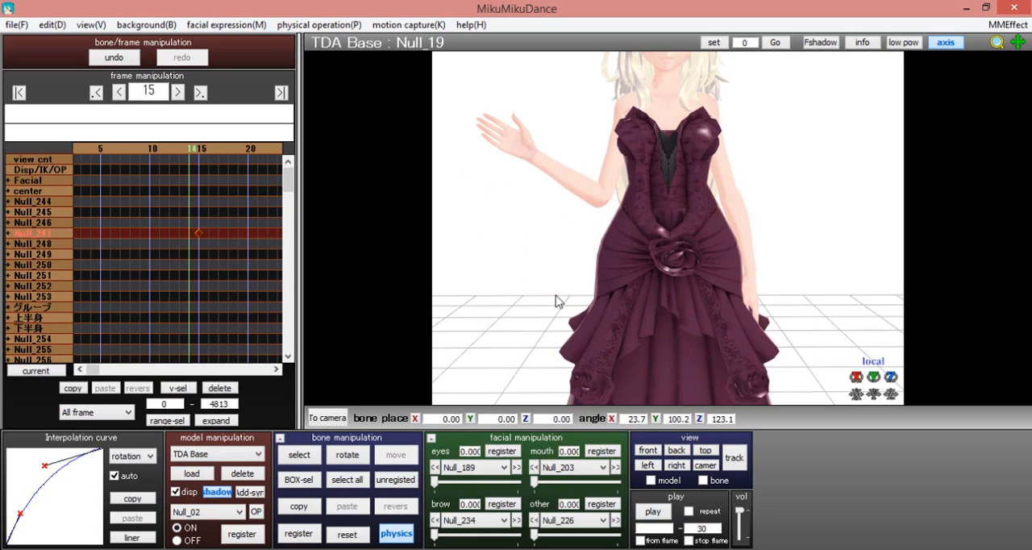
{"action": "key", "text": "Right"}
{"action": "scroll", "coordinate": [684, 179], "scroll_direction": "down", "scroll_amount": 3}
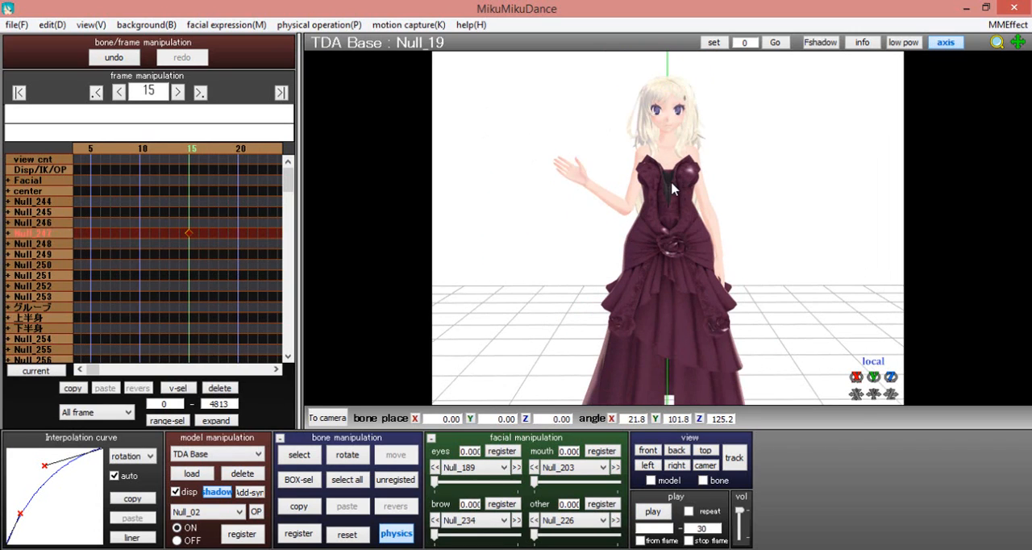
{"action": "key", "text": "Left"}
{"action": "key", "text": "Left"}
{"action": "key", "text": "Left"}
{"action": "key", "text": "Left"}
{"action": "key", "text": "Left"}
{"action": "key", "text": "Left"}
{"action": "key", "text": "Left"}
{"action": "key", "text": "Left"}
{"action": "key", "text": "Left"}
{"action": "key", "text": "Left"}
{"action": "key", "text": "Left"}
{"action": "key", "text": "Left"}
{"action": "key", "text": "Left"}
{"action": "key", "text": "Left"}
{"action": "key", "text": "Left"}
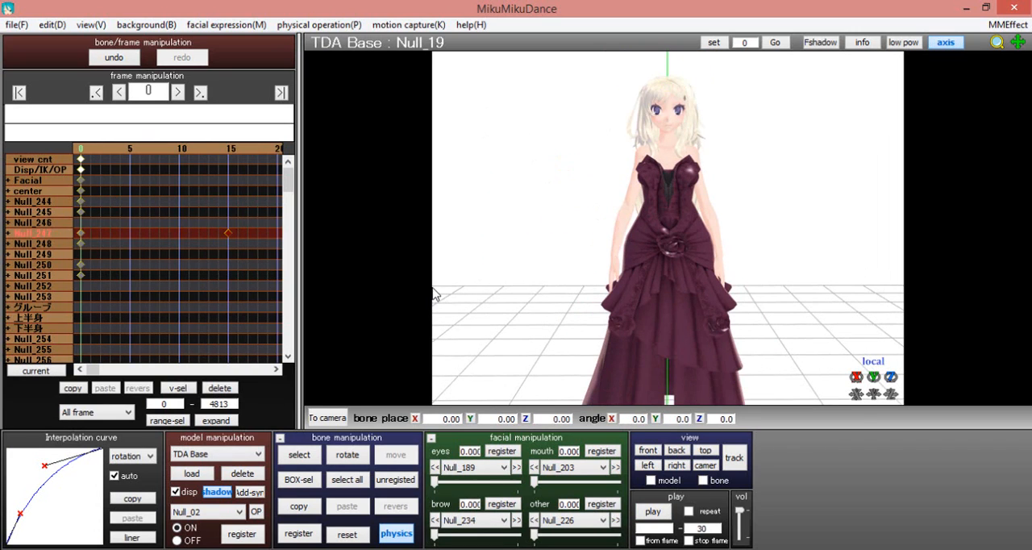
{"action": "key", "text": "Right"}
{"action": "key", "text": "Right"}
{"action": "key", "text": "Right"}
{"action": "key", "text": "Right"}
{"action": "key", "text": "Right"}
{"action": "key", "text": "Right"}
{"action": "key", "text": "Right"}
{"action": "key", "text": "Right"}
{"action": "key", "text": "Right"}
{"action": "key", "text": "Right"}
{"action": "key", "text": "Right"}
{"action": "key", "text": "Right"}
{"action": "key", "text": "Right"}
{"action": "key", "text": "Right"}
{"action": "key", "text": "Right"}
{"action": "key", "text": "Right"}
{"action": "key", "text": "Right"}
{"action": "key", "text": "Right"}
{"action": "key", "text": "Right"}
{"action": "key", "text": "Right"}
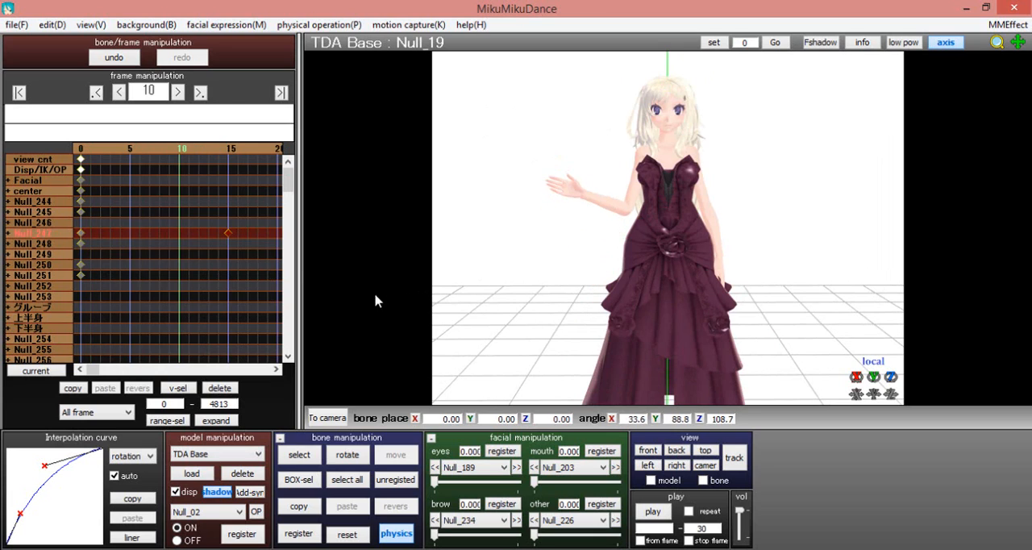
{"action": "key", "text": "Left"}
{"action": "key", "text": "Left"}
{"action": "key", "text": "Left"}
{"action": "key", "text": "Left"}
{"action": "key", "text": "Left"}
{"action": "key", "text": "Left"}
{"action": "key", "text": "Left"}
{"action": "key", "text": "Left"}
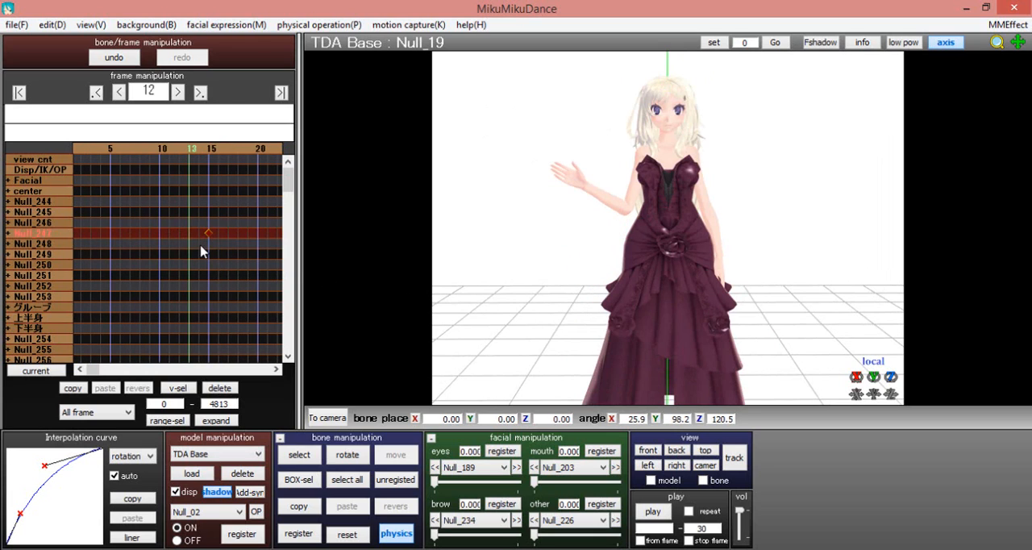
{"action": "key", "text": "Left"}
{"action": "key", "text": "Left"}
{"action": "key", "text": "Left"}
{"action": "key", "text": "Left"}
{"action": "key", "text": "Left"}
{"action": "key", "text": "Left"}
{"action": "key", "text": "Left"}
{"action": "key", "text": "Left"}
{"action": "key", "text": "Left"}
{"action": "key", "text": "Left"}
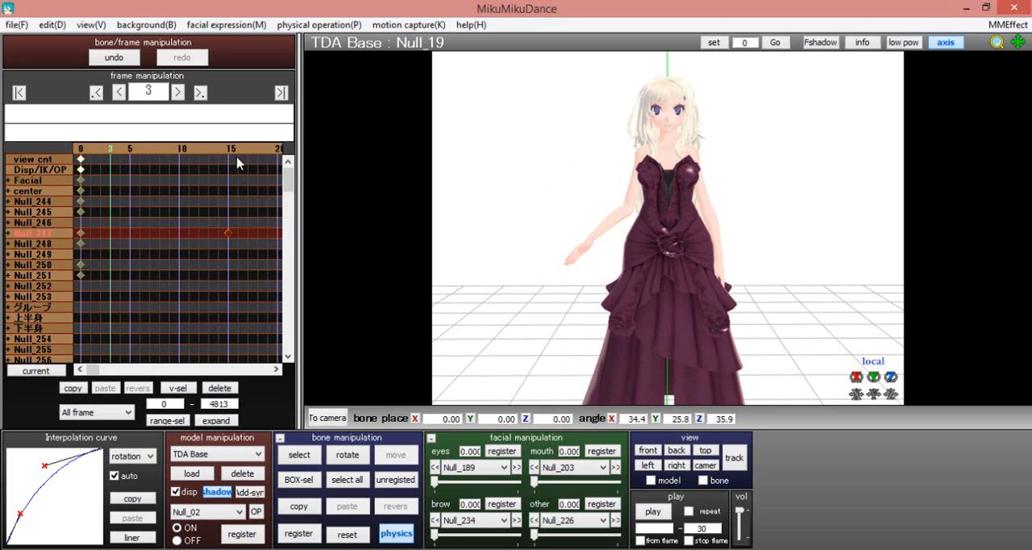
Go to frame 1500 and register the raised right forearm pose of Null_19 there
{"action": "left_click", "coordinate": [156, 91]}
{"action": "type", "text": "15004"}
{"action": "key", "text": "BackSpace"}
{"action": "key", "text": "Return"}
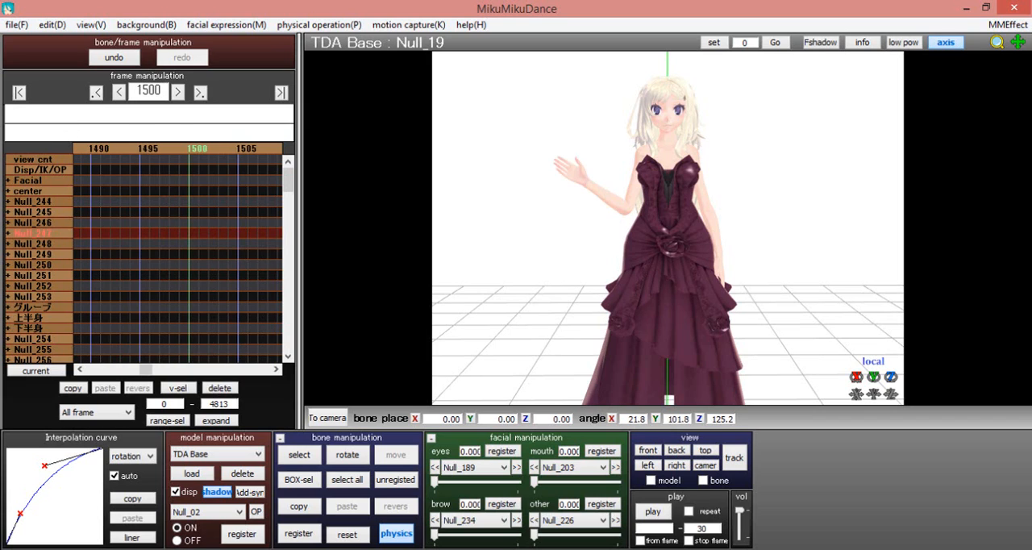
{"action": "left_click", "coordinate": [298, 456]}
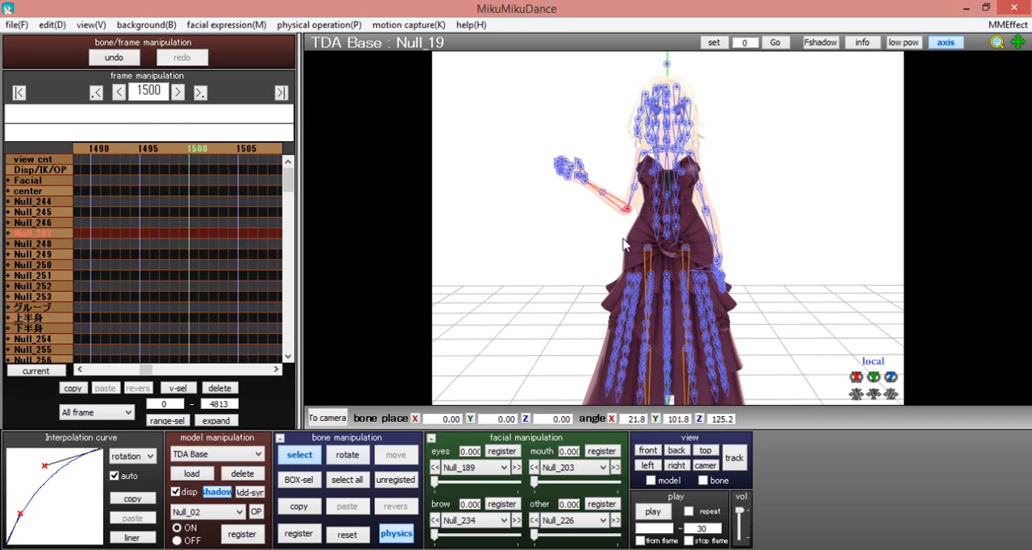
{"action": "left_click", "coordinate": [346, 533]}
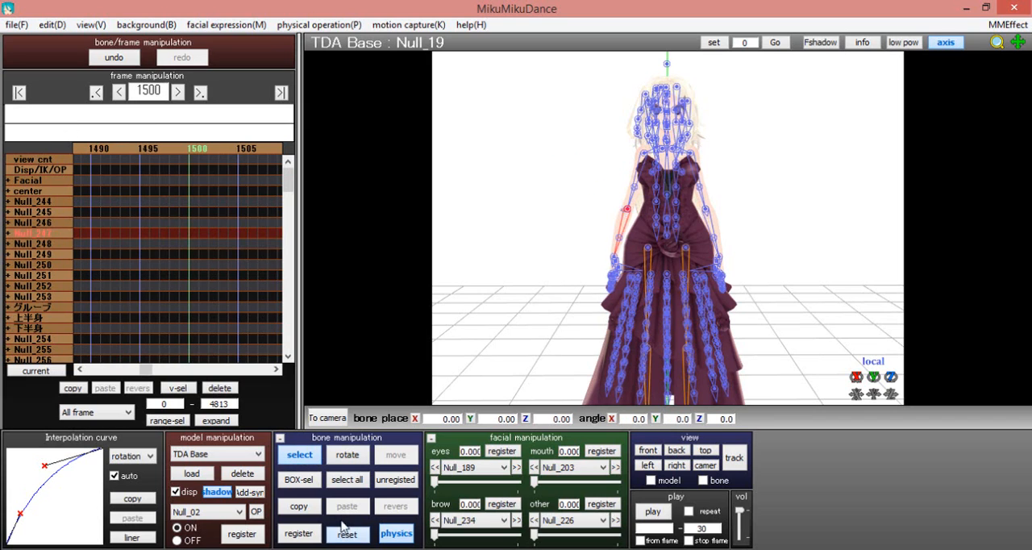
{"action": "left_click", "coordinate": [298, 457]}
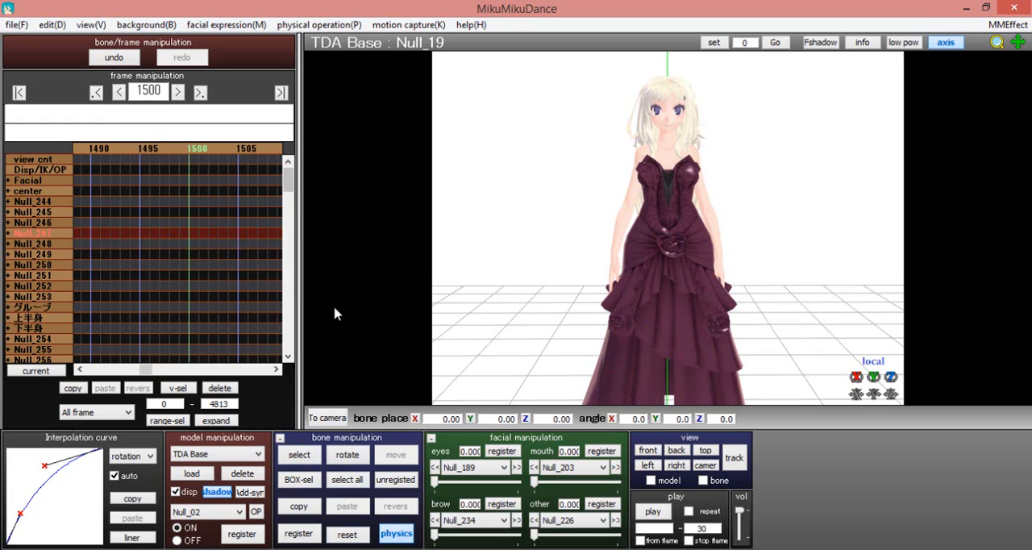
{"action": "key", "text": "Left"}
{"action": "key", "text": "Right"}
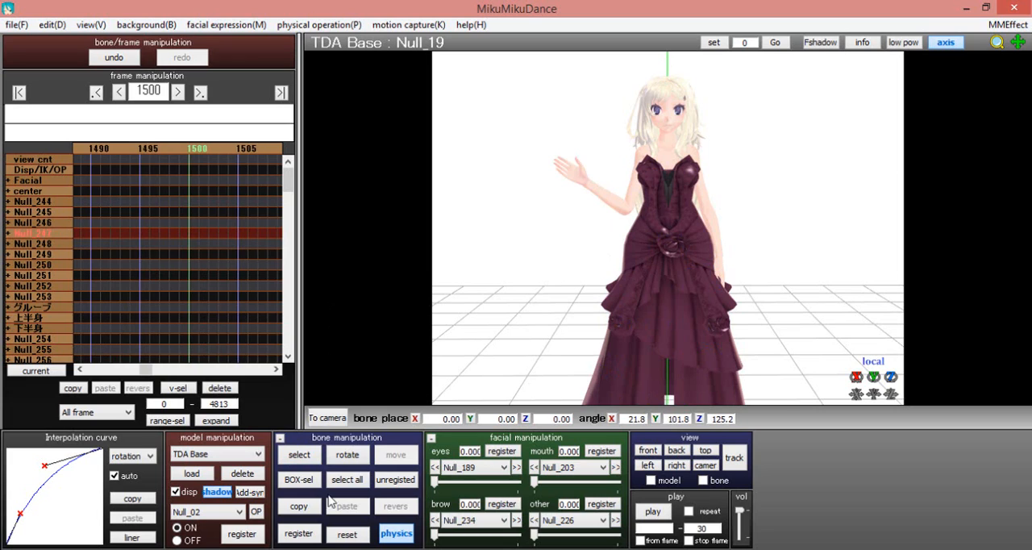
{"action": "left_click", "coordinate": [296, 533]}
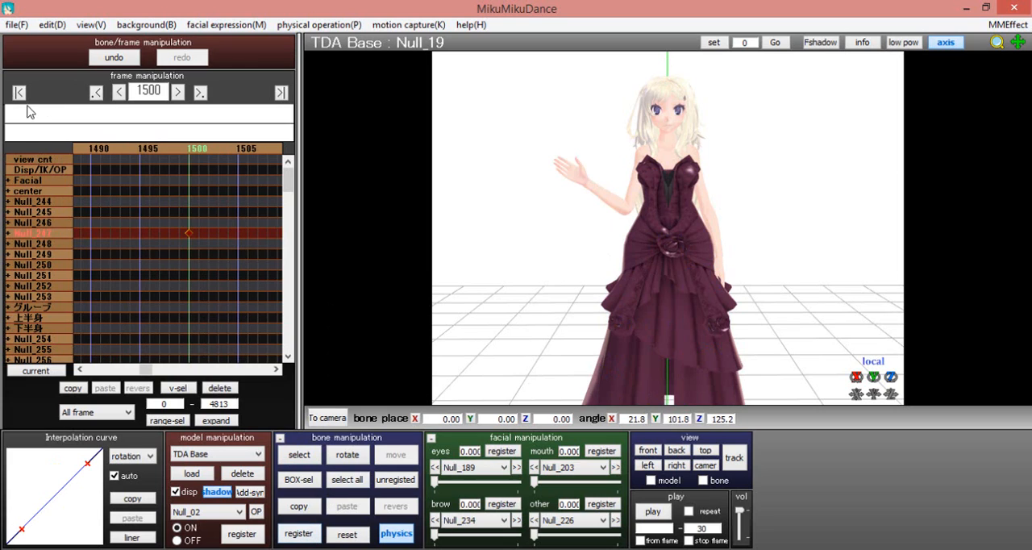
Delete the Null_19 keyframe at frame 15 and play the animation from frame 0
{"action": "left_click", "coordinate": [19, 92]}
{"action": "left_click_drag", "start_coordinate": [212, 222], "coordinate": [244, 254]}
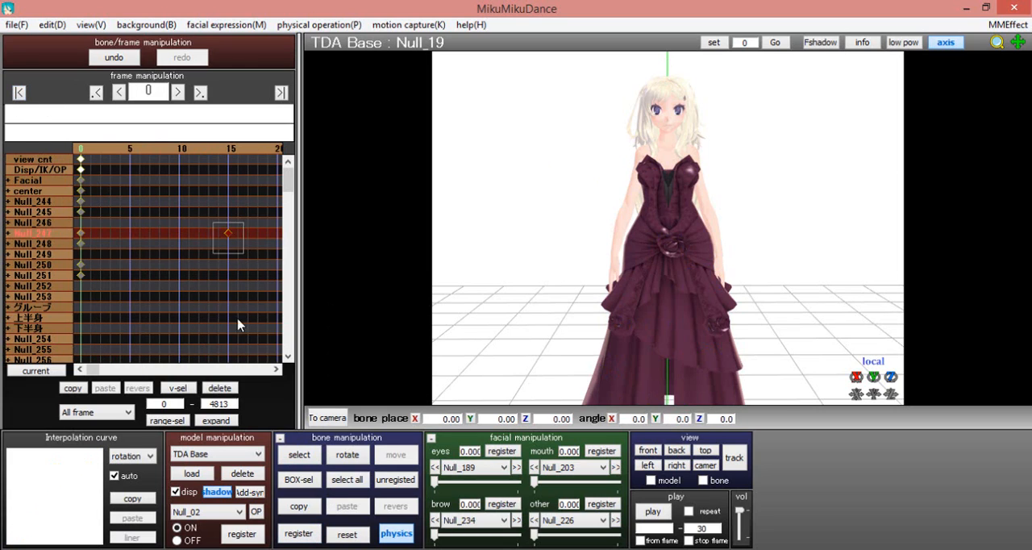
{"action": "left_click", "coordinate": [220, 387]}
{"action": "left_click", "coordinate": [653, 512]}
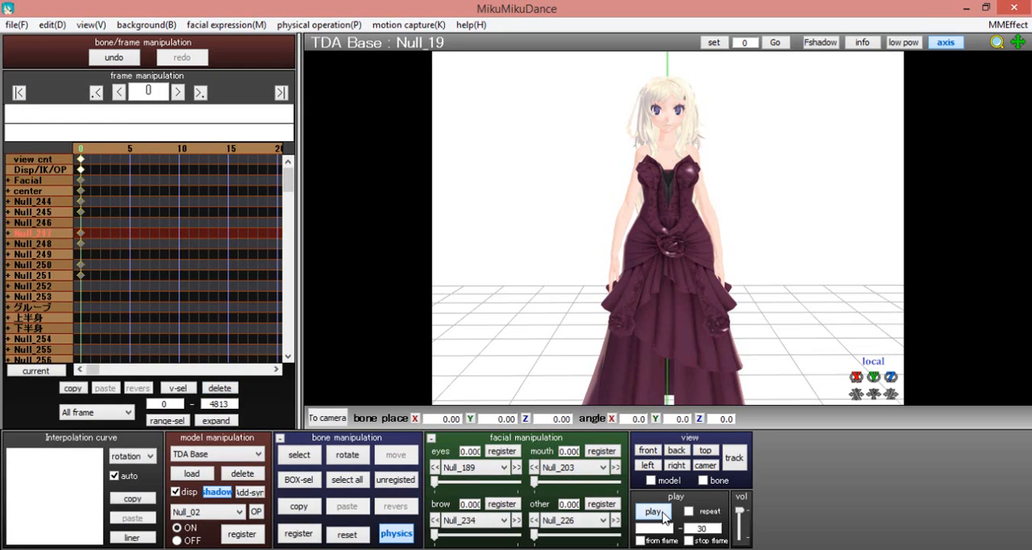
Clear the playback end frame and play the slow arm raise
{"action": "left_click_drag", "start_coordinate": [719, 528], "coordinate": [636, 538]}
{"action": "left_click", "coordinate": [651, 512]}
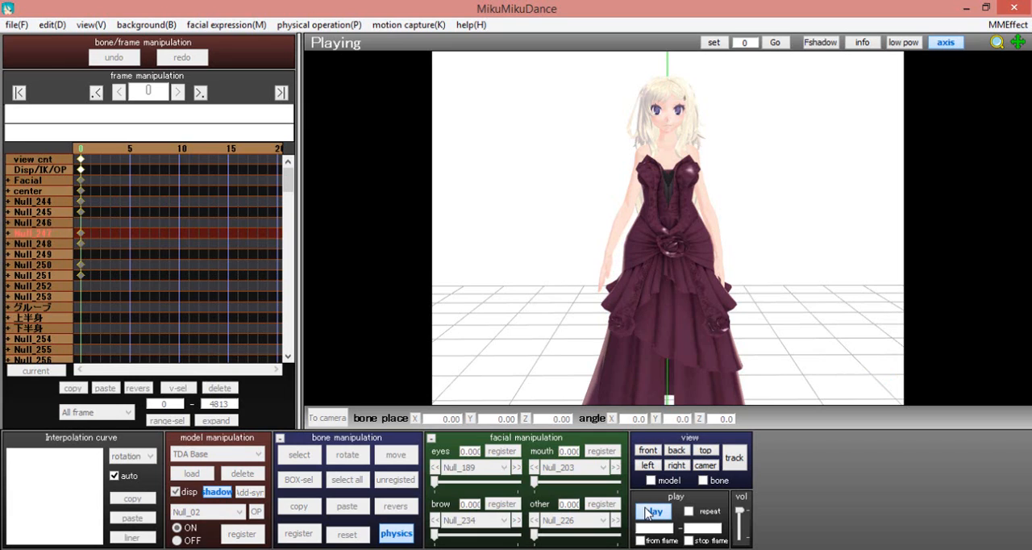
{"action": "left_click", "coordinate": [651, 512]}
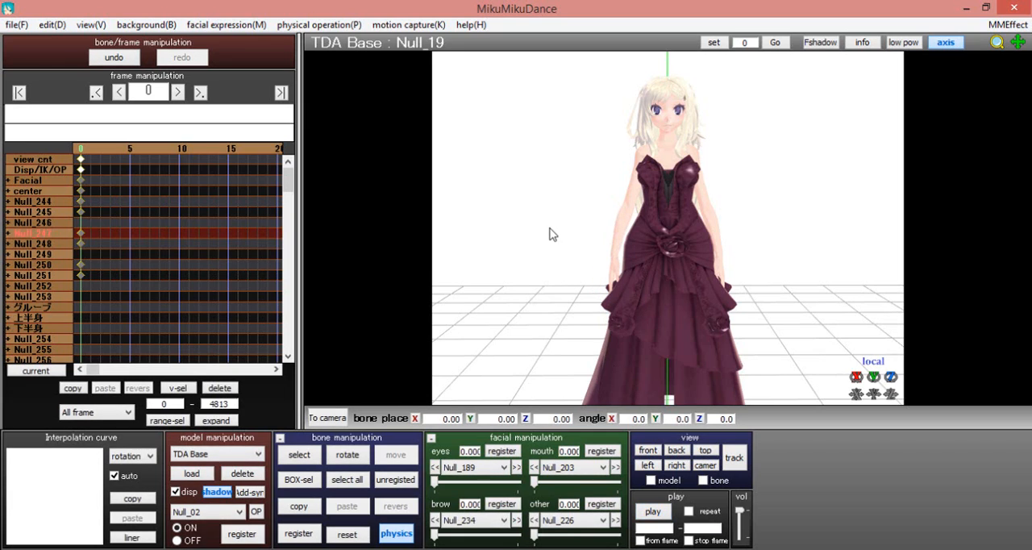
Undo the deletion of the frame 15 keyframe, remove the one at frame 1500, and return to frame 0
{"action": "key", "text": "ctrl+z"}
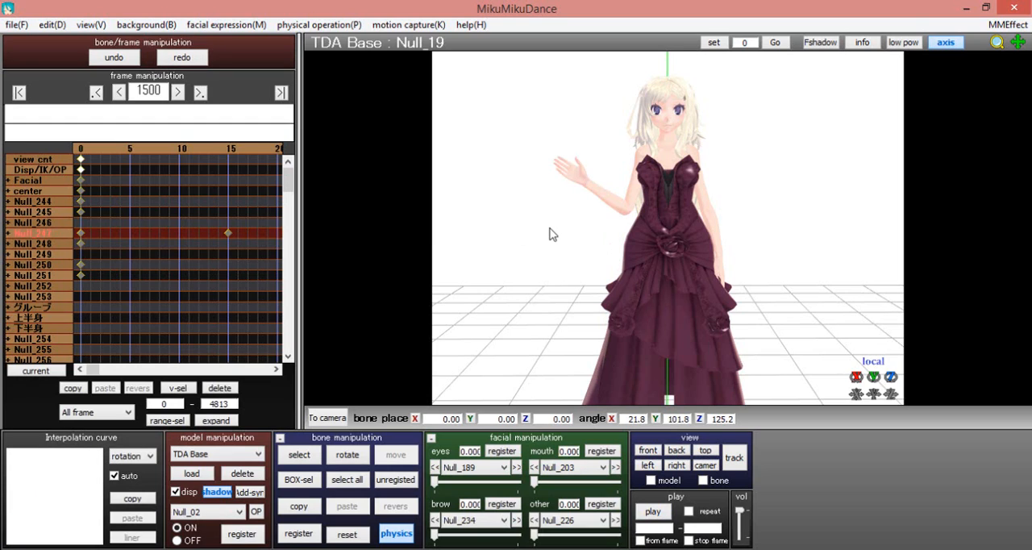
{"action": "left_click", "coordinate": [229, 233]}
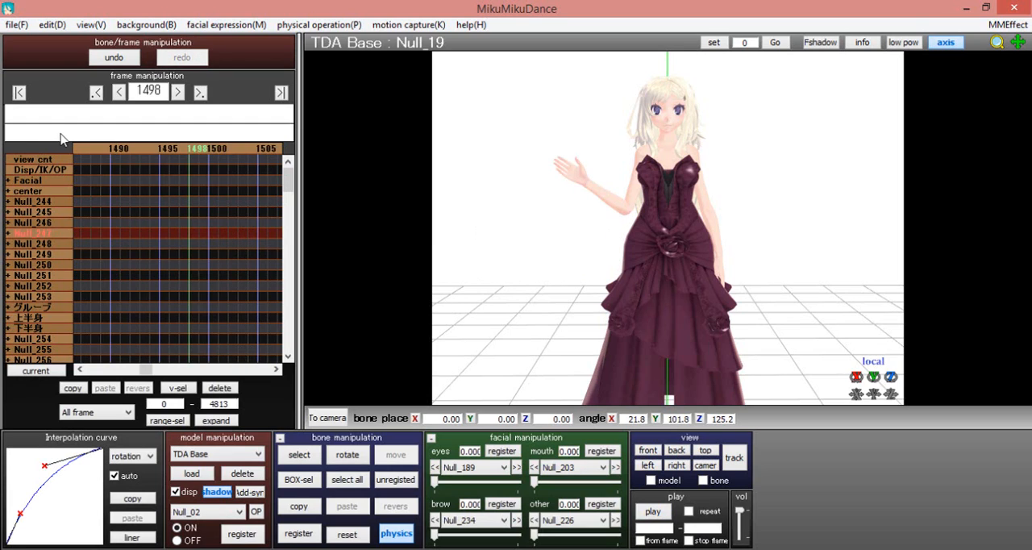
{"action": "left_click", "coordinate": [20, 93]}
Step through the frames from 0 to 15 to check the restored arm raise
{"action": "key", "text": "Right"}
{"action": "key", "text": "Right"}
{"action": "key", "text": "Right"}
{"action": "key", "text": "Right"}
{"action": "key", "text": "Right"}
{"action": "key", "text": "Right"}
{"action": "key", "text": "Right"}
{"action": "key", "text": "Right"}
{"action": "key", "text": "Right"}
{"action": "key", "text": "Right"}
{"action": "key", "text": "Right"}
{"action": "key", "text": "Right"}
{"action": "key", "text": "Right"}
{"action": "key", "text": "Right"}
{"action": "key", "text": "Right"}
{"action": "key", "text": "Right"}
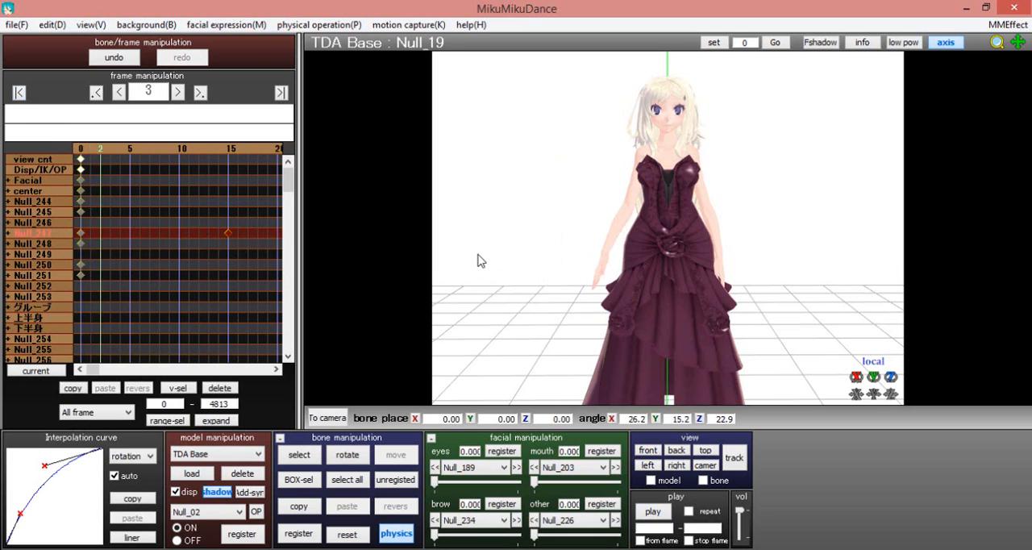
{"action": "key", "text": "Left"}
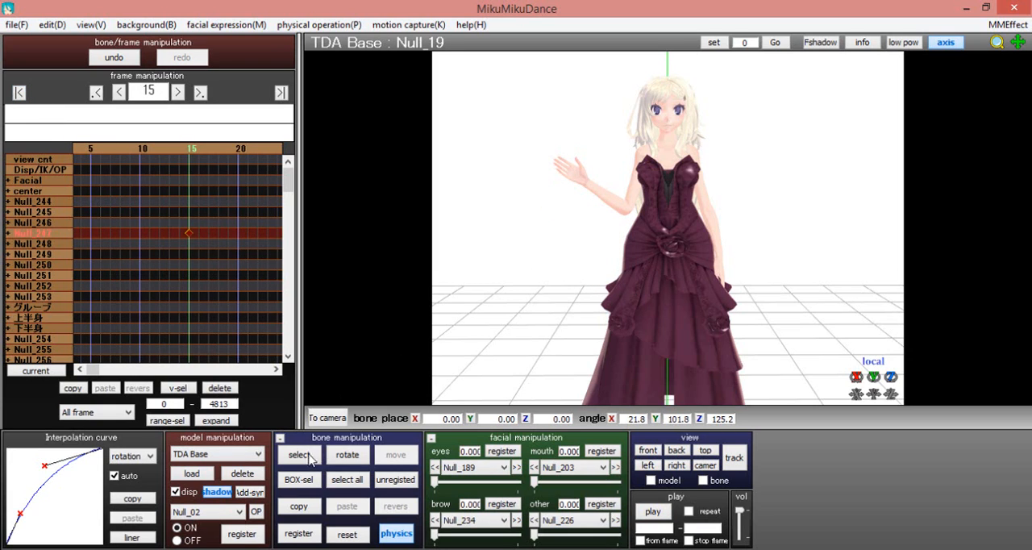
Display the model's bones, go to frame 6, and select the Null_06 bone in the middle of the torso
{"action": "left_click", "coordinate": [305, 459]}
{"action": "left_click", "coordinate": [306, 458]}
{"action": "left_click", "coordinate": [299, 455]}
{"action": "key", "text": "Left"}
{"action": "key", "text": "Left"}
{"action": "key", "text": "Left"}
{"action": "key", "text": "Left"}
{"action": "key", "text": "Left"}
{"action": "key", "text": "Left"}
{"action": "key", "text": "Left"}
{"action": "key", "text": "Left"}
{"action": "key", "text": "Left"}
{"action": "key", "text": "Left"}
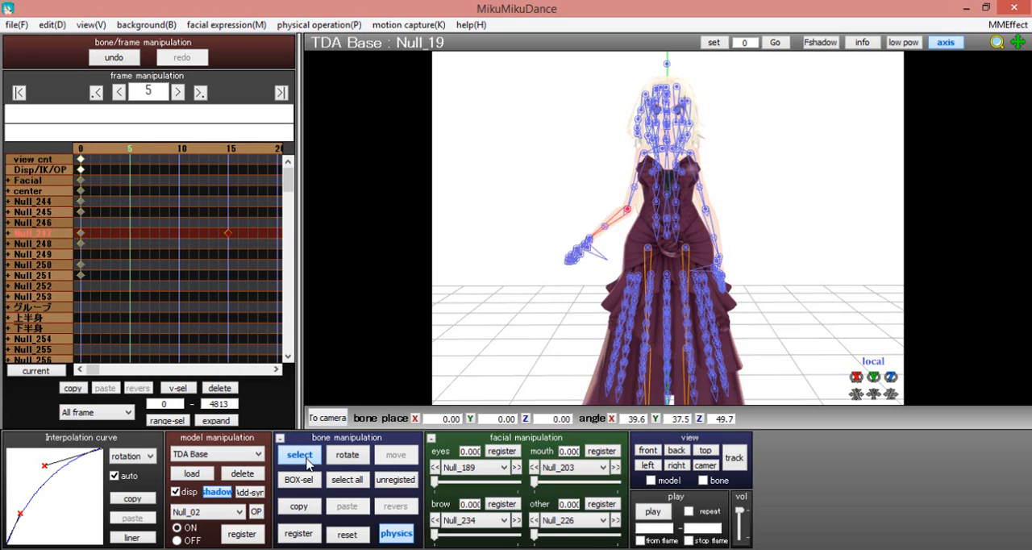
{"action": "key", "text": "Right"}
{"action": "scroll", "coordinate": [686, 204], "scroll_direction": "up", "scroll_amount": 5}
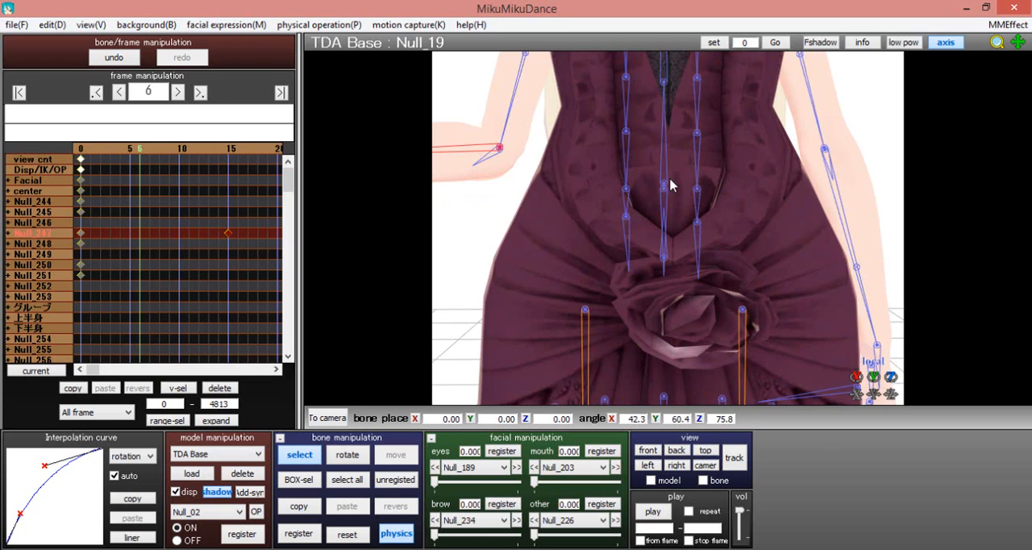
{"action": "left_click", "coordinate": [667, 189]}
{"action": "scroll", "coordinate": [649, 211], "scroll_direction": "down", "scroll_amount": 5}
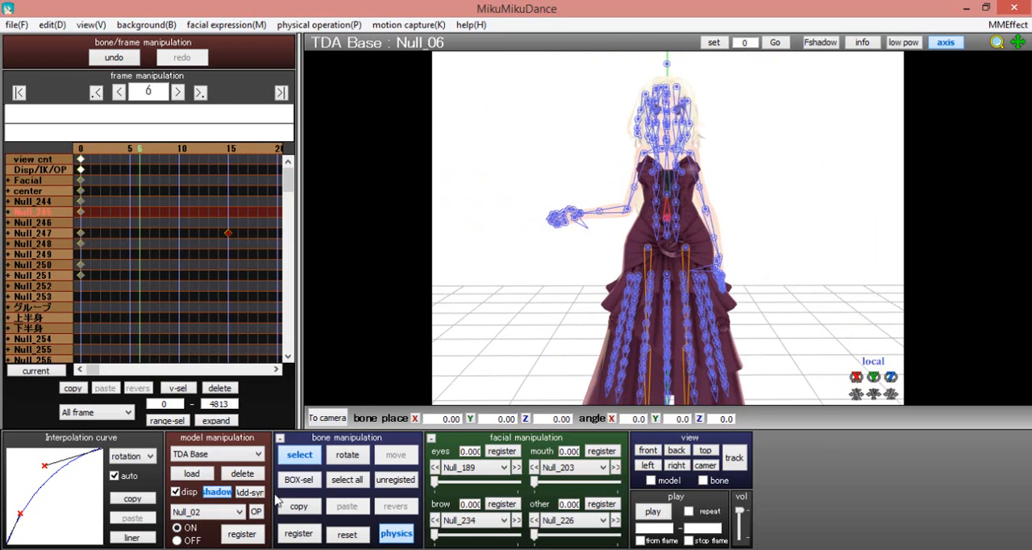
At frame 6, rotate the torso bone Null_06 to about Y -2.3, register the keyframe, and bow its interpolation curve upward
{"action": "left_click", "coordinate": [299, 455]}
{"action": "mouse_move", "coordinate": [874, 377]}
{"action": "left_mouse_down"}
{"action": "mouse_move", "coordinate": [874, 366]}
{"action": "mouse_move", "coordinate": [874, 382]}
{"action": "left_mouse_up"}
{"action": "left_click", "coordinate": [307, 532]}
{"action": "left_click_drag", "start_coordinate": [87, 465], "coordinate": [45, 470]}
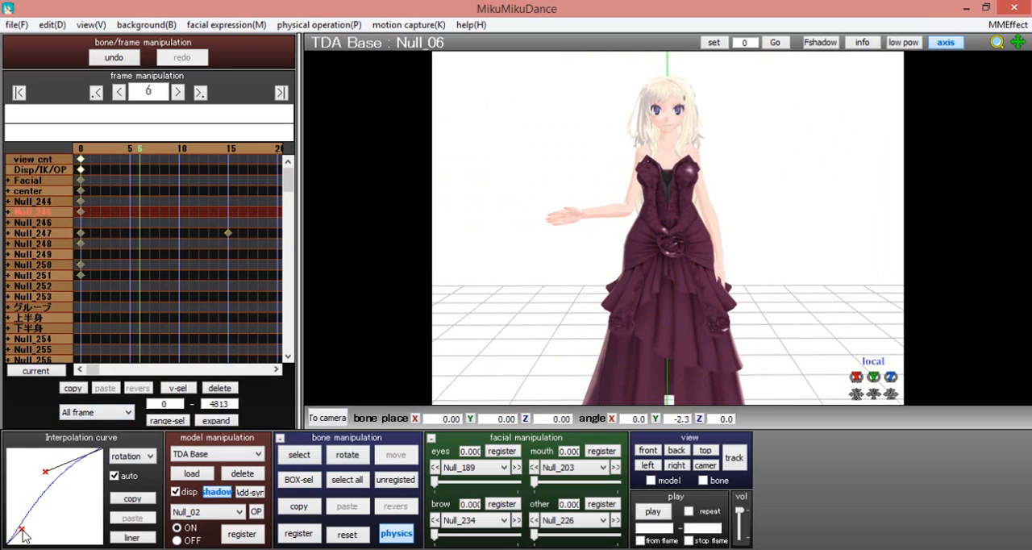
{"action": "left_click_drag", "start_coordinate": [21, 529], "coordinate": [14, 527]}
At frame 17, reset Null_06 to its unrotated pose, register it, and bow the interpolation curve upward
{"action": "scroll", "coordinate": [241, 326], "scroll_direction": "up", "scroll_amount": 13}
{"action": "scroll", "coordinate": [241, 327], "scroll_direction": "down", "scroll_amount": 17}
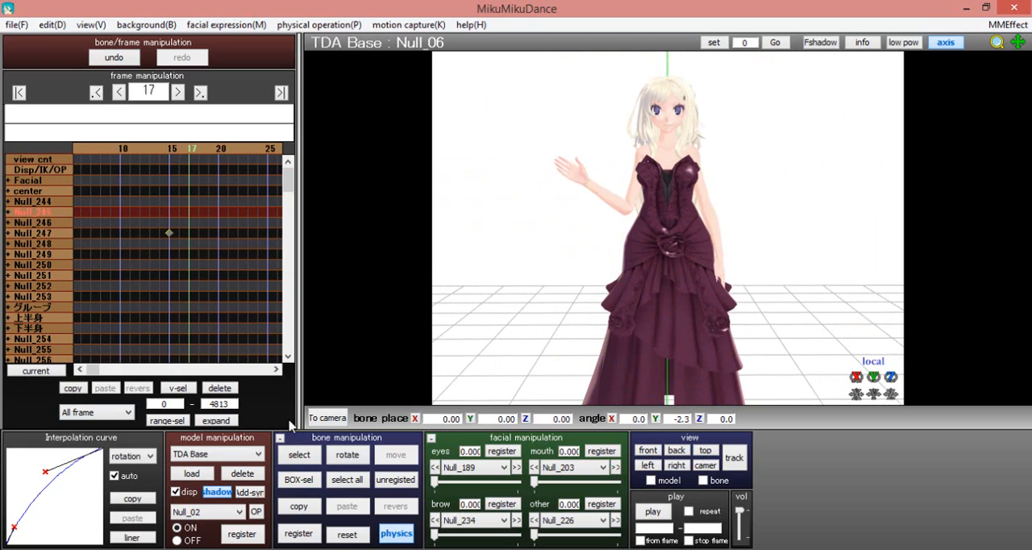
{"action": "left_click", "coordinate": [346, 533]}
{"action": "left_click", "coordinate": [311, 533]}
{"action": "left_click_drag", "start_coordinate": [87, 464], "coordinate": [40, 463]}
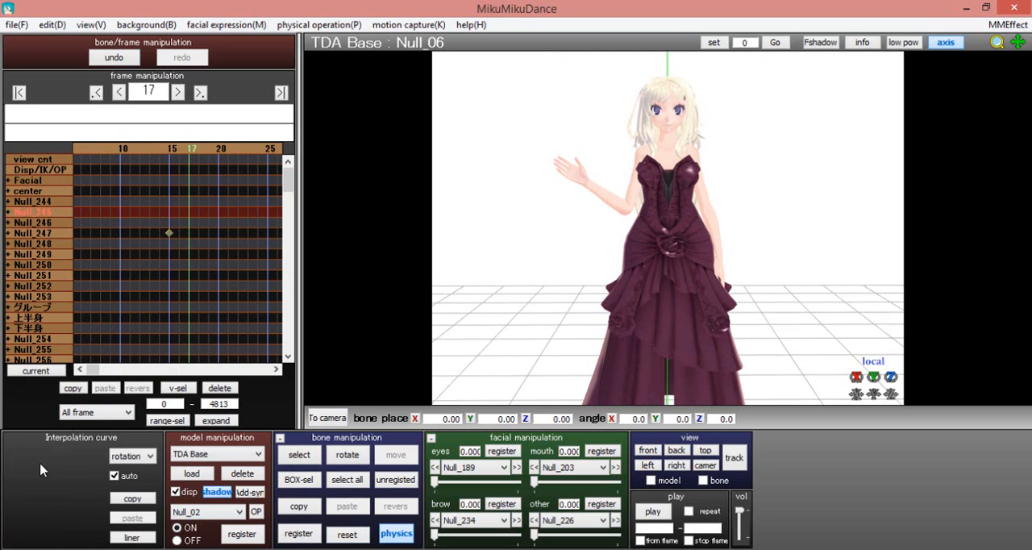
{"action": "left_click_drag", "start_coordinate": [22, 529], "coordinate": [19, 520]}
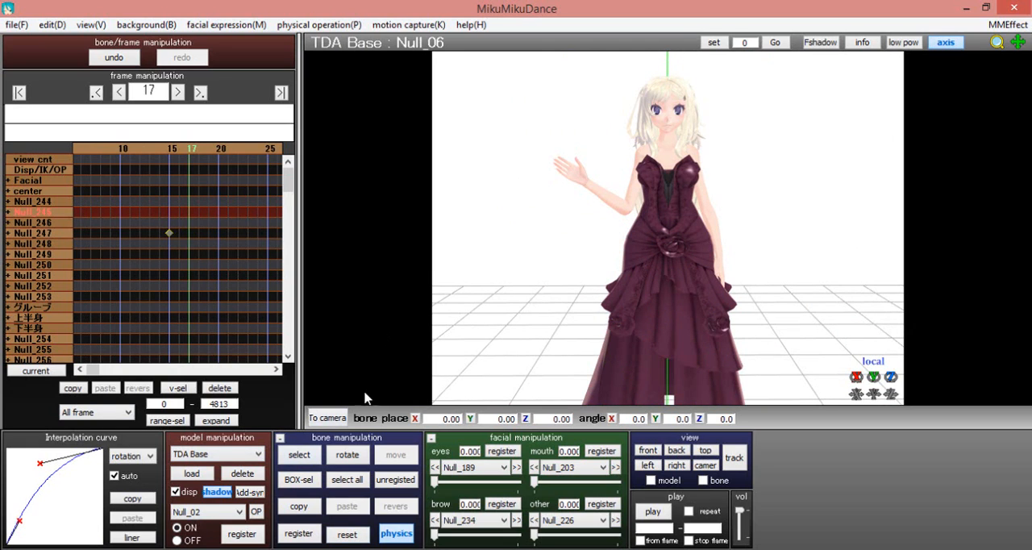
At frame 0, rotate the neck bone Null_09 to about X -13.8, Y 7.4 so the head tilts down, and register it
{"action": "left_click", "coordinate": [300, 453]}
{"action": "left_click", "coordinate": [667, 142]}
{"action": "left_click", "coordinate": [304, 454]}
{"action": "key", "text": "Left"}
{"action": "key", "text": "Left"}
{"action": "key", "text": "Left"}
{"action": "key", "text": "Left"}
{"action": "key", "text": "Left"}
{"action": "key", "text": "Left"}
{"action": "key", "text": "Left"}
{"action": "key", "text": "Left"}
{"action": "key", "text": "Left"}
{"action": "key", "text": "Left"}
{"action": "key", "text": "Left"}
{"action": "key", "text": "Left"}
{"action": "key", "text": "Left"}
{"action": "key", "text": "Left"}
{"action": "key", "text": "Left"}
{"action": "key", "text": "Left"}
{"action": "key", "text": "Left"}
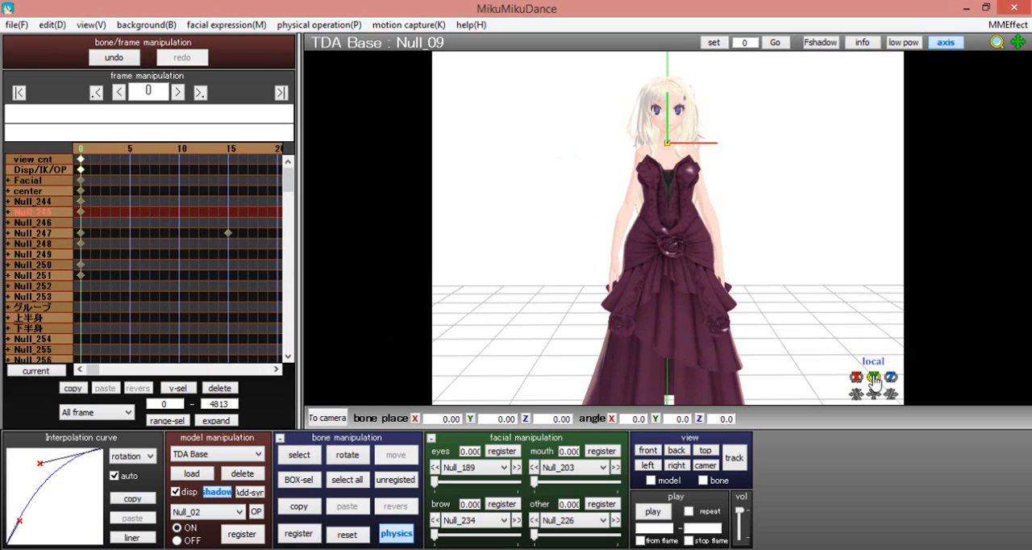
{"action": "left_click_drag", "start_coordinate": [872, 376], "coordinate": [856, 391]}
{"action": "left_click", "coordinate": [319, 25]}
{"action": "left_click", "coordinate": [330, 241]}
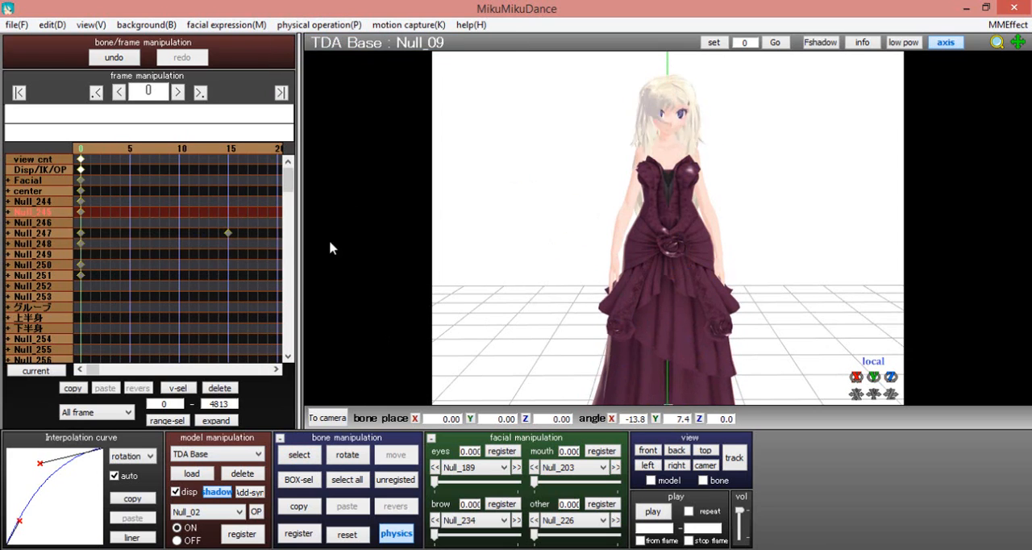
{"action": "left_click", "coordinate": [300, 534]}
Check the head tilt over the opening frames, return to frame 0, and close the eyes by setting the Null_189 morph to 1.000
{"action": "key", "text": "Right"}
{"action": "key", "text": "Right"}
{"action": "key", "text": "Right"}
{"action": "key", "text": "Right"}
{"action": "key", "text": "Right"}
{"action": "key", "text": "Right"}
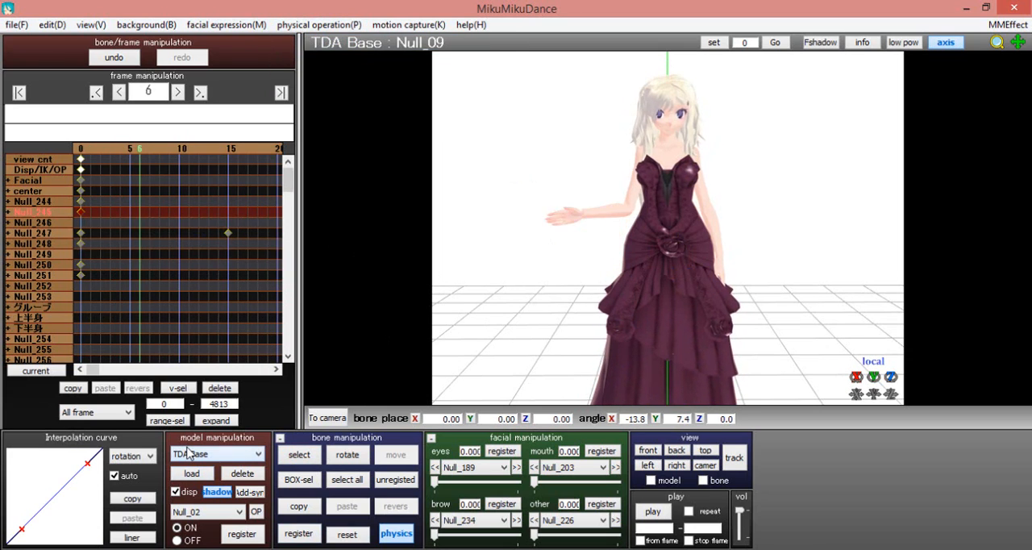
{"action": "key", "text": "Right"}
{"action": "key", "text": "Right"}
{"action": "key", "text": "Right"}
{"action": "key", "text": "Right"}
{"action": "key", "text": "Right"}
{"action": "key", "text": "Left"}
{"action": "key", "text": "Left"}
{"action": "key", "text": "Left"}
{"action": "key", "text": "Left"}
{"action": "key", "text": "Left"}
{"action": "key", "text": "Left"}
{"action": "key", "text": "Left"}
{"action": "key", "text": "Left"}
{"action": "key", "text": "Left"}
{"action": "key", "text": "Left"}
{"action": "key", "text": "Left"}
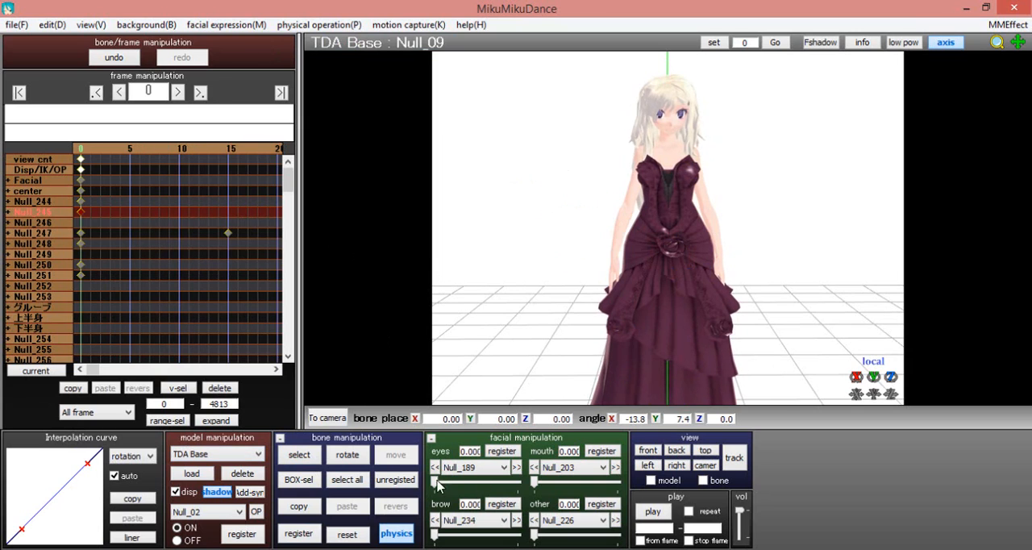
{"action": "left_click_drag", "start_coordinate": [440, 485], "coordinate": [516, 481]}
At frame 19, reset the neck bone Null_09, register the keyframe, and bow its interpolation curve upward
{"action": "key", "text": "Right"}
{"action": "key", "text": "Right"}
{"action": "key", "text": "Right"}
{"action": "key", "text": "Right"}
{"action": "key", "text": "Right"}
{"action": "key", "text": "Right"}
{"action": "key", "text": "Right"}
{"action": "key", "text": "Right"}
{"action": "key", "text": "Right"}
{"action": "key", "text": "Right"}
{"action": "key", "text": "Right"}
{"action": "key", "text": "Right"}
{"action": "key", "text": "Right"}
{"action": "key", "text": "Right"}
{"action": "key", "text": "Right"}
{"action": "key", "text": "Right"}
{"action": "key", "text": "Right"}
{"action": "key", "text": "Right"}
{"action": "key", "text": "Right"}
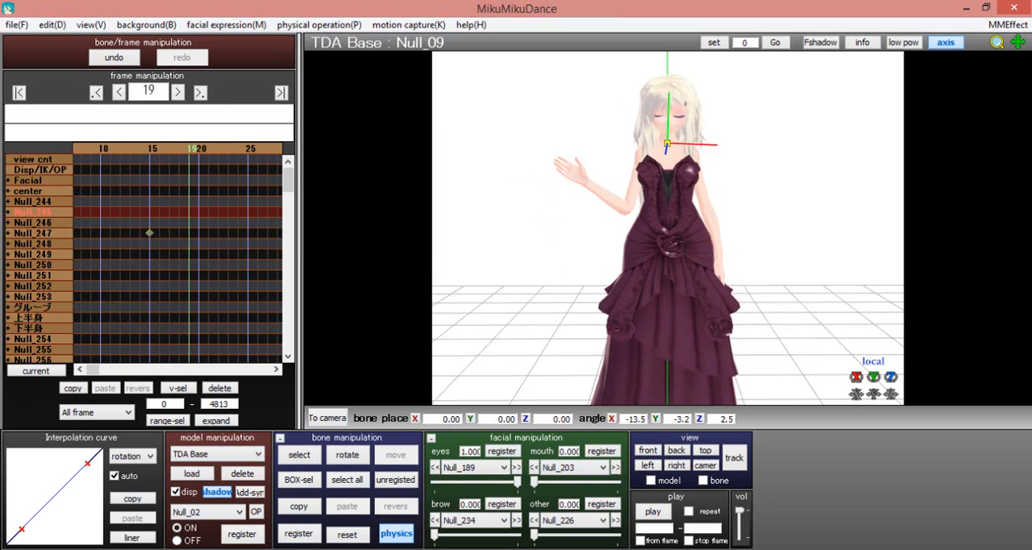
{"action": "left_click", "coordinate": [347, 535]}
{"action": "left_click", "coordinate": [298, 533]}
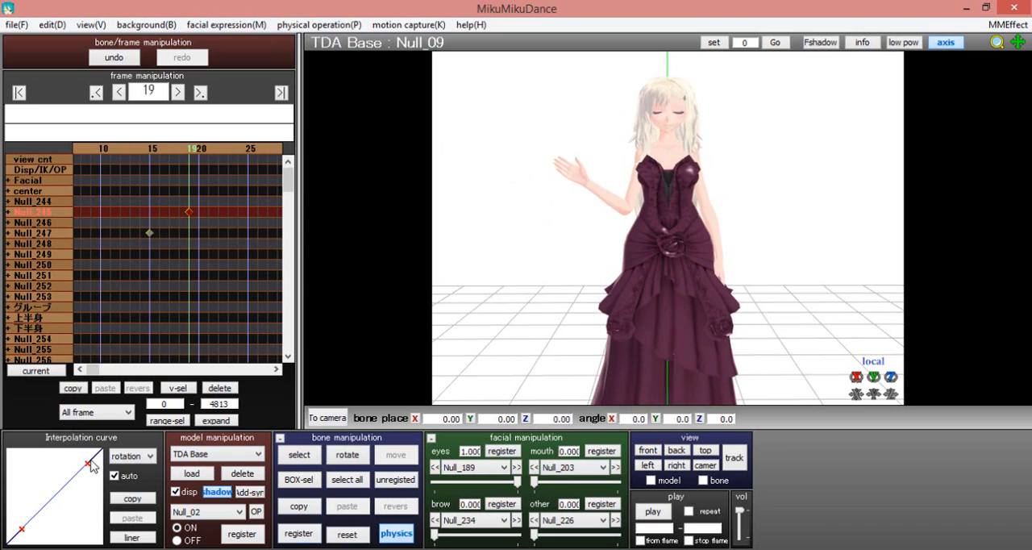
{"action": "left_click_drag", "start_coordinate": [88, 463], "coordinate": [32, 480]}
{"action": "left_click_drag", "start_coordinate": [21, 528], "coordinate": [19, 519]}
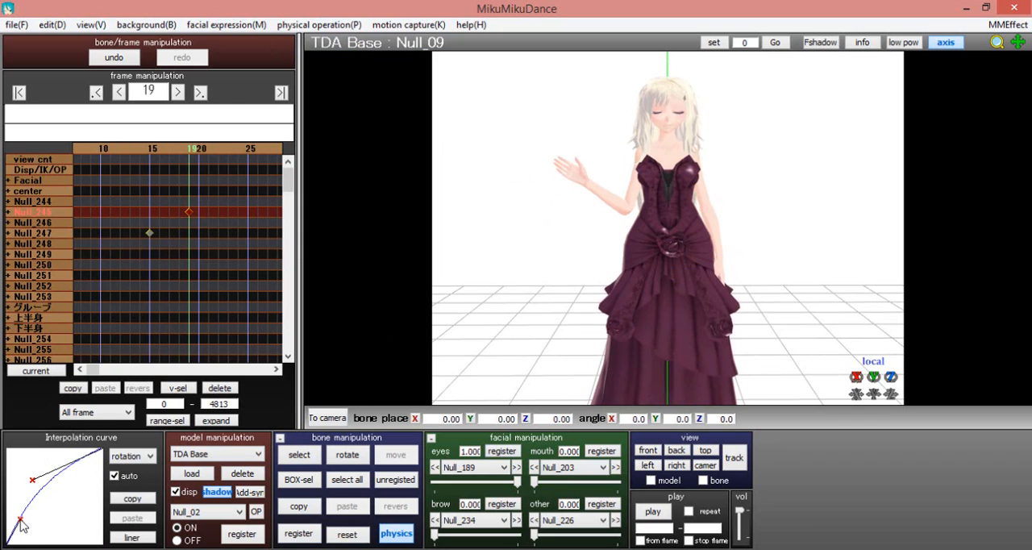
Register the closed-eyes Null_189 morph at frame 13
{"action": "key", "text": "Right"}
{"action": "key", "text": "Right"}
{"action": "key", "text": "Right"}
{"action": "key", "text": "Right"}
{"action": "key", "text": "Right"}
{"action": "key", "text": "Right"}
{"action": "key", "text": "Right"}
{"action": "key", "text": "Right"}
{"action": "key", "text": "Left"}
{"action": "key", "text": "Left"}
{"action": "left_click", "coordinate": [498, 453]}
At frame 16, open the eyes by lowering the Null_189 morph to 0
{"action": "key", "text": "Right"}
{"action": "key", "text": "Right"}
{"action": "key", "text": "Right"}
{"action": "left_click_drag", "start_coordinate": [516, 482], "coordinate": [429, 495]}
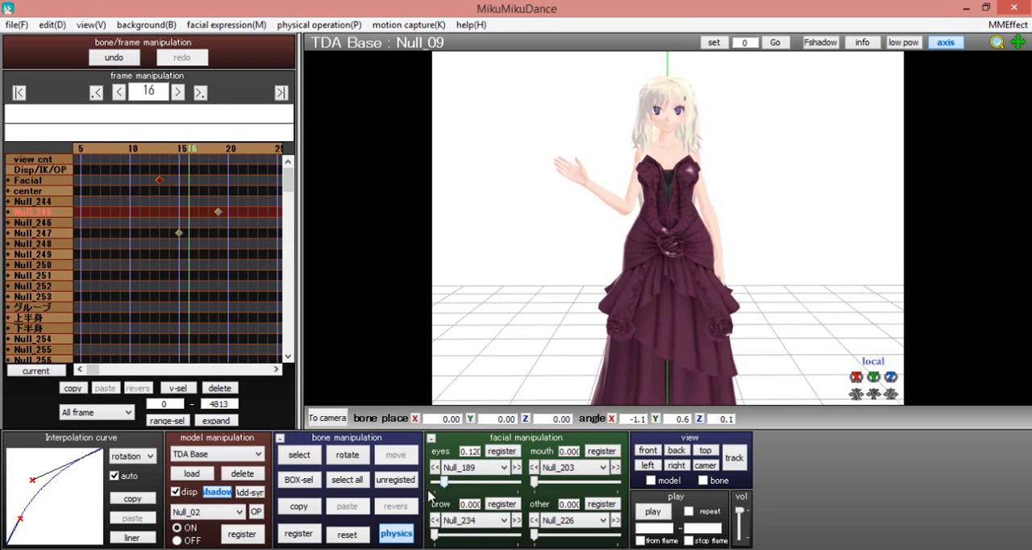
Step through the frames from 1 to 24 to check the eye opening, head lift and arm raise together
{"action": "key", "text": "Right"}
{"action": "key", "text": "Right"}
{"action": "key", "text": "Right"}
{"action": "key", "text": "Right"}
{"action": "key", "text": "Right"}
{"action": "key", "text": "Left"}
{"action": "key", "text": "Left"}
{"action": "key", "text": "Left"}
{"action": "key", "text": "Left"}
{"action": "key", "text": "Left"}
{"action": "key", "text": "Left"}
{"action": "key", "text": "Left"}
{"action": "key", "text": "Left"}
{"action": "key", "text": "Left"}
{"action": "key", "text": "Left"}
{"action": "key", "text": "Left"}
{"action": "key", "text": "Left"}
{"action": "key", "text": "Left"}
{"action": "key", "text": "Left"}
{"action": "key", "text": "Left"}
{"action": "key", "text": "Left"}
{"action": "key", "text": "Left"}
{"action": "key", "text": "Left"}
{"action": "key", "text": "Left"}
{"action": "key", "text": "Left"}
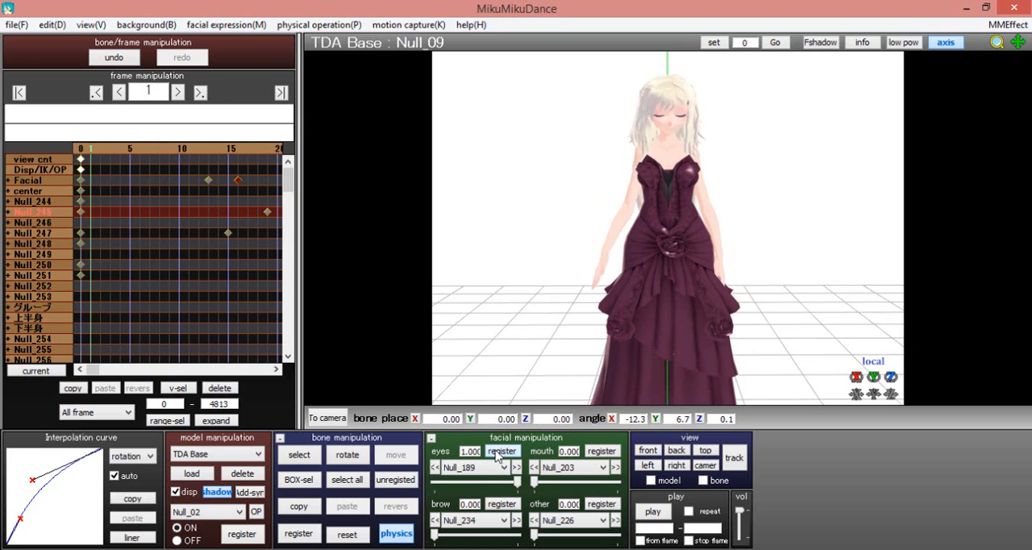
{"action": "key", "text": "Right"}
{"action": "key", "text": "Right"}
{"action": "key", "text": "Right"}
{"action": "key", "text": "Right"}
{"action": "key", "text": "Right"}
{"action": "key", "text": "Right"}
{"action": "key", "text": "Right"}
{"action": "key", "text": "Right"}
{"action": "key", "text": "Right"}
{"action": "key", "text": "Right"}
{"action": "key", "text": "Right"}
{"action": "key", "text": "Right"}
{"action": "key", "text": "Right"}
{"action": "key", "text": "Right"}
{"action": "key", "text": "Right"}
{"action": "key", "text": "Right"}
{"action": "key", "text": "Right"}
{"action": "key", "text": "Right"}
{"action": "key", "text": "Right"}
{"action": "key", "text": "Right"}
At frame 36, rotate the raised arm's elbow bone Null_19 to about X -13.1, Y 103.0, Z 125.3, register it, and ease its curve
{"action": "left_click", "coordinate": [299, 454]}
{"action": "left_click", "coordinate": [625, 209]}
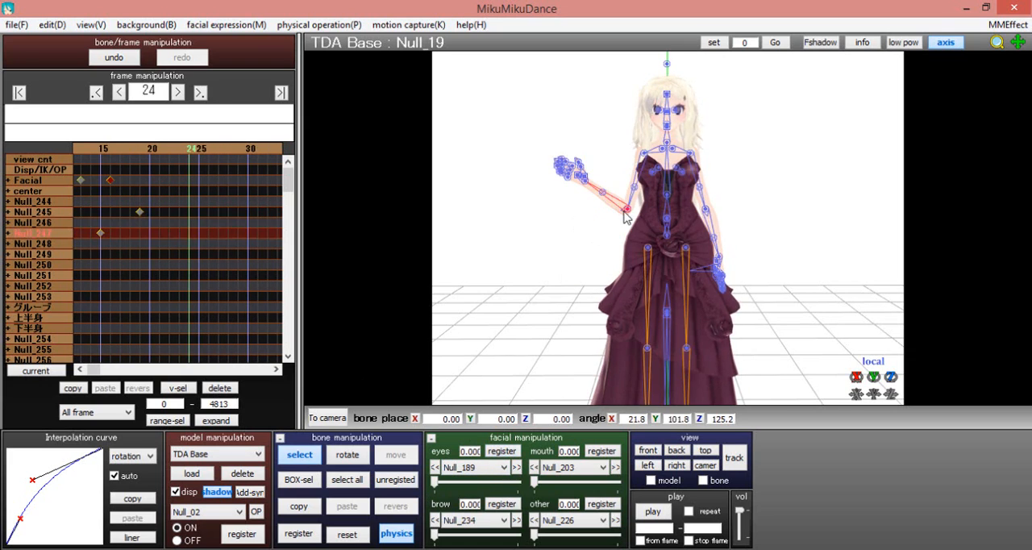
{"action": "left_click", "coordinate": [298, 533]}
{"action": "key", "text": "Right"}
{"action": "key", "text": "Right"}
{"action": "key", "text": "Right"}
{"action": "key", "text": "Right"}
{"action": "key", "text": "Right"}
{"action": "key", "text": "Right"}
{"action": "key", "text": "Right"}
{"action": "key", "text": "Right"}
{"action": "key", "text": "Right"}
{"action": "key", "text": "Right"}
{"action": "key", "text": "Right"}
{"action": "key", "text": "Right"}
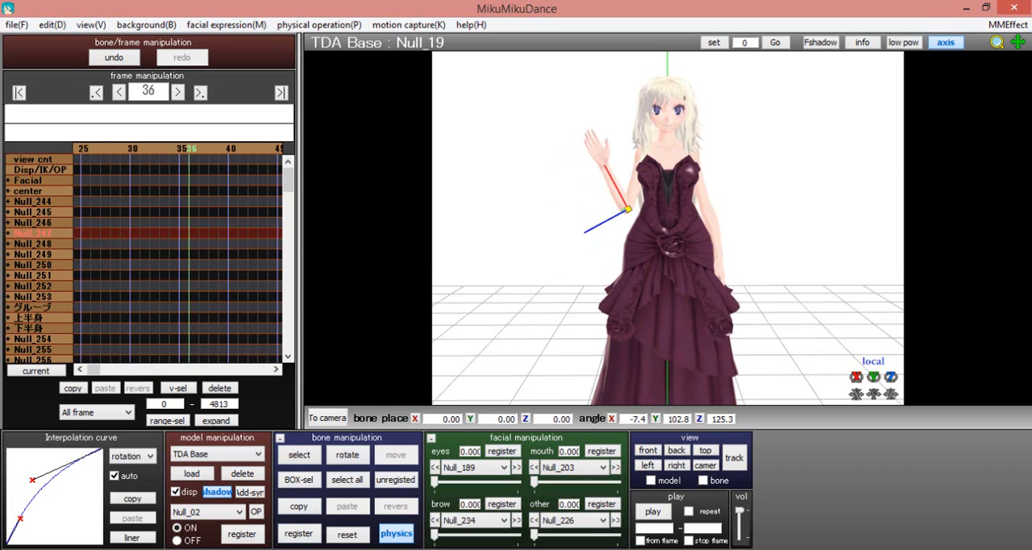
{"action": "left_click", "coordinate": [298, 533]}
{"action": "left_click_drag", "start_coordinate": [88, 463], "coordinate": [59, 468]}
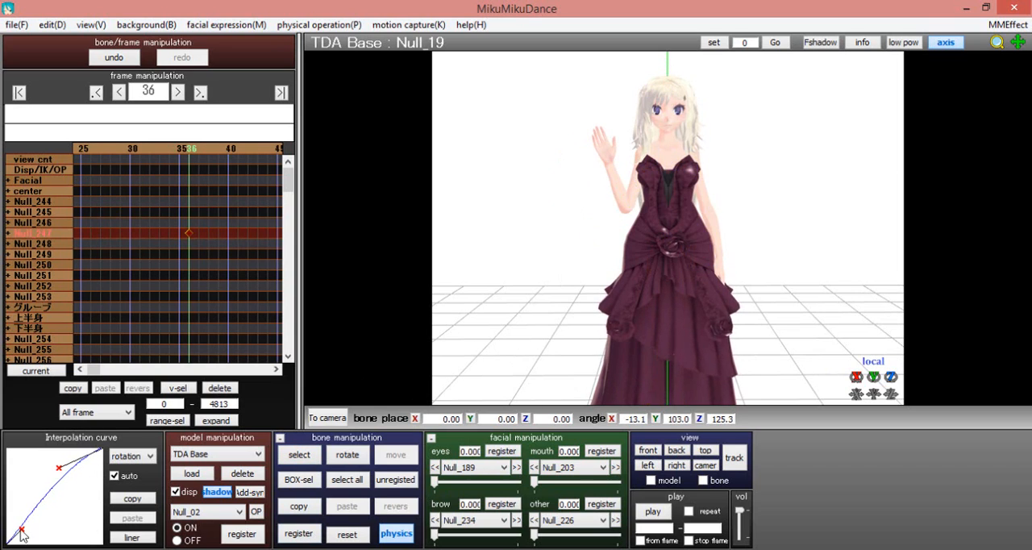
{"action": "left_click_drag", "start_coordinate": [22, 528], "coordinate": [17, 521]}
Step back and forth between about frames 23 and 36 to check the forearm movement
{"action": "key", "text": "Left"}
{"action": "key", "text": "Left"}
{"action": "key", "text": "Left"}
{"action": "key", "text": "Left"}
{"action": "key", "text": "Left"}
{"action": "key", "text": "Left"}
{"action": "key", "text": "Left"}
{"action": "key", "text": "Left"}
{"action": "key", "text": "Left"}
{"action": "key", "text": "Left"}
{"action": "key", "text": "Left"}
{"action": "key", "text": "Left"}
{"action": "key", "text": "Left"}
{"action": "key", "text": "Left"}
{"action": "key", "text": "Left"}
{"action": "key", "text": "Left"}
{"action": "key", "text": "Left"}
{"action": "key", "text": "Left"}
{"action": "key", "text": "Left"}
{"action": "key", "text": "Left"}
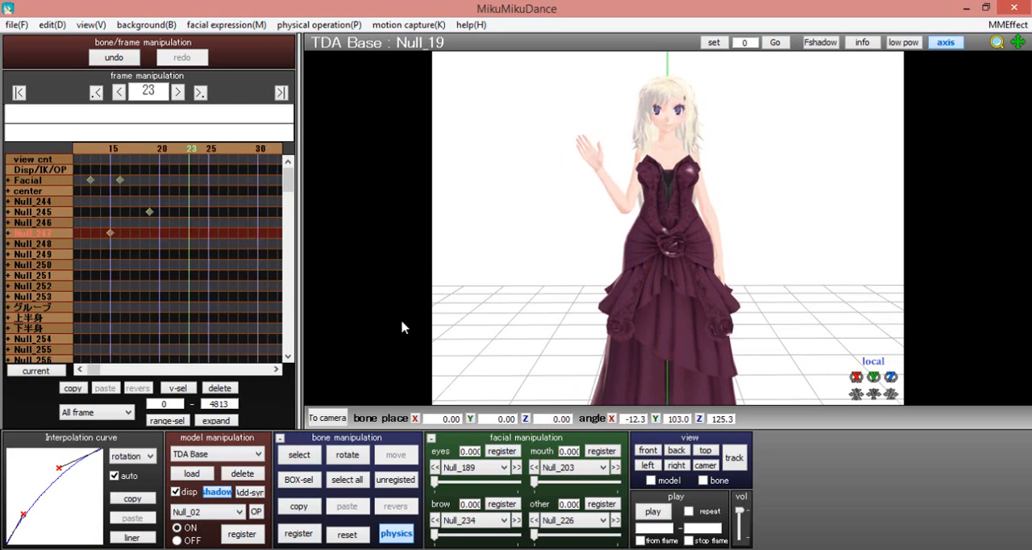
{"action": "key", "text": "Right"}
{"action": "key", "text": "Right"}
{"action": "key", "text": "Right"}
{"action": "key", "text": "Right"}
{"action": "key", "text": "Right"}
{"action": "key", "text": "Right"}
{"action": "key", "text": "Right"}
{"action": "key", "text": "Right"}
{"action": "key", "text": "Right"}
{"action": "key", "text": "Right"}
{"action": "key", "text": "Right"}
{"action": "key", "text": "Right"}
{"action": "key", "text": "Right"}
{"action": "key", "text": "Right"}
{"action": "key", "text": "Right"}
{"action": "key", "text": "Right"}
{"action": "key", "text": "Right"}
{"action": "key", "text": "Right"}
{"action": "key", "text": "Right"}
{"action": "key", "text": "Right"}
{"action": "key", "text": "Left"}
{"action": "key", "text": "Left"}
{"action": "key", "text": "Left"}
{"action": "key", "text": "Left"}
{"action": "key", "text": "Left"}
Select the torso bone Null_06, step back to the end of its first turn after frame 14, and register its pose there
{"action": "key", "text": "Left"}
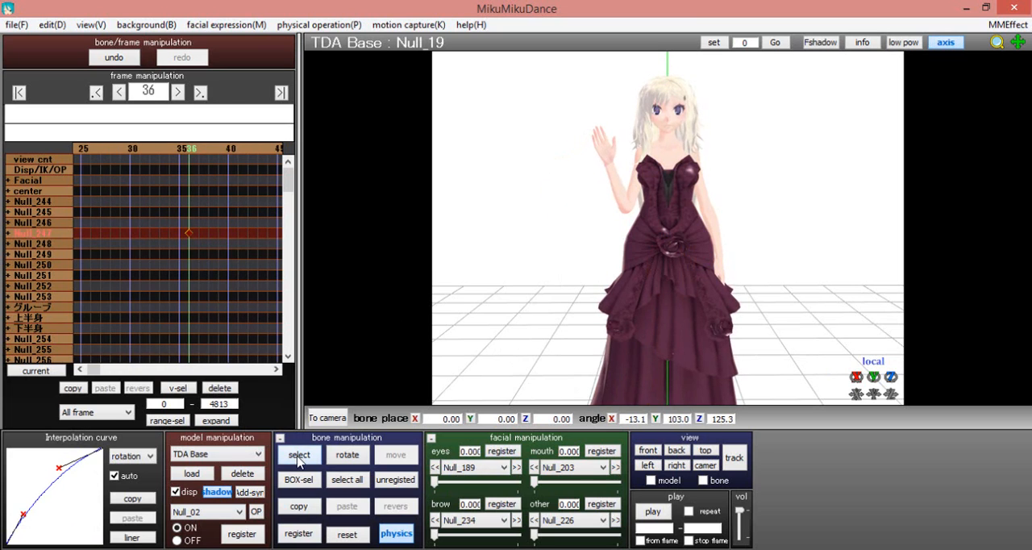
{"action": "left_click", "coordinate": [301, 456]}
{"action": "left_click", "coordinate": [666, 219]}
{"action": "key", "text": "Left"}
{"action": "key", "text": "Left"}
{"action": "key", "text": "Left"}
{"action": "key", "text": "Left"}
{"action": "key", "text": "Left"}
{"action": "key", "text": "Left"}
{"action": "key", "text": "Left"}
{"action": "key", "text": "Left"}
{"action": "key", "text": "Left"}
{"action": "key", "text": "Left"}
{"action": "key", "text": "Left"}
{"action": "key", "text": "Left"}
{"action": "key", "text": "Left"}
{"action": "key", "text": "Left"}
{"action": "key", "text": "Left"}
{"action": "key", "text": "Left"}
{"action": "key", "text": "Left"}
{"action": "key", "text": "Left"}
{"action": "key", "text": "Left"}
{"action": "key", "text": "Left"}
{"action": "key", "text": "Left"}
{"action": "key", "text": "Left"}
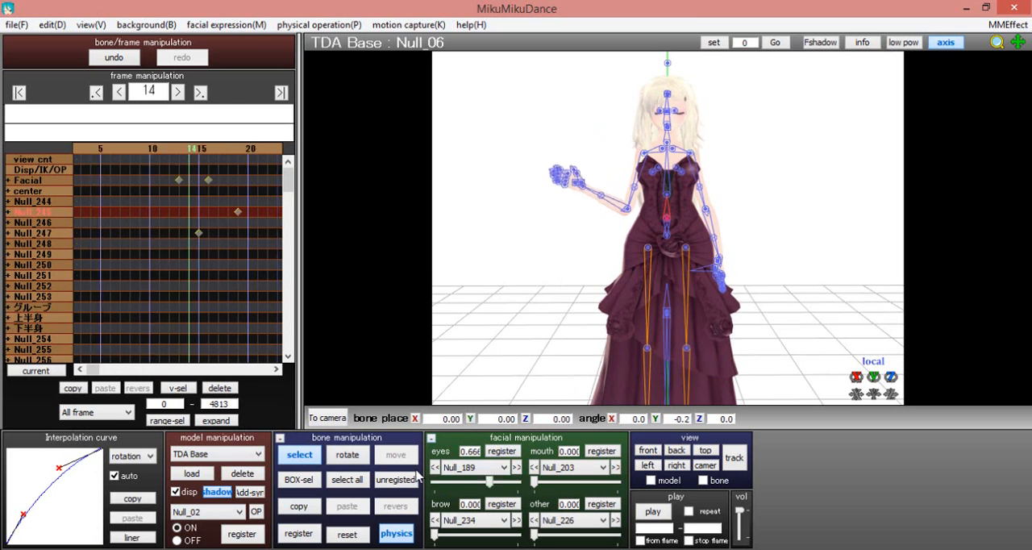
{"action": "key", "text": "Right"}
{"action": "key", "text": "Right"}
{"action": "key", "text": "Right"}
{"action": "key", "text": "Right"}
{"action": "key", "text": "Right"}
{"action": "key", "text": "Right"}
{"action": "key", "text": "Right"}
{"action": "key", "text": "Right"}
{"action": "left_click", "coordinate": [308, 533]}
At frame 27, rotate the torso bone Null_06 to about X 2.3, register it, and slightly bow its interpolation curve
{"action": "key", "text": "Right"}
{"action": "key", "text": "Right"}
{"action": "key", "text": "Right"}
{"action": "key", "text": "Right"}
{"action": "key", "text": "Right"}
{"action": "left_click_drag", "start_coordinate": [855, 377], "coordinate": [835, 381]}
{"action": "left_click_drag", "start_coordinate": [86, 463], "coordinate": [71, 463]}
{"action": "left_click_drag", "start_coordinate": [22, 529], "coordinate": [22, 522]}
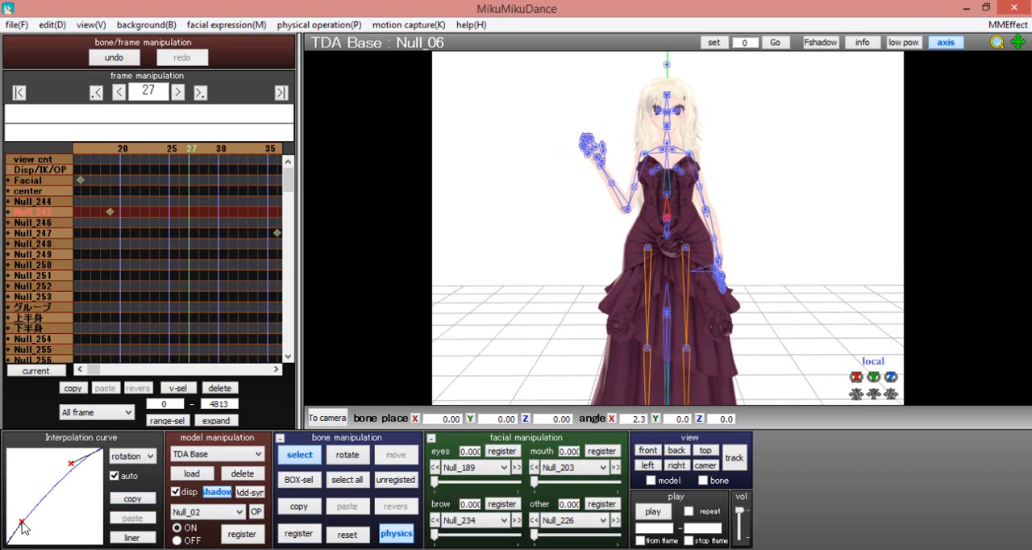
At frame 40, reset Null_06 to its unrotated pose, register it, and slightly bow its interpolation curve upward
{"action": "key", "text": "Right"}
{"action": "key", "text": "Right"}
{"action": "key", "text": "Right"}
{"action": "key", "text": "Right"}
{"action": "key", "text": "Right"}
{"action": "key", "text": "Right"}
{"action": "key", "text": "Right"}
{"action": "key", "text": "Right"}
{"action": "key", "text": "Right"}
{"action": "key", "text": "Right"}
{"action": "key", "text": "Right"}
{"action": "key", "text": "Right"}
{"action": "key", "text": "Right"}
{"action": "left_click", "coordinate": [340, 534]}
{"action": "left_click", "coordinate": [312, 533]}
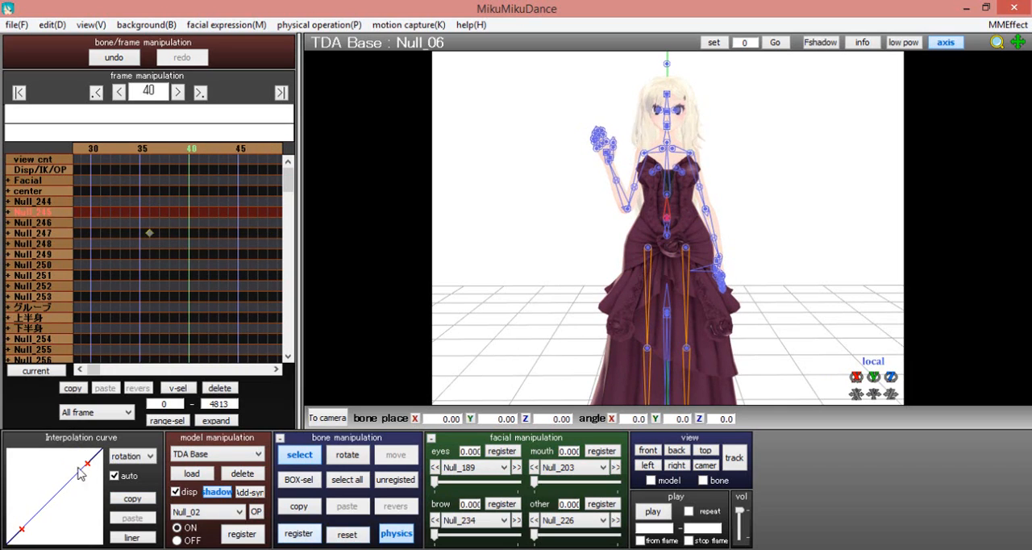
{"action": "left_click_drag", "start_coordinate": [87, 464], "coordinate": [71, 467]}
{"action": "left_click_drag", "start_coordinate": [22, 529], "coordinate": [22, 517]}
Play the whole animation from the start to review the combined motion, and stop it
{"action": "key", "text": "Left"}
{"action": "key", "text": "Left"}
{"action": "key", "text": "Left"}
{"action": "key", "text": "Left"}
{"action": "key", "text": "Left"}
{"action": "key", "text": "Left"}
{"action": "key", "text": "Left"}
{"action": "key", "text": "Left"}
{"action": "key", "text": "Left"}
{"action": "key", "text": "Left"}
{"action": "key", "text": "Left"}
{"action": "key", "text": "Left"}
{"action": "key", "text": "Left"}
{"action": "key", "text": "Left"}
{"action": "key", "text": "Left"}
{"action": "key", "text": "Left"}
{"action": "key", "text": "Left"}
{"action": "key", "text": "Left"}
{"action": "key", "text": "Left"}
{"action": "key", "text": "Left"}
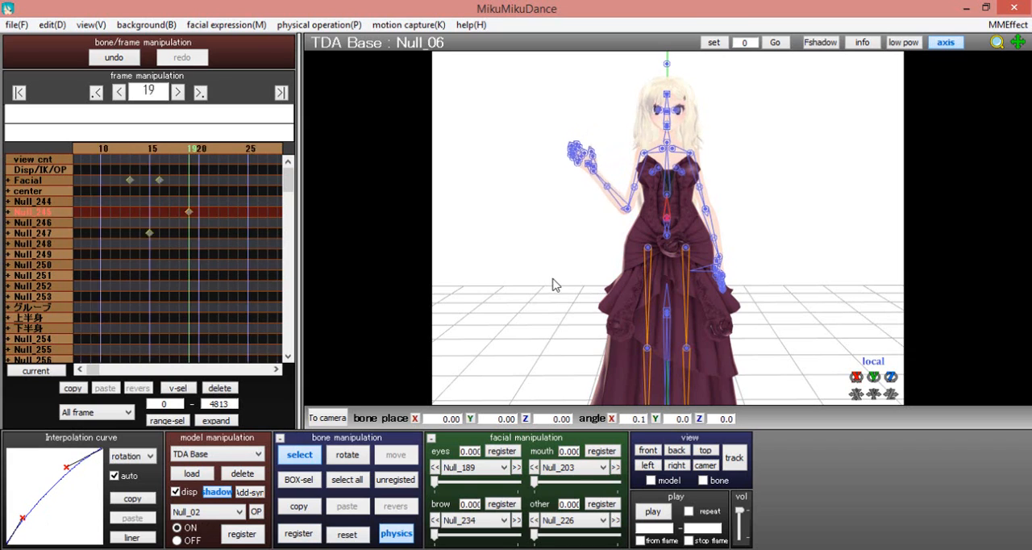
{"action": "left_click", "coordinate": [649, 511]}
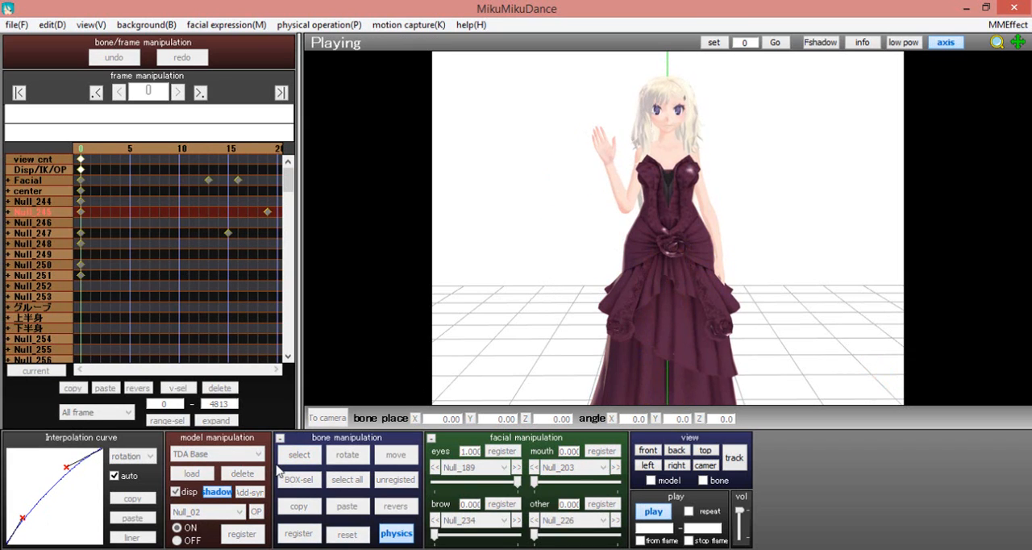
{"action": "left_click", "coordinate": [652, 511]}
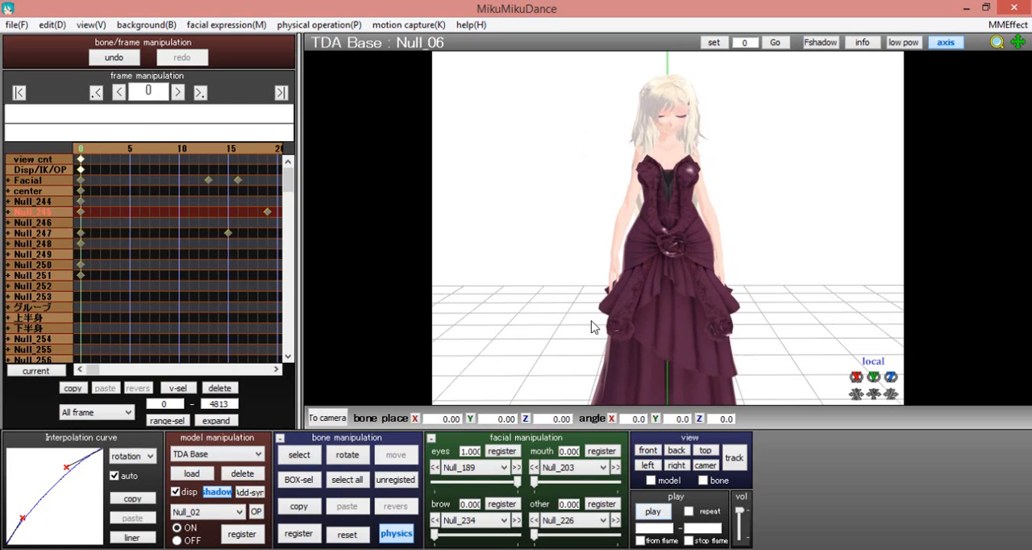
Register the waist bone Null_08 at the start, rotate it to about Y -6.9 at frame 9, and bow that keyframe's interpolation curve
{"action": "left_click", "coordinate": [300, 462]}
{"action": "left_click", "coordinate": [668, 223]}
{"action": "key", "text": "Right"}
{"action": "key", "text": "Right"}
{"action": "key", "text": "Right"}
{"action": "key", "text": "Right"}
{"action": "key", "text": "Right"}
{"action": "key", "text": "Right"}
{"action": "key", "text": "Right"}
{"action": "key", "text": "Right"}
{"action": "key", "text": "Right"}
{"action": "key", "text": "Right"}
{"action": "key", "text": "Right"}
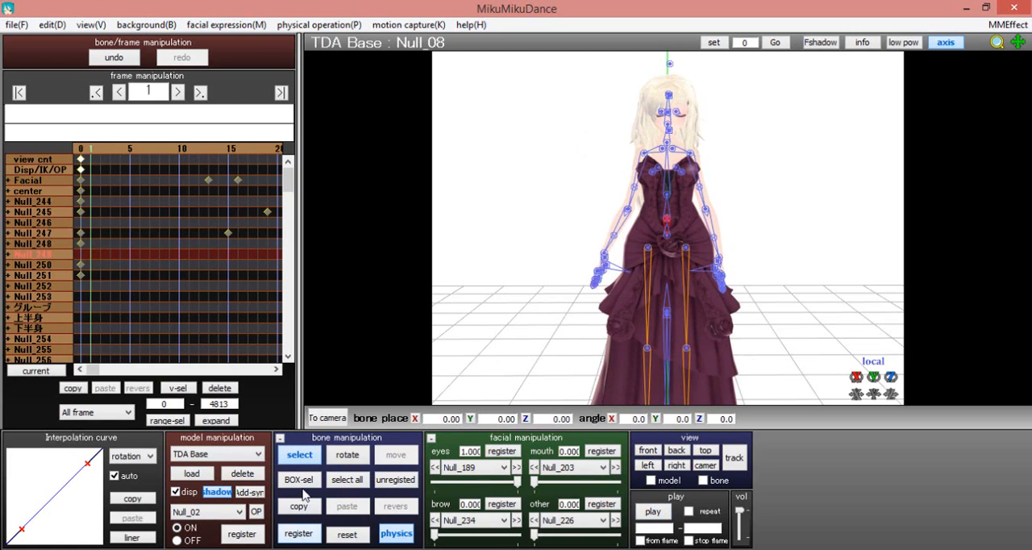
{"action": "key", "text": "Left"}
{"action": "key", "text": "Left"}
{"action": "left_click", "coordinate": [303, 460]}
{"action": "left_click_drag", "start_coordinate": [873, 378], "coordinate": [866, 376]}
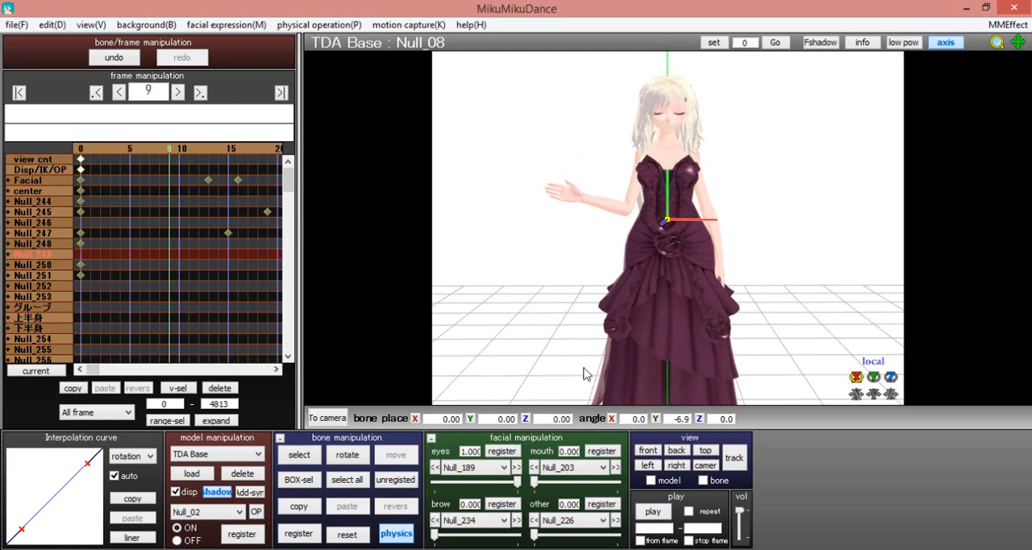
{"action": "left_click", "coordinate": [53, 469]}
At frame 16, reset the waist bone Null_08, shape its interpolation curve upward, and step on to frame 23
{"action": "key", "text": "Right"}
{"action": "key", "text": "Right"}
{"action": "key", "text": "Right"}
{"action": "key", "text": "Right"}
{"action": "key", "text": "Right"}
{"action": "key", "text": "Right"}
{"action": "key", "text": "Right"}
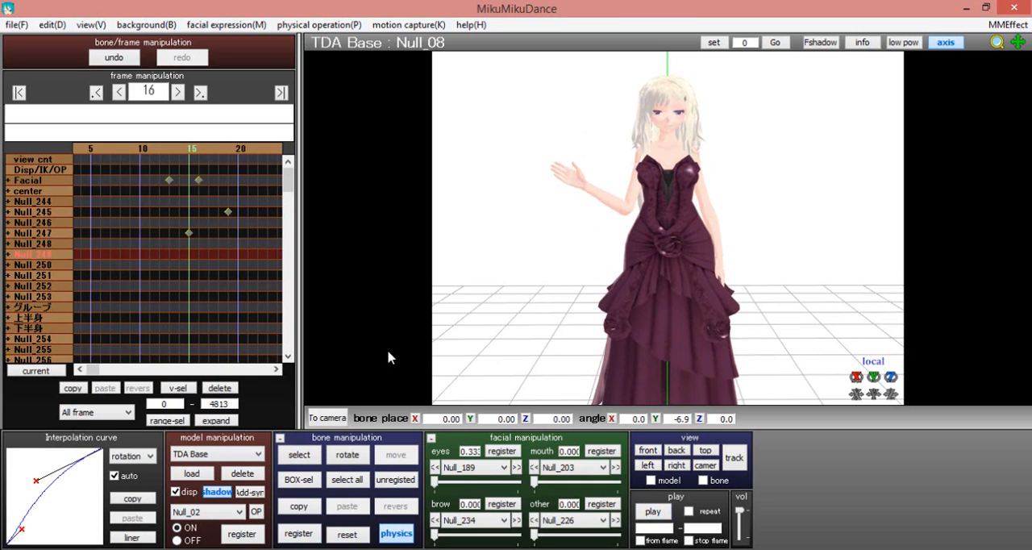
{"action": "left_click", "coordinate": [347, 534]}
{"action": "mouse_move", "coordinate": [37, 480]}
{"action": "left_mouse_down"}
{"action": "mouse_move", "coordinate": [90, 469]}
{"action": "mouse_move", "coordinate": [40, 475]}
{"action": "left_mouse_up"}
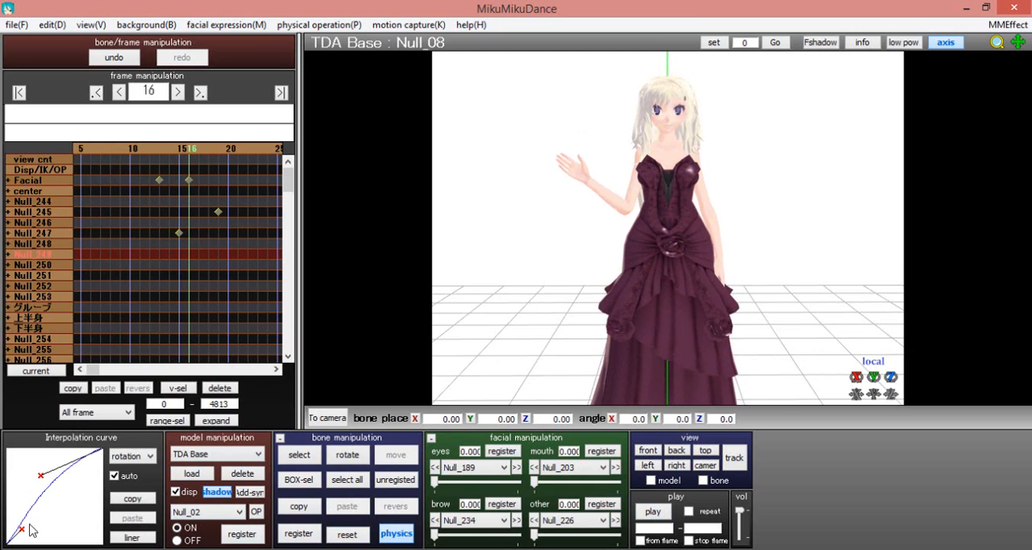
{"action": "key", "text": "Right"}
{"action": "key", "text": "Right"}
{"action": "key", "text": "Right"}
{"action": "key", "text": "Right"}
{"action": "key", "text": "Right"}
{"action": "key", "text": "Right"}
{"action": "key", "text": "Right"}
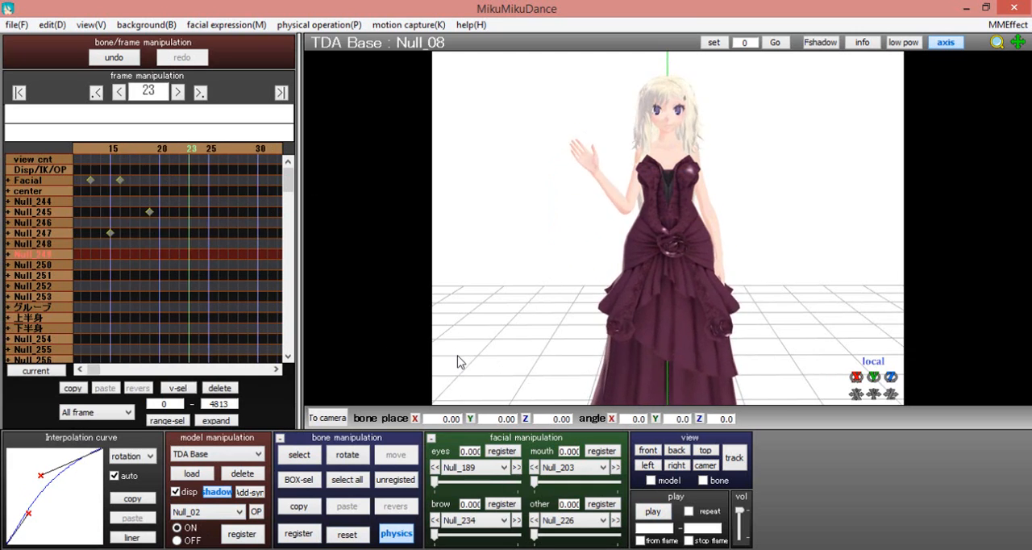
At frame 36, rotate the raised hand's wrist bone Null_23 to about X 18.5, Y 16.6, Z -6.3, register it, and bow its curve
{"action": "left_click", "coordinate": [310, 456]}
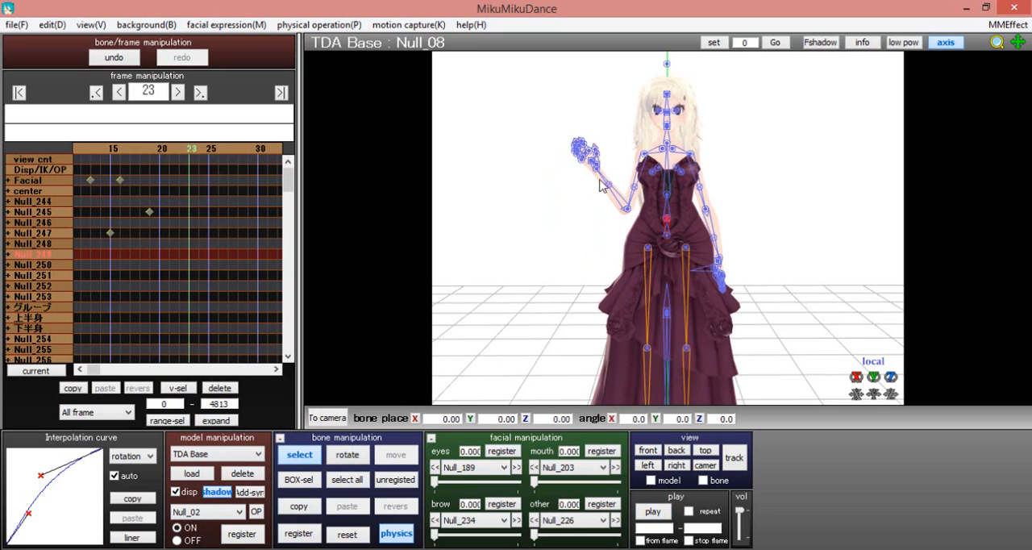
{"action": "left_click", "coordinate": [588, 174]}
{"action": "key", "text": "Left"}
{"action": "key", "text": "Left"}
{"action": "key", "text": "Left"}
{"action": "key", "text": "Right"}
{"action": "key", "text": "Right"}
{"action": "key", "text": "Right"}
{"action": "key", "text": "Right"}
{"action": "key", "text": "Right"}
{"action": "key", "text": "Right"}
{"action": "key", "text": "Right"}
{"action": "key", "text": "Right"}
{"action": "key", "text": "Right"}
{"action": "key", "text": "Right"}
{"action": "key", "text": "Right"}
{"action": "key", "text": "Right"}
{"action": "key", "text": "Right"}
{"action": "key", "text": "Right"}
{"action": "key", "text": "Right"}
{"action": "key", "text": "Right"}
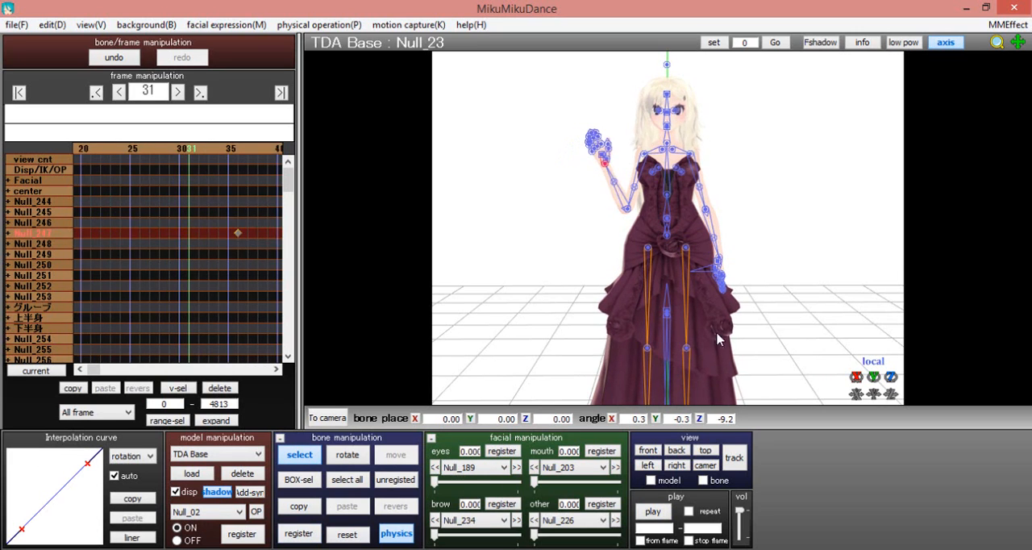
{"action": "left_click_drag", "start_coordinate": [854, 376], "coordinate": [851, 386]}
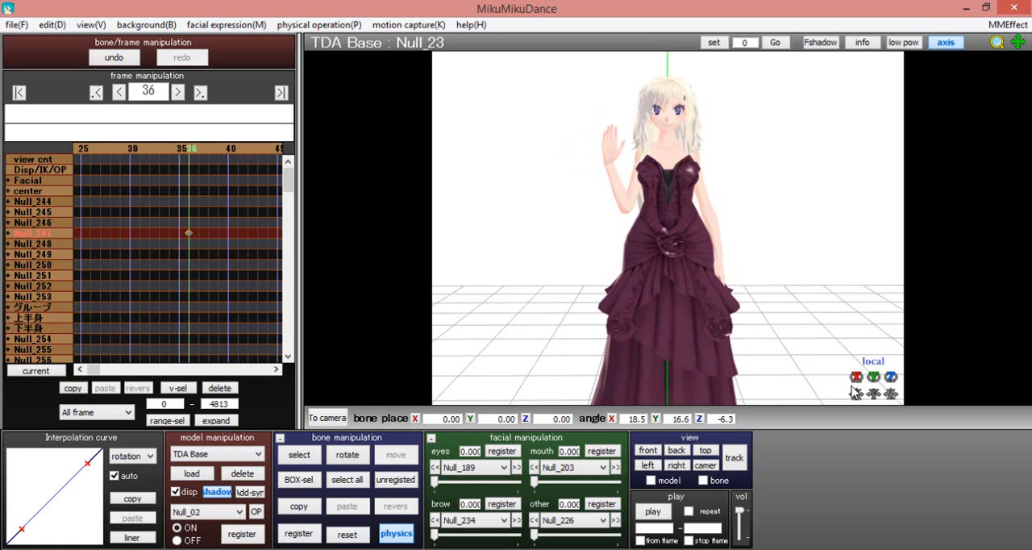
{"action": "left_click_drag", "start_coordinate": [87, 465], "coordinate": [49, 471]}
{"action": "left_click_drag", "start_coordinate": [21, 529], "coordinate": [25, 512]}
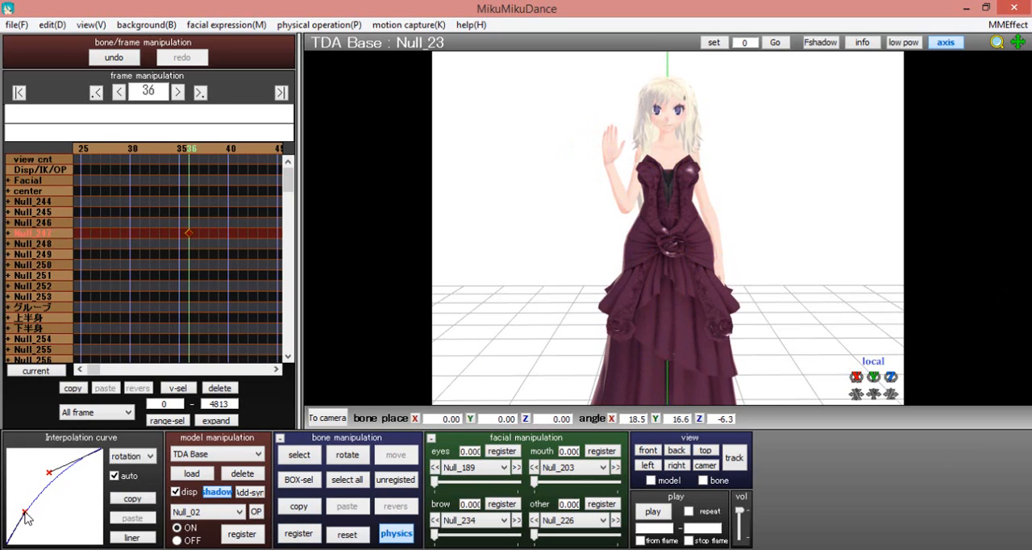
At frame 49, rotate the wrist bone Null_23 to about X -15.9, Y -15.0, Z -7.1 and register the keyframe
{"action": "key", "text": "Right"}
{"action": "key", "text": "Right"}
{"action": "key", "text": "Right"}
{"action": "key", "text": "Right"}
{"action": "key", "text": "Right"}
{"action": "key", "text": "Right"}
{"action": "key", "text": "Right"}
{"action": "key", "text": "Right"}
{"action": "key", "text": "Right"}
{"action": "key", "text": "Right"}
{"action": "key", "text": "Right"}
{"action": "key", "text": "Right"}
{"action": "key", "text": "Right"}
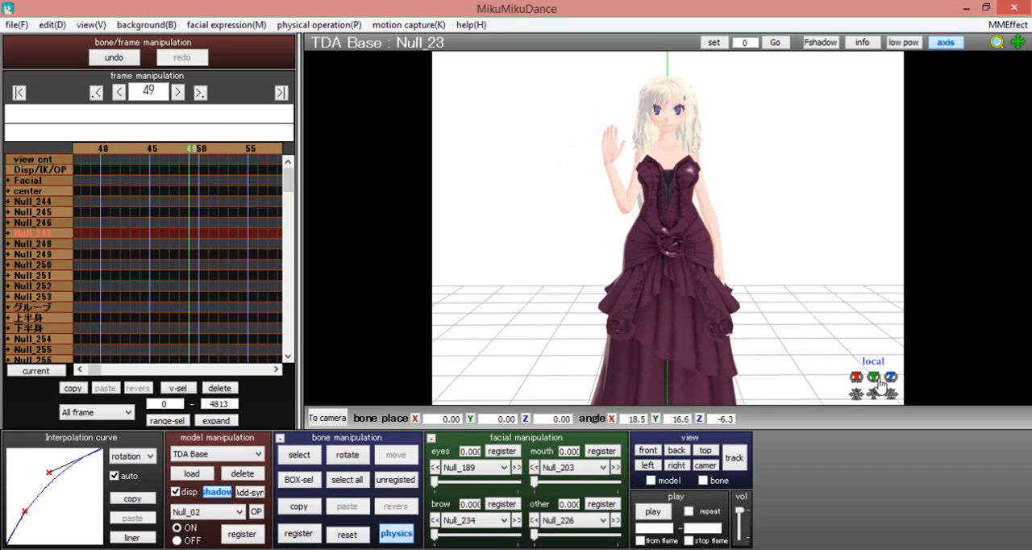
{"action": "left_click_drag", "start_coordinate": [855, 376], "coordinate": [855, 368]}
{"action": "left_click", "coordinate": [288, 525]}
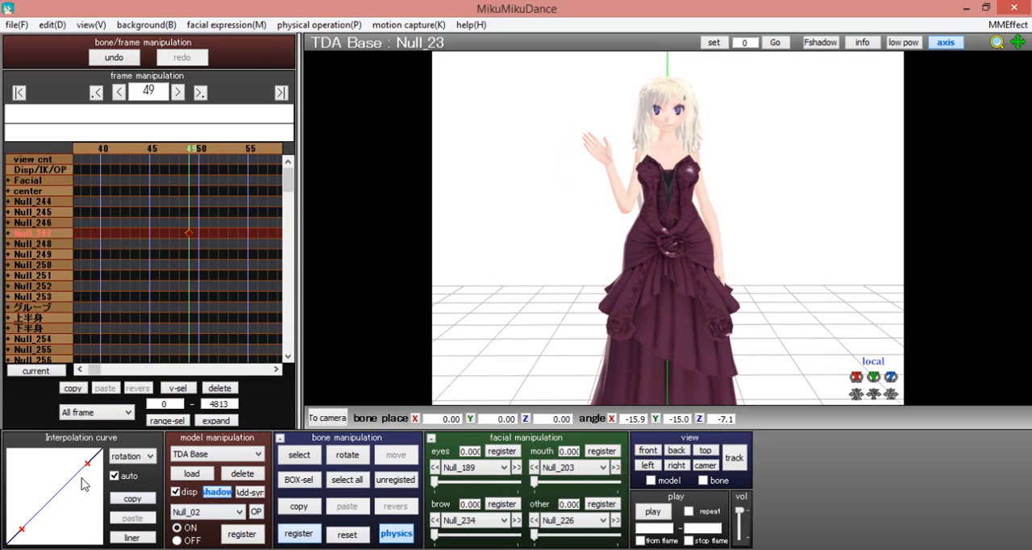
Bow the wrist bone's interpolation curve at frame 49 upward and start and stop playback of the animation
{"action": "left_click_drag", "start_coordinate": [87, 465], "coordinate": [27, 494]}
{"action": "left_click_drag", "start_coordinate": [23, 528], "coordinate": [48, 487]}
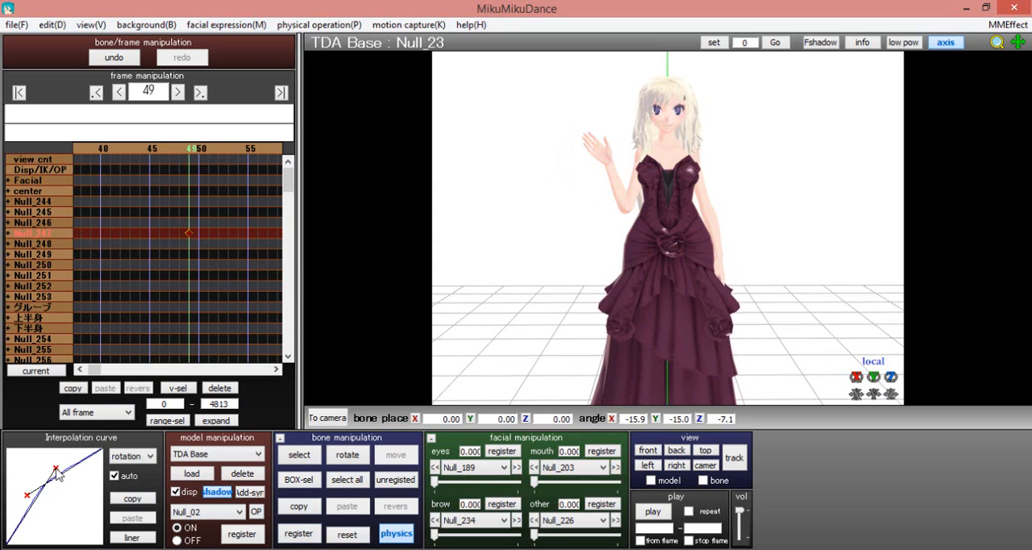
{"action": "left_click", "coordinate": [653, 512]}
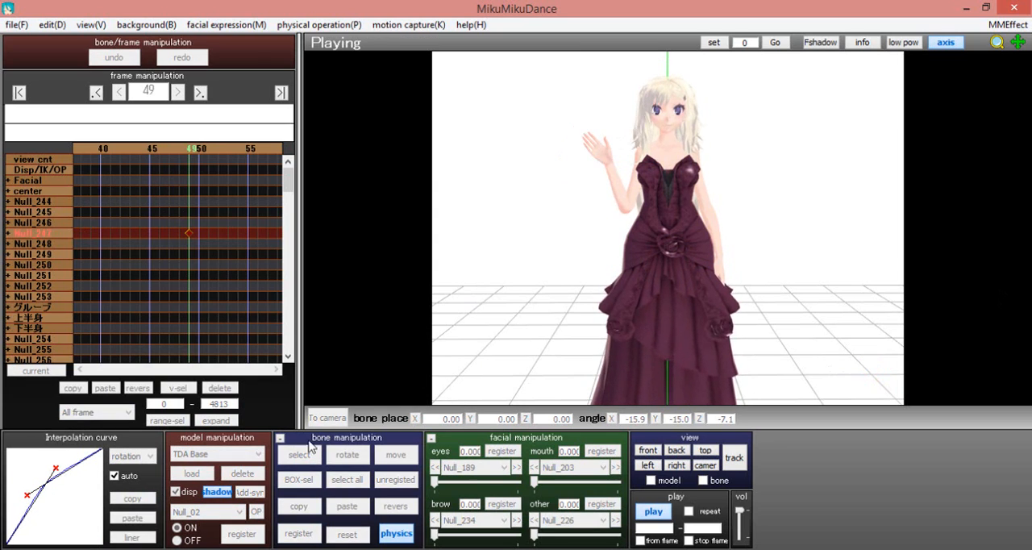
{"action": "left_click", "coordinate": [650, 516]}
Register the raised arm's elbow bone Null_19 at frame 34 and advance to frame 47
{"action": "left_click", "coordinate": [624, 211]}
{"action": "left_click", "coordinate": [624, 211]}
{"action": "key", "text": "Left"}
{"action": "key", "text": "Left"}
{"action": "key", "text": "Left"}
{"action": "key", "text": "Left"}
{"action": "key", "text": "Left"}
{"action": "key", "text": "Left"}
{"action": "key", "text": "Left"}
{"action": "key", "text": "Left"}
{"action": "key", "text": "Left"}
{"action": "key", "text": "Left"}
{"action": "key", "text": "Left"}
{"action": "key", "text": "Left"}
{"action": "key", "text": "Left"}
{"action": "key", "text": "Left"}
{"action": "key", "text": "Left"}
{"action": "key", "text": "Left"}
{"action": "key", "text": "Left"}
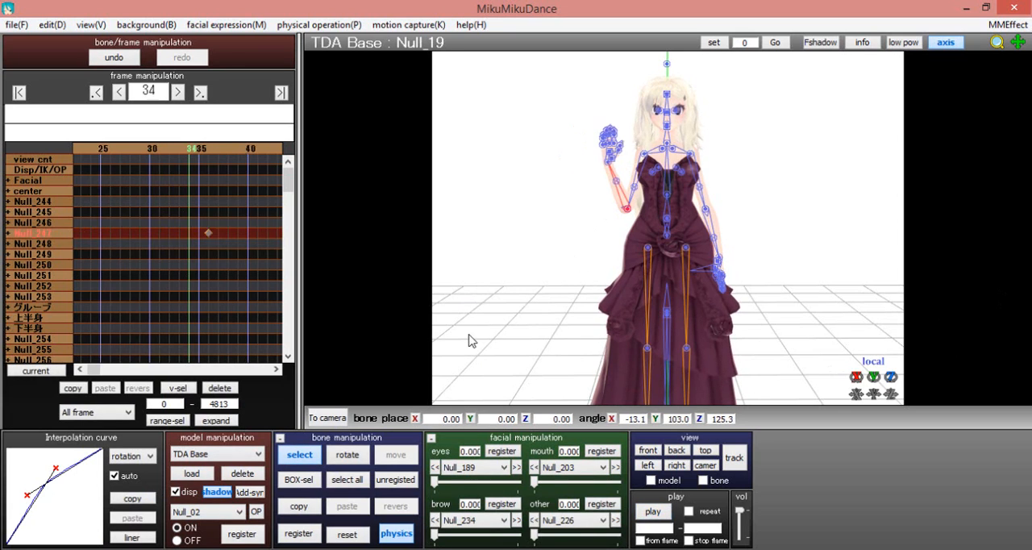
{"action": "key", "text": "Right"}
{"action": "key", "text": "Right"}
{"action": "key", "text": "Right"}
{"action": "key", "text": "Right"}
{"action": "key", "text": "Right"}
{"action": "key", "text": "Right"}
{"action": "key", "text": "Right"}
{"action": "key", "text": "Right"}
{"action": "key", "text": "Right"}
{"action": "key", "text": "Right"}
{"action": "key", "text": "Right"}
{"action": "key", "text": "Right"}
{"action": "key", "text": "Right"}
{"action": "key", "text": "Right"}
{"action": "key", "text": "Right"}
{"action": "left_click", "coordinate": [299, 452]}
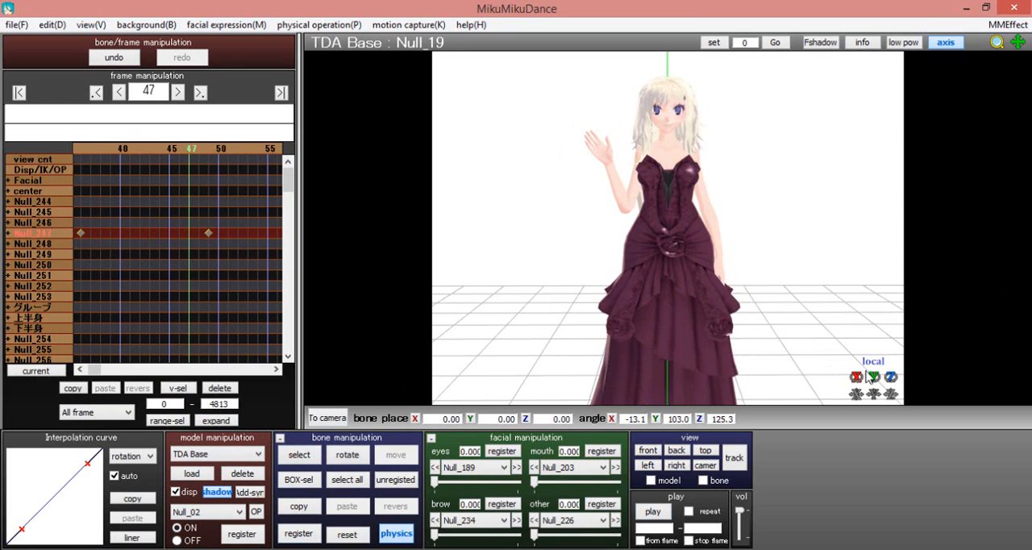
At frame 47, rotate Null_19 about its local Y axis, register it, bow its interpolation curve downward, and scrub through the motion
{"action": "left_click_drag", "start_coordinate": [873, 376], "coordinate": [873, 342]}
{"action": "left_click_drag", "start_coordinate": [91, 469], "coordinate": [78, 492]}
{"action": "left_click_drag", "start_coordinate": [21, 529], "coordinate": [34, 528]}
{"action": "key", "text": "Left"}
Select the neck bone Null_09 and register it at frame 40
{"action": "key", "text": "Left"}
{"action": "key", "text": "Left"}
{"action": "key", "text": "Left"}
{"action": "key", "text": "Left"}
{"action": "key", "text": "Left"}
{"action": "key", "text": "Left"}
{"action": "key", "text": "Left"}
{"action": "key", "text": "Left"}
{"action": "key", "text": "Left"}
{"action": "key", "text": "Left"}
{"action": "key", "text": "Left"}
{"action": "key", "text": "Left"}
{"action": "key", "text": "Left"}
{"action": "key", "text": "Left"}
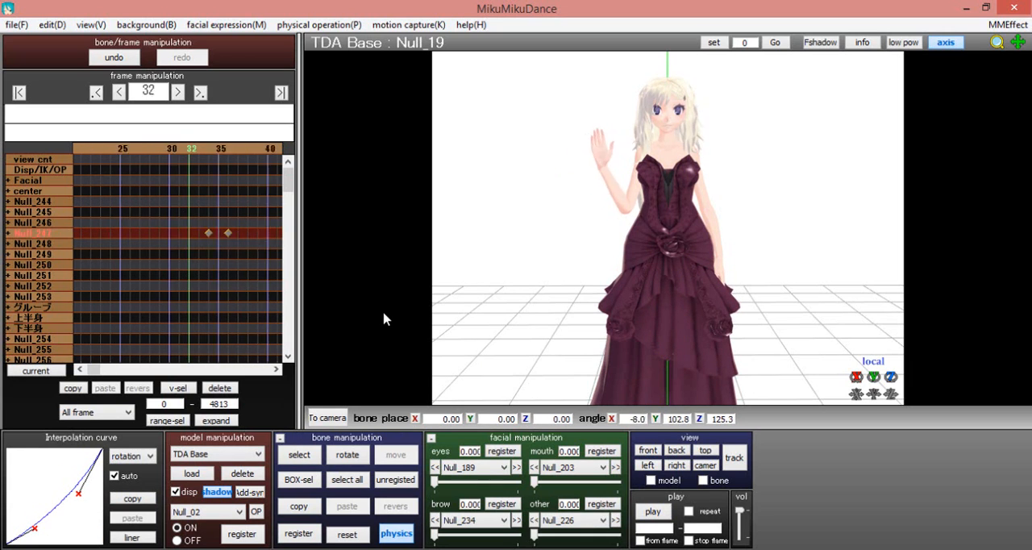
{"action": "key", "text": "Right"}
{"action": "key", "text": "Right"}
{"action": "key", "text": "Right"}
{"action": "key", "text": "Right"}
{"action": "key", "text": "Right"}
{"action": "key", "text": "Right"}
{"action": "key", "text": "Right"}
{"action": "key", "text": "Right"}
{"action": "key", "text": "Right"}
{"action": "key", "text": "Right"}
{"action": "key", "text": "Right"}
{"action": "key", "text": "Right"}
{"action": "key", "text": "Right"}
{"action": "key", "text": "Right"}
{"action": "key", "text": "Right"}
{"action": "key", "text": "Right"}
{"action": "key", "text": "Right"}
{"action": "key", "text": "Right"}
{"action": "key", "text": "Right"}
{"action": "key", "text": "Right"}
{"action": "left_click", "coordinate": [302, 457]}
{"action": "left_click", "coordinate": [666, 139]}
{"action": "key", "text": "Left"}
{"action": "key", "text": "Left"}
{"action": "key", "text": "Left"}
{"action": "key", "text": "Left"}
{"action": "key", "text": "Left"}
{"action": "key", "text": "Left"}
{"action": "key", "text": "Left"}
{"action": "key", "text": "Left"}
{"action": "key", "text": "Left"}
{"action": "key", "text": "Left"}
{"action": "key", "text": "Left"}
{"action": "key", "text": "Left"}
{"action": "key", "text": "Left"}
{"action": "key", "text": "Left"}
{"action": "key", "text": "Left"}
{"action": "key", "text": "Left"}
{"action": "key", "text": "Left"}
{"action": "key", "text": "Left"}
{"action": "key", "text": "Left"}
{"action": "key", "text": "Left"}
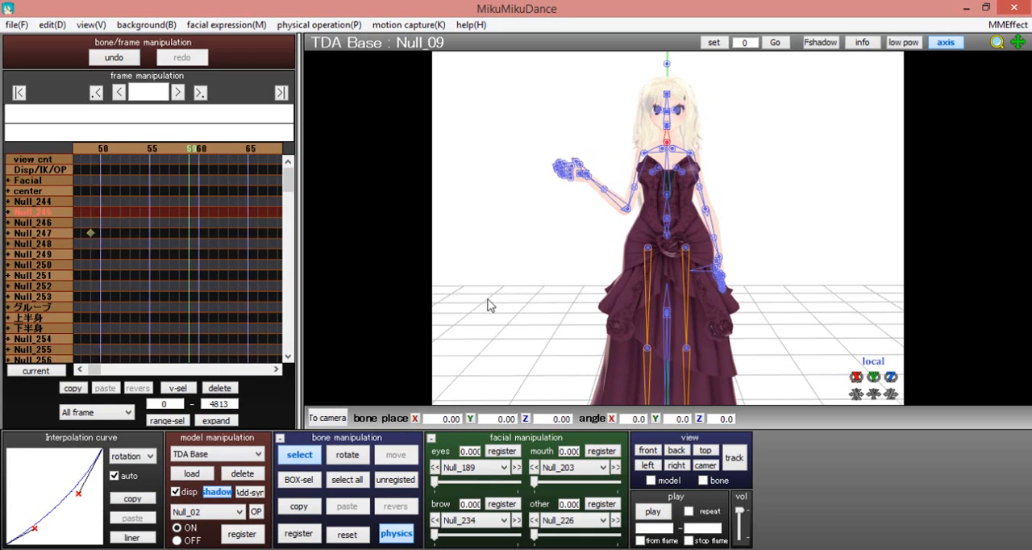
{"action": "left_click", "coordinate": [300, 535]}
At frame 54, rotate the neck bone Null_09 to about Z -15.5, register it, and bow its interpolation curve downward
{"action": "key", "text": "Right"}
{"action": "key", "text": "Right"}
{"action": "key", "text": "Right"}
{"action": "key", "text": "Right"}
{"action": "key", "text": "Right"}
{"action": "key", "text": "Right"}
{"action": "key", "text": "Right"}
{"action": "key", "text": "Right"}
{"action": "key", "text": "Right"}
{"action": "key", "text": "Right"}
{"action": "key", "text": "Right"}
{"action": "key", "text": "Right"}
{"action": "key", "text": "Right"}
{"action": "key", "text": "Right"}
{"action": "left_click", "coordinate": [314, 459]}
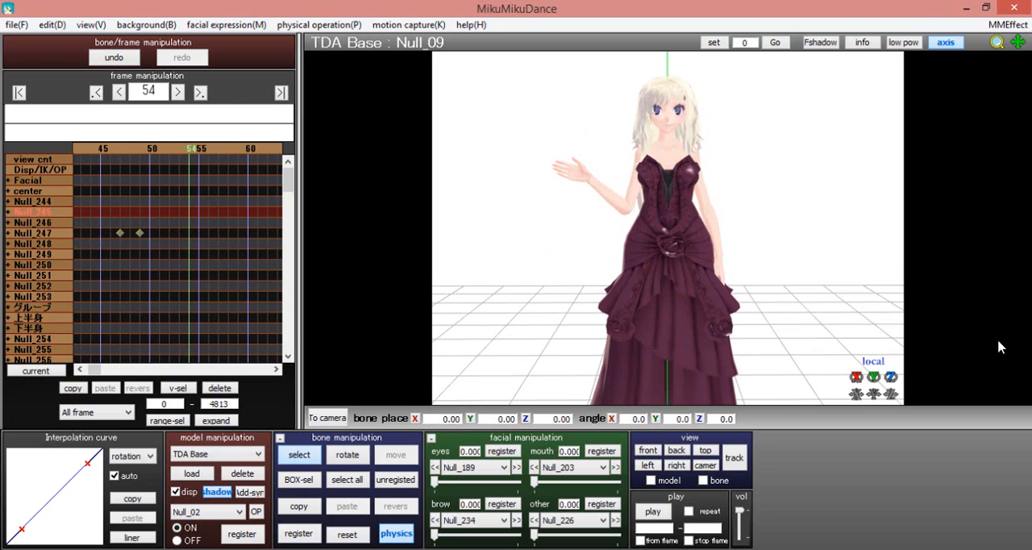
{"action": "left_click_drag", "start_coordinate": [876, 378], "coordinate": [890, 411]}
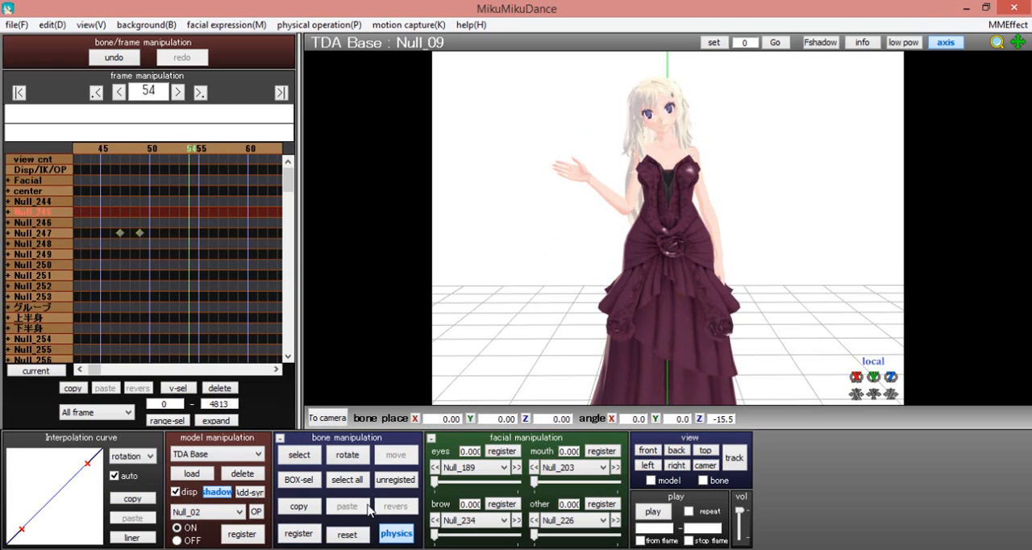
{"action": "left_click_drag", "start_coordinate": [87, 464], "coordinate": [87, 482]}
{"action": "left_click_drag", "start_coordinate": [21, 528], "coordinate": [33, 531]}
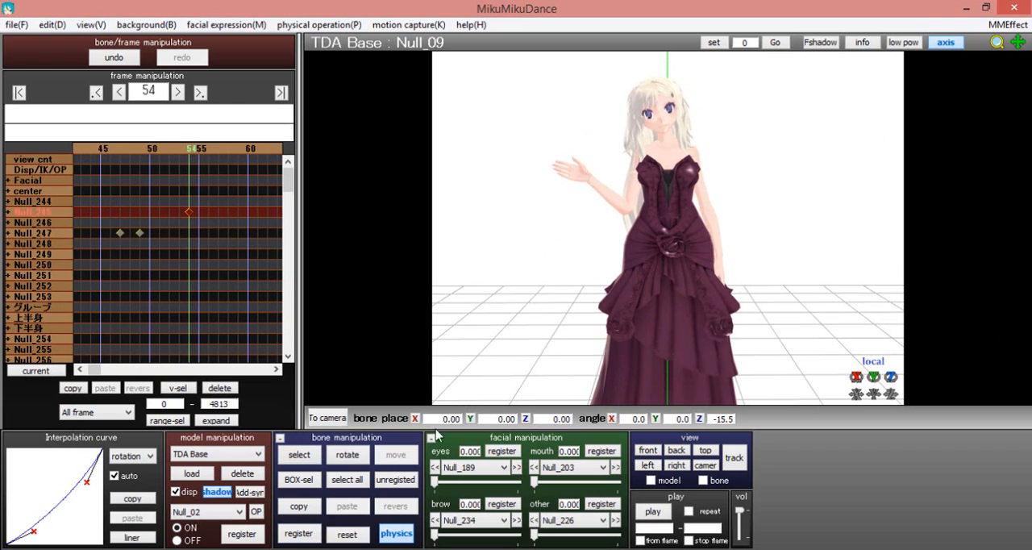
Choose the eye expression Null_190 and register it at 0.000 on frame 38
{"action": "left_click", "coordinate": [445, 467]}
{"action": "left_click", "coordinate": [493, 278]}
{"action": "key", "text": "Left"}
{"action": "key", "text": "Left"}
{"action": "key", "text": "Left"}
{"action": "key", "text": "Left"}
{"action": "key", "text": "Left"}
{"action": "key", "text": "Left"}
{"action": "key", "text": "Left"}
{"action": "key", "text": "Left"}
{"action": "key", "text": "Left"}
{"action": "key", "text": "Left"}
{"action": "key", "text": "Left"}
{"action": "key", "text": "Left"}
{"action": "key", "text": "Left"}
{"action": "key", "text": "Left"}
{"action": "key", "text": "Left"}
{"action": "key", "text": "Left"}
{"action": "key", "text": "Left"}
{"action": "key", "text": "Left"}
{"action": "key", "text": "Left"}
{"action": "key", "text": "Left"}
{"action": "key", "text": "Right"}
{"action": "key", "text": "Right"}
{"action": "key", "text": "Right"}
{"action": "key", "text": "Right"}
{"action": "key", "text": "Right"}
{"action": "key", "text": "Right"}
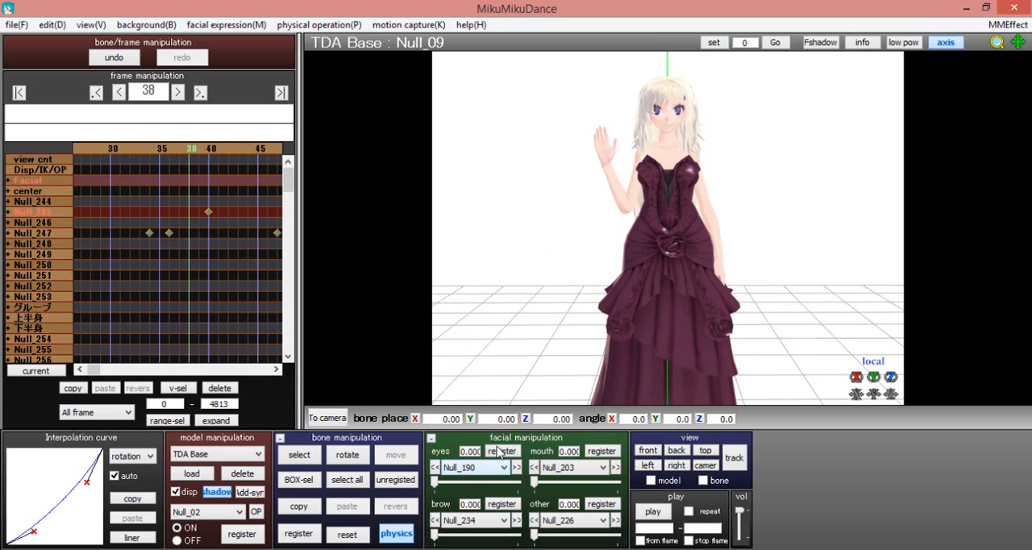
{"action": "left_click", "coordinate": [496, 454]}
Raise the eye expression Null_190 to 1.000 at frame 41, register it, and set the playback stop frame to 60
{"action": "key", "text": "Right"}
{"action": "key", "text": "Right"}
{"action": "key", "text": "Right"}
{"action": "left_click_drag", "start_coordinate": [435, 482], "coordinate": [470, 477]}
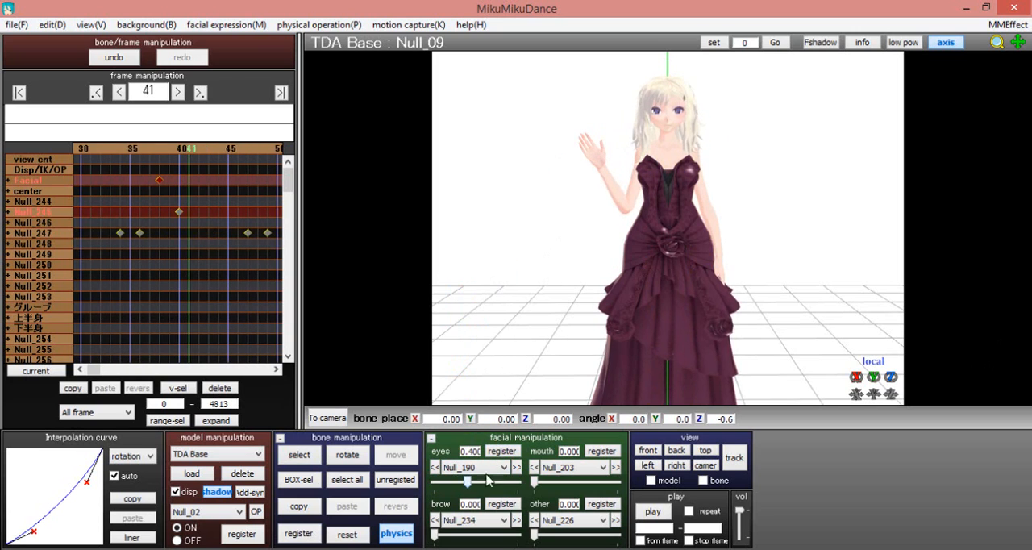
{"action": "key", "text": "Right"}
{"action": "key", "text": "Right"}
{"action": "key", "text": "Right"}
{"action": "key", "text": "Right"}
{"action": "key", "text": "Right"}
{"action": "key", "text": "Right"}
{"action": "key", "text": "Right"}
{"action": "key", "text": "Right"}
{"action": "key", "text": "Right"}
{"action": "key", "text": "Right"}
{"action": "key", "text": "Right"}
{"action": "key", "text": "Right"}
{"action": "key", "text": "Right"}
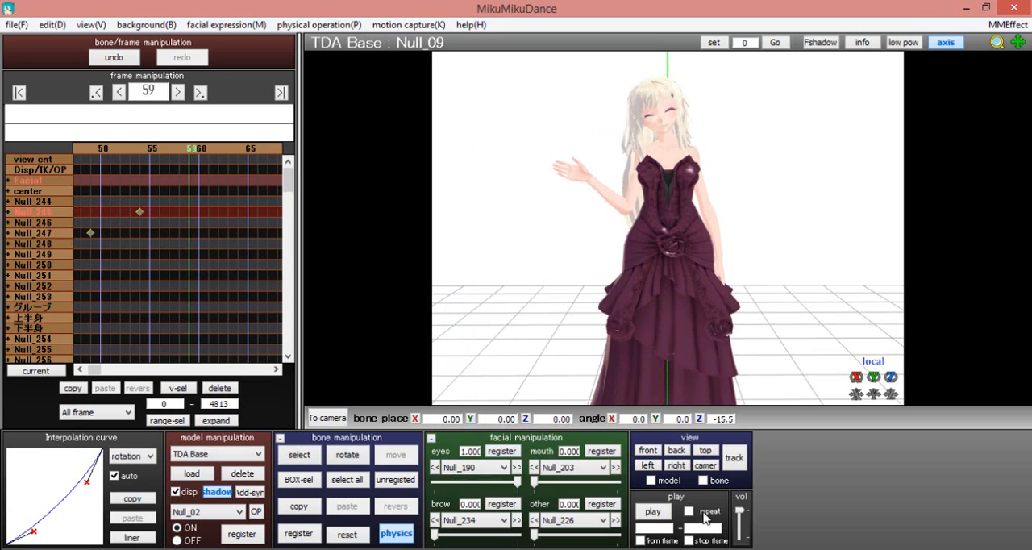
Play the animation from the first frame and return to the last keyframe at frame 54
{"action": "left_click", "coordinate": [18, 94]}
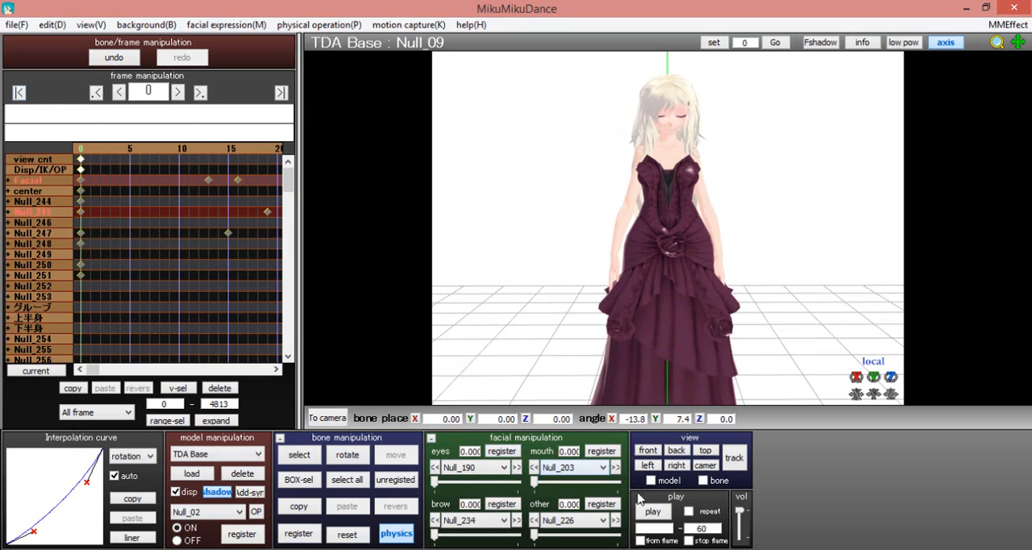
{"action": "left_click", "coordinate": [652, 513]}
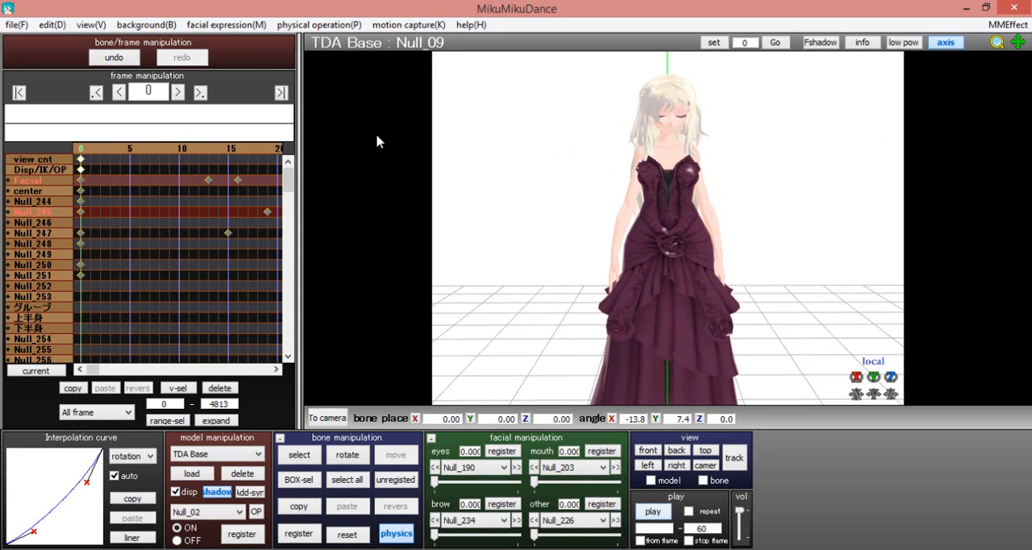
{"action": "left_click", "coordinate": [280, 92]}
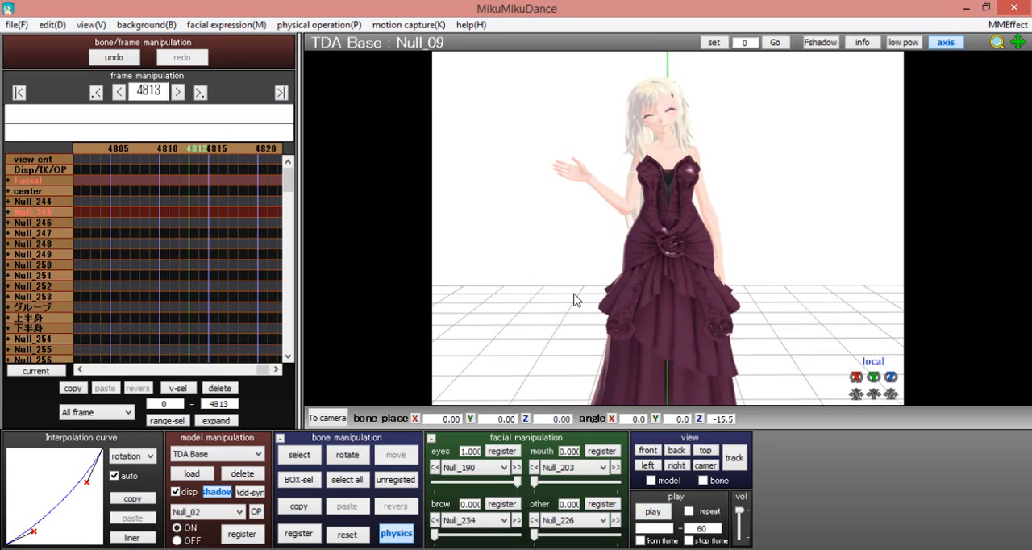
{"action": "left_click", "coordinate": [96, 93]}
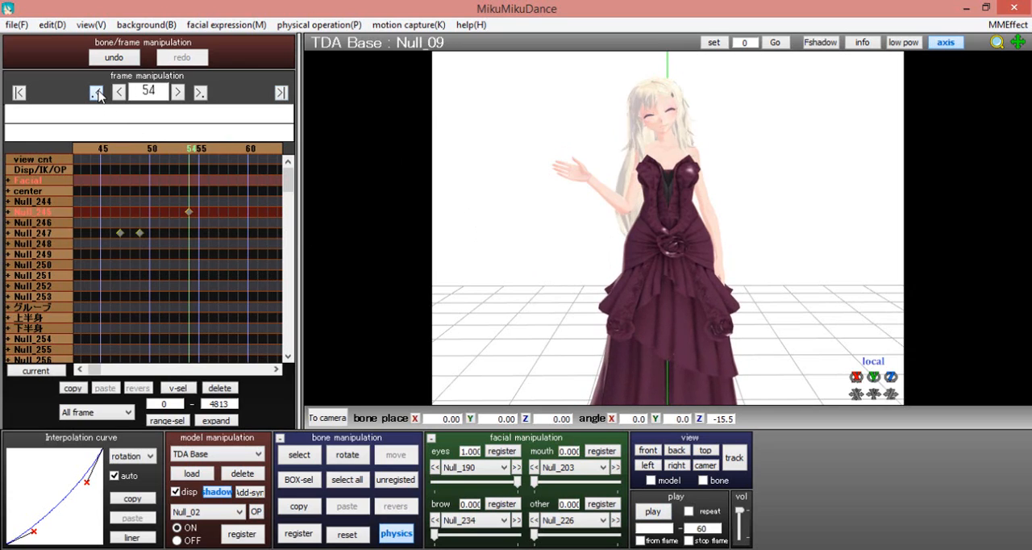
Select all bone frames and all facial frames of the model
{"action": "left_click", "coordinate": [28, 27]}
{"action": "mouse_move", "coordinate": [50, 21]}
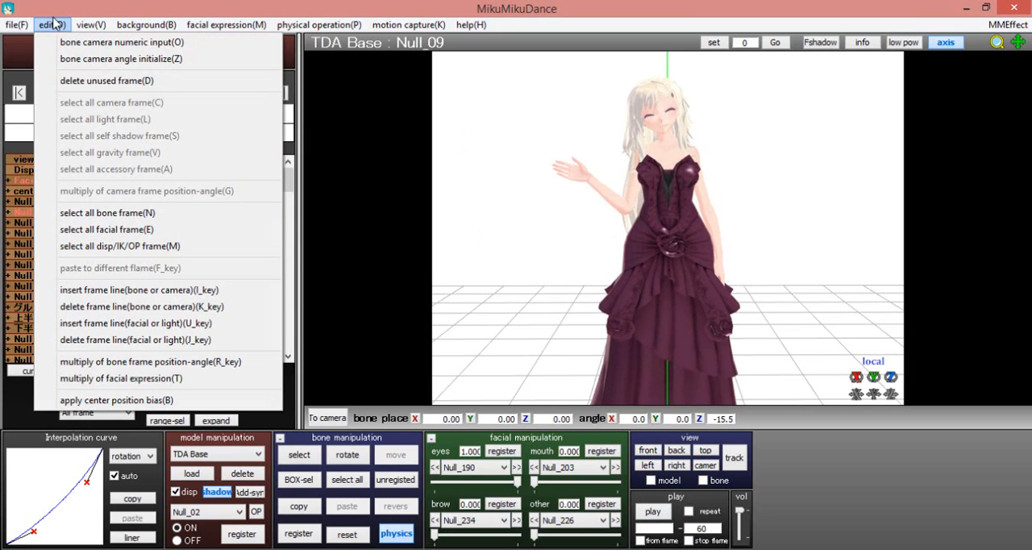
{"action": "left_click", "coordinate": [103, 211]}
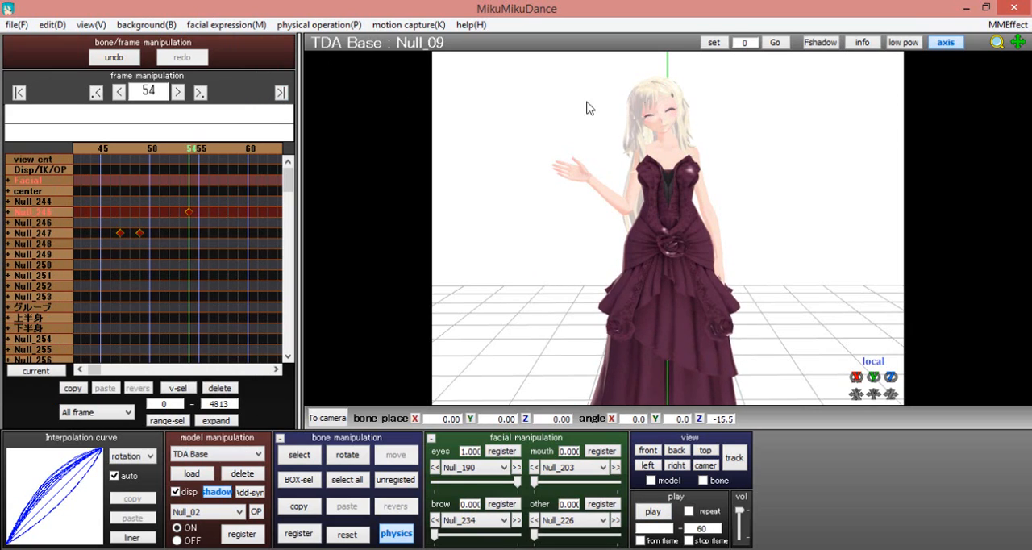
{"action": "left_click", "coordinate": [61, 26]}
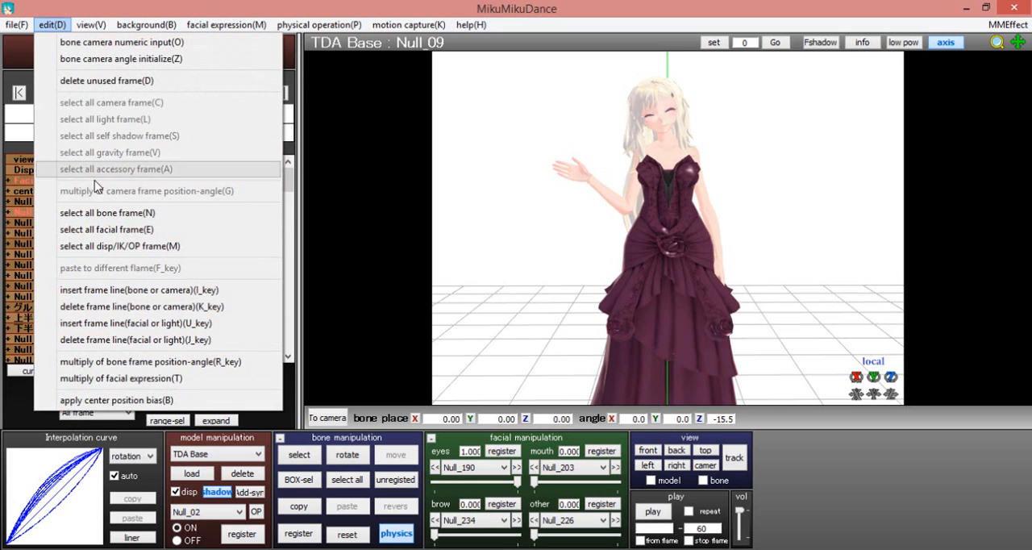
{"action": "left_click", "coordinate": [100, 229]}
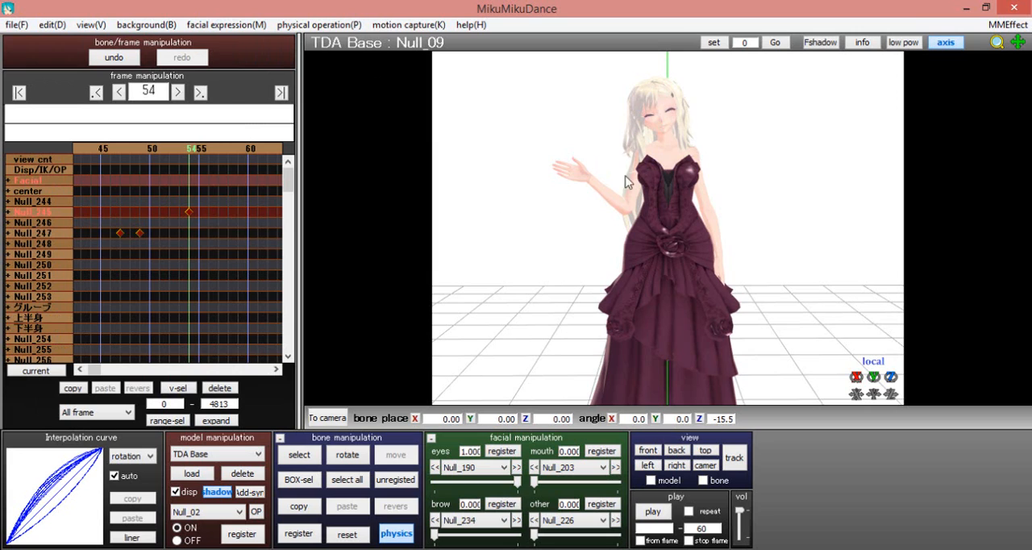
{"action": "left_click", "coordinate": [55, 26]}
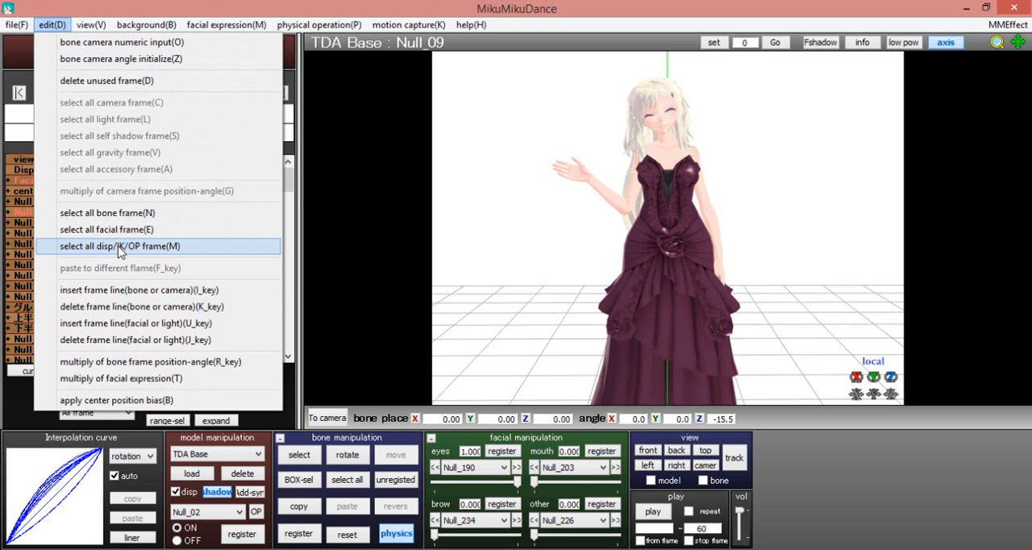
Save the selected motion data as bjr in the Projet Motion folder under MMD Motions
{"action": "mouse_move", "coordinate": [16, 24]}
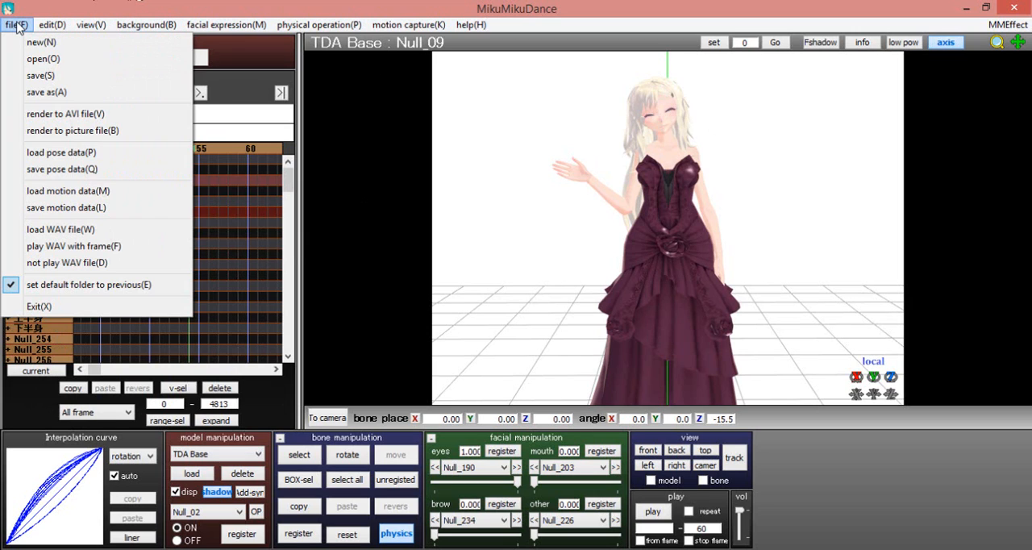
{"action": "left_click", "coordinate": [64, 208]}
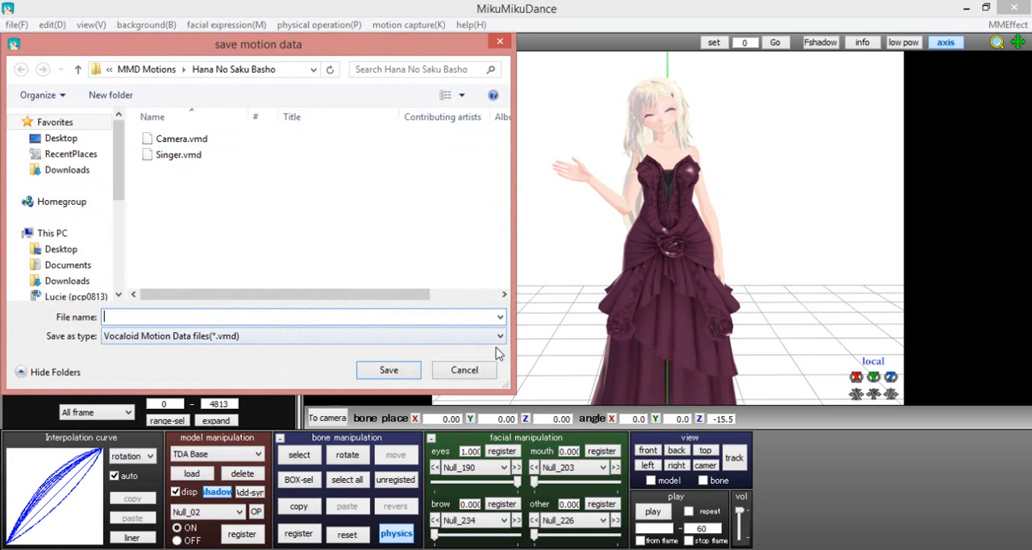
{"action": "left_click", "coordinate": [146, 70]}
{"action": "scroll", "coordinate": [250, 214], "scroll_direction": "down", "scroll_amount": 15}
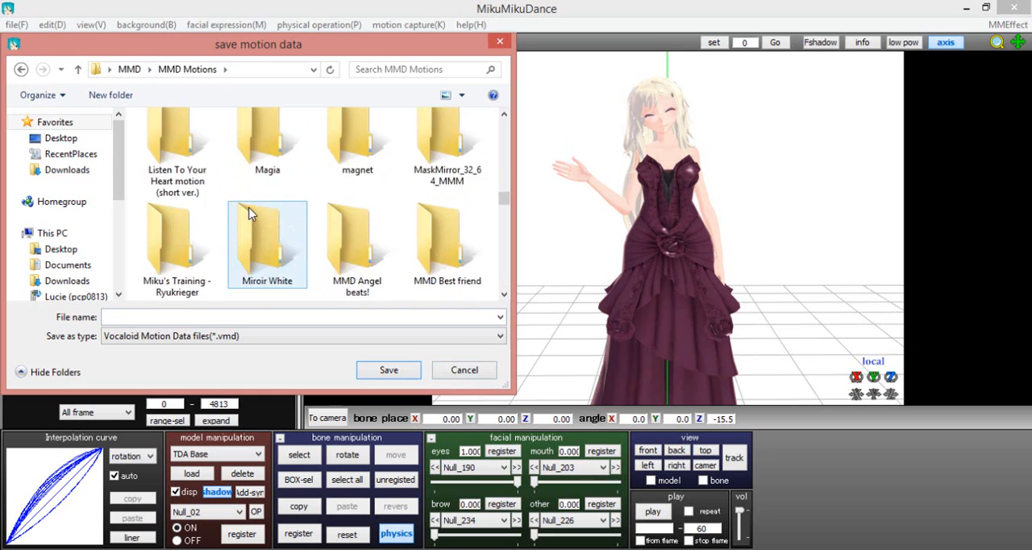
{"action": "scroll", "coordinate": [250, 210], "scroll_direction": "down", "scroll_amount": 2}
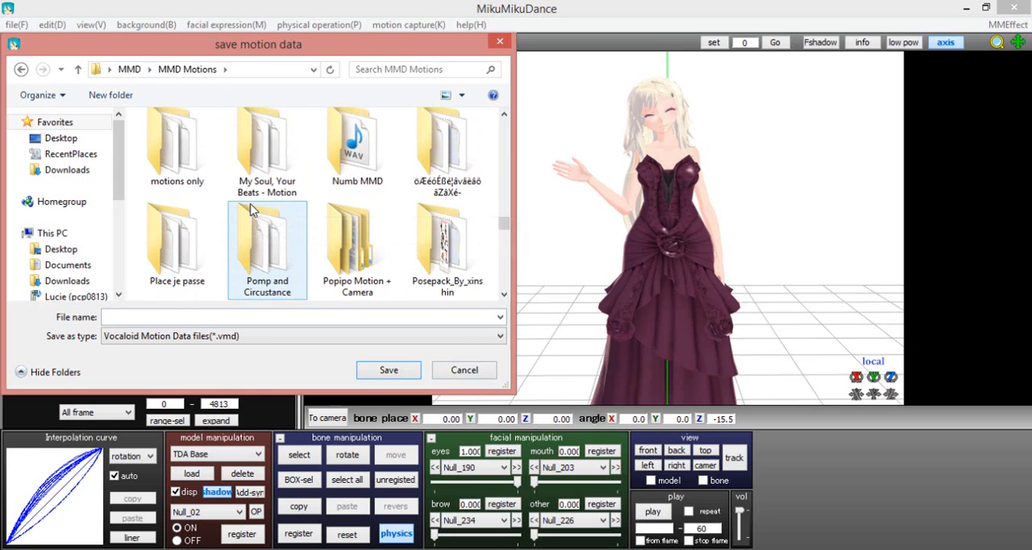
{"action": "scroll", "coordinate": [246, 219], "scroll_direction": "down", "scroll_amount": 2}
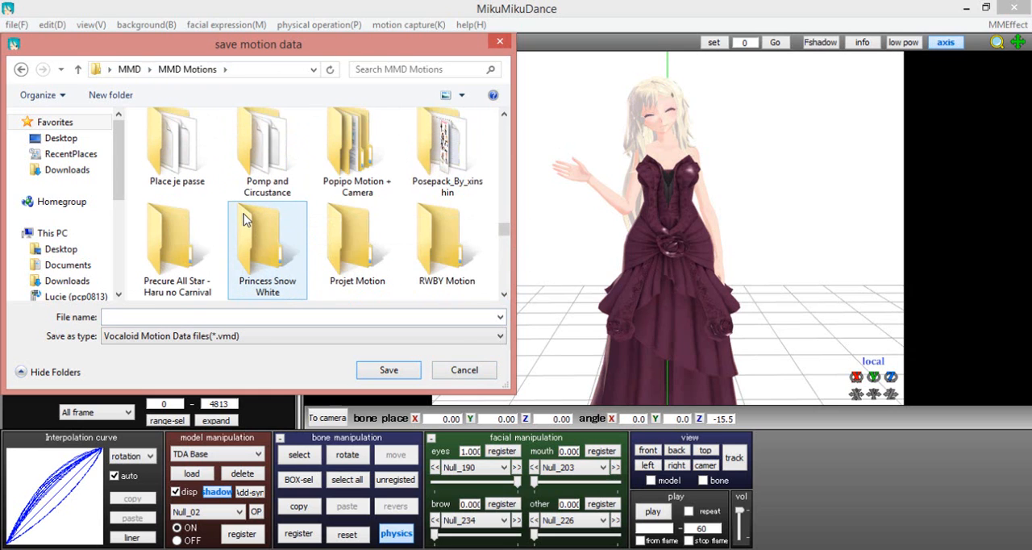
{"action": "scroll", "coordinate": [363, 233], "scroll_direction": "down", "scroll_amount": 2}
{"action": "left_click", "coordinate": [365, 244]}
{"action": "double_click", "coordinate": [382, 148]}
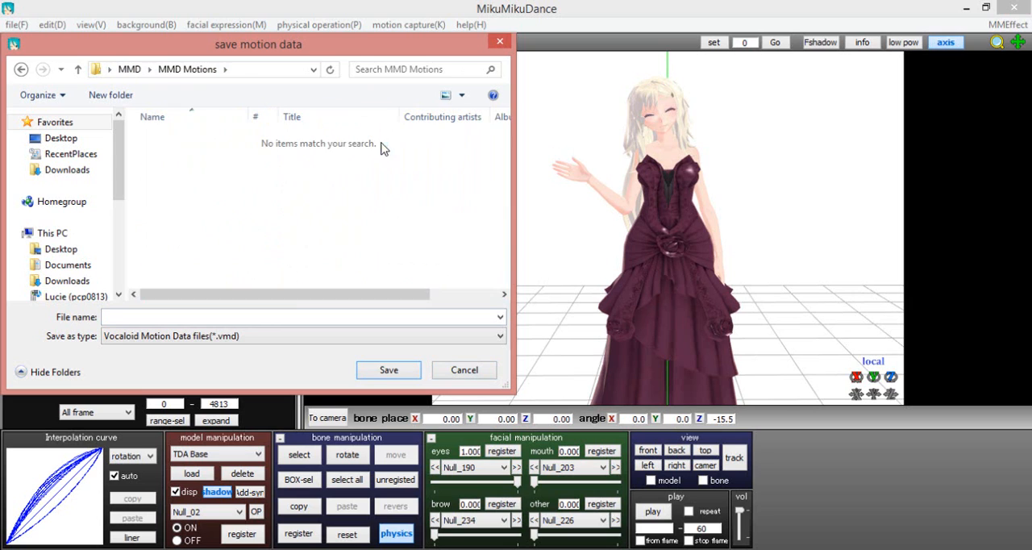
{"action": "left_click", "coordinate": [246, 317]}
{"action": "type", "text": "bjr"}
{"action": "key", "text": "Return"}
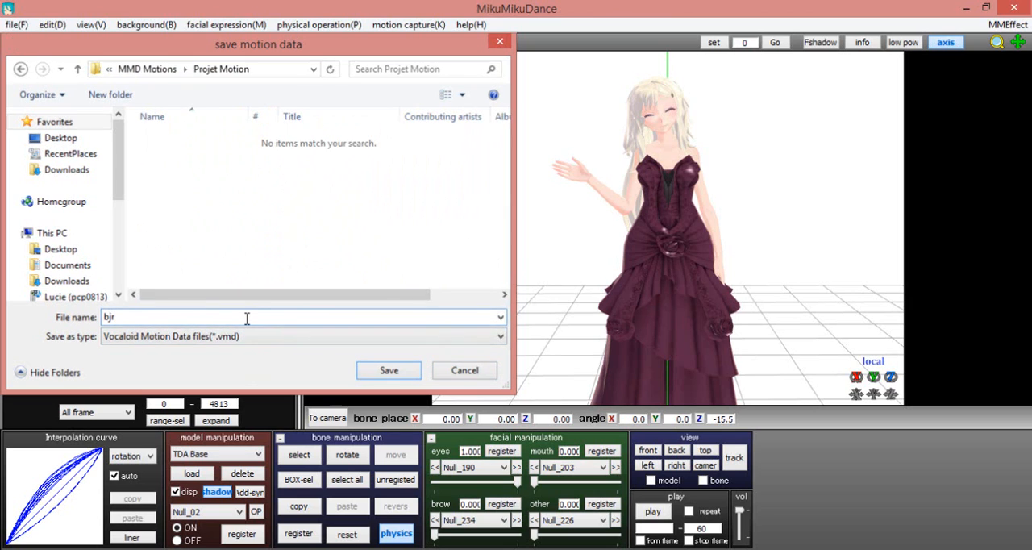
Start a new empty project, discarding the current scene
{"action": "left_click", "coordinate": [16, 25]}
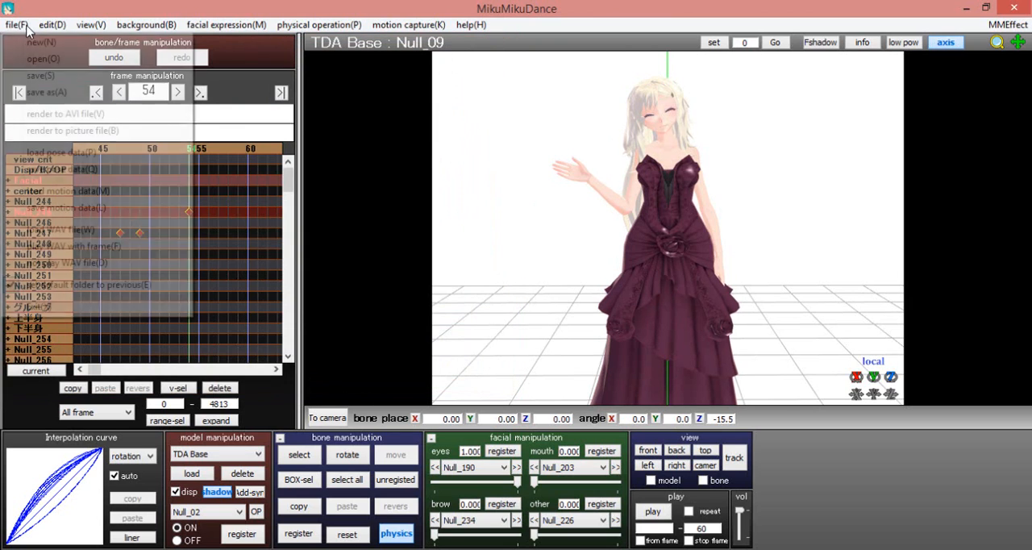
{"action": "left_click", "coordinate": [41, 38]}
{"action": "left_click", "coordinate": [508, 356]}
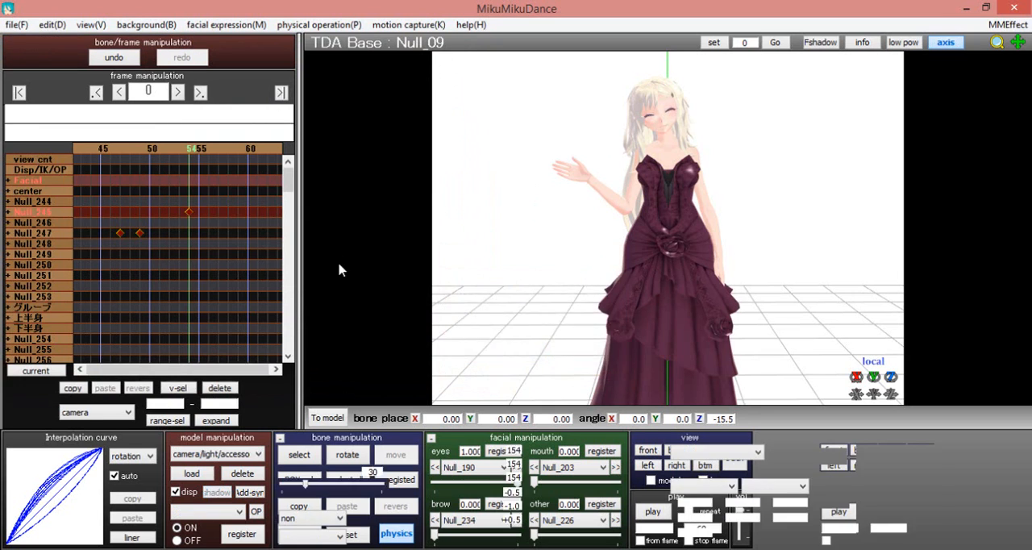
Load the Test1.pmx model into the scene and leave bone selection
{"action": "left_click", "coordinate": [207, 474]}
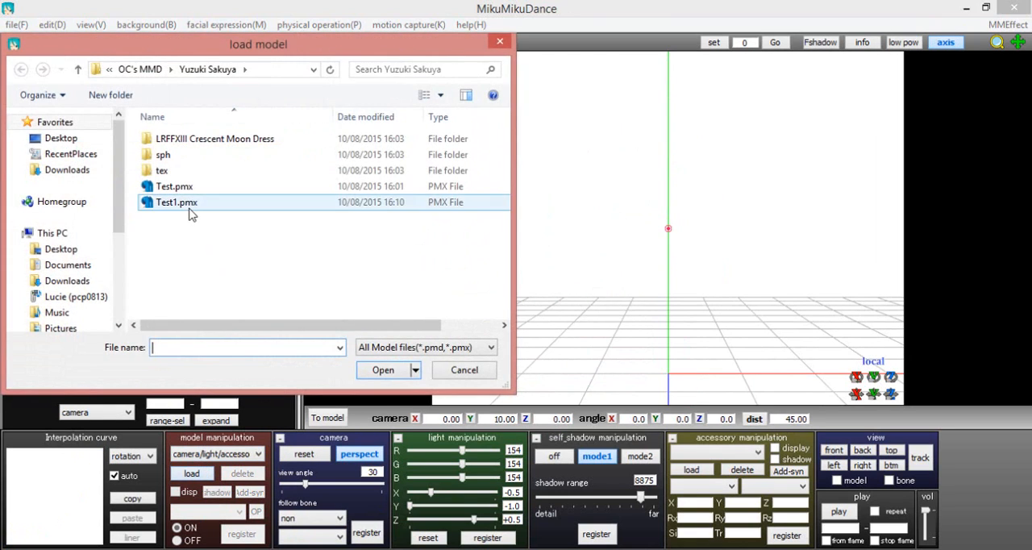
{"action": "double_click", "coordinate": [223, 213]}
{"action": "left_click", "coordinate": [508, 345]}
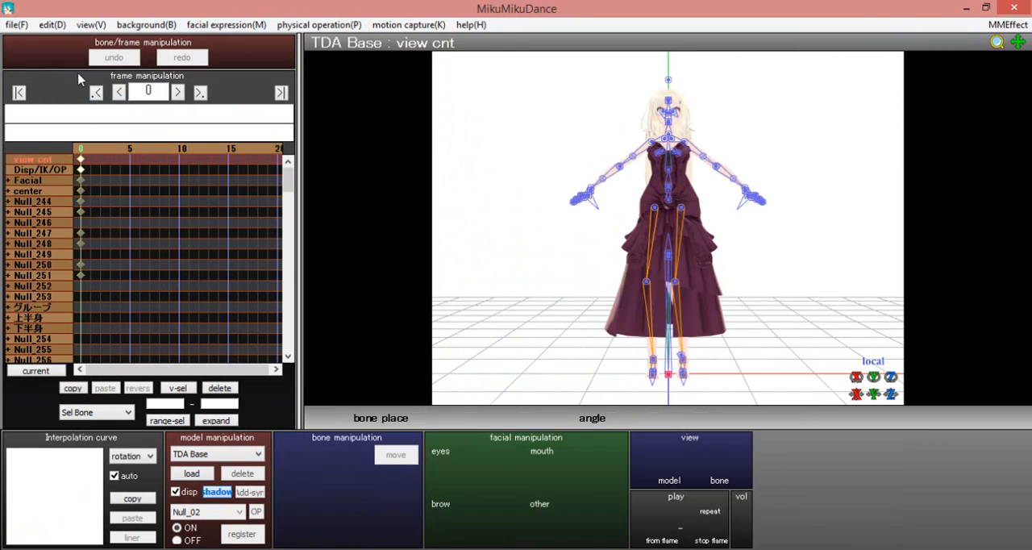
{"action": "left_click", "coordinate": [302, 456]}
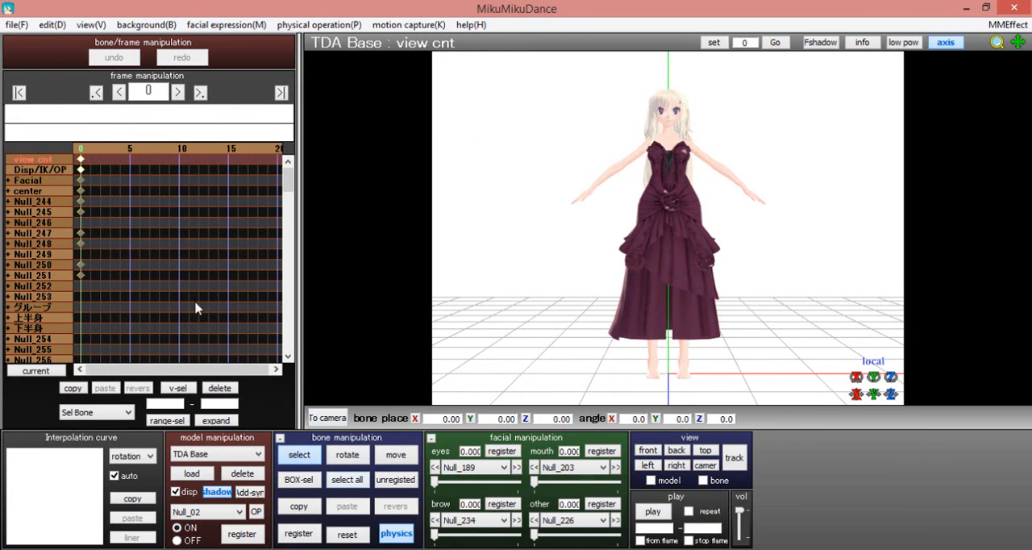
Load the saved bjr motion data onto the TDA Base model
{"action": "left_click", "coordinate": [18, 25]}
{"action": "left_click", "coordinate": [65, 190]}
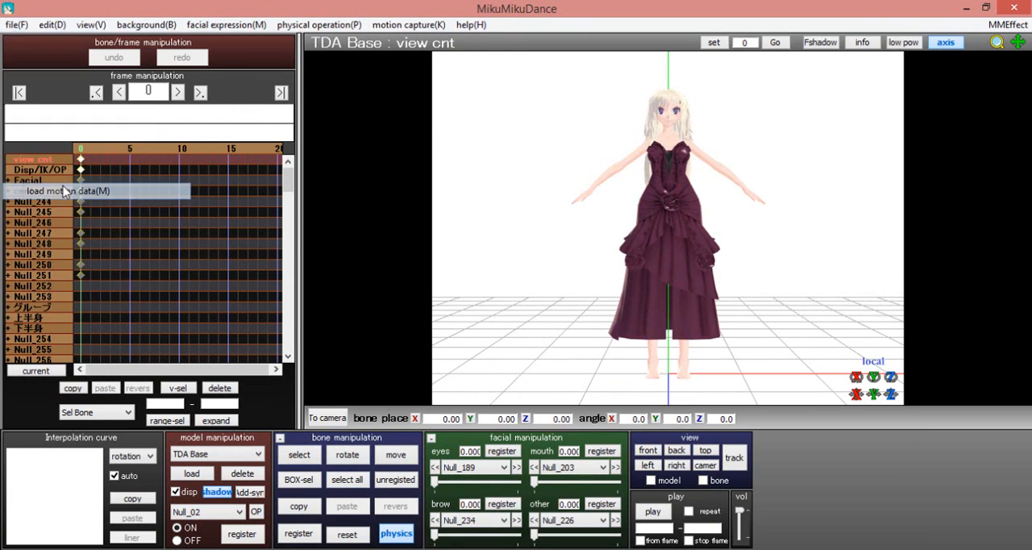
{"action": "double_click", "coordinate": [173, 138]}
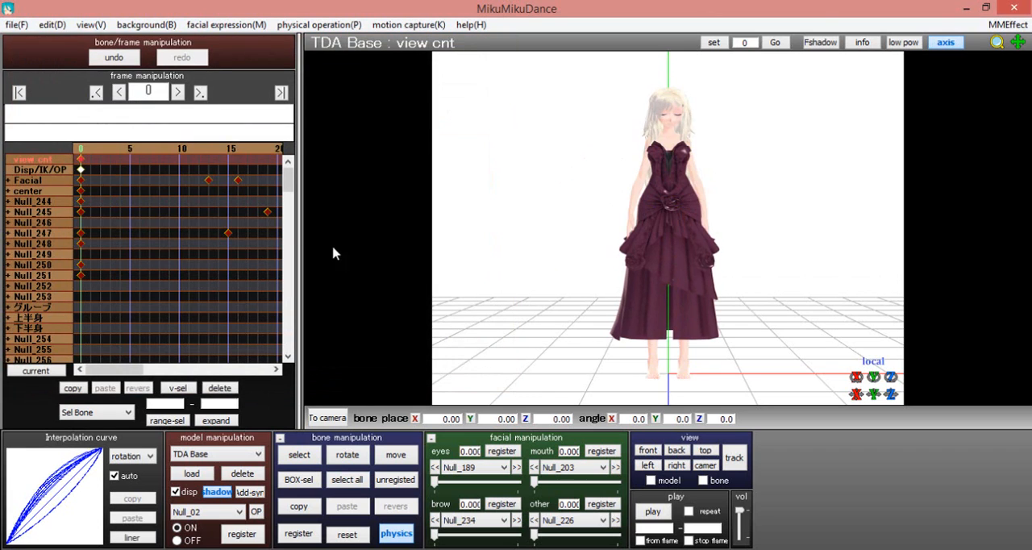
Play back the loaded motion on the TDA Base model to check it
{"action": "left_click", "coordinate": [653, 512]}
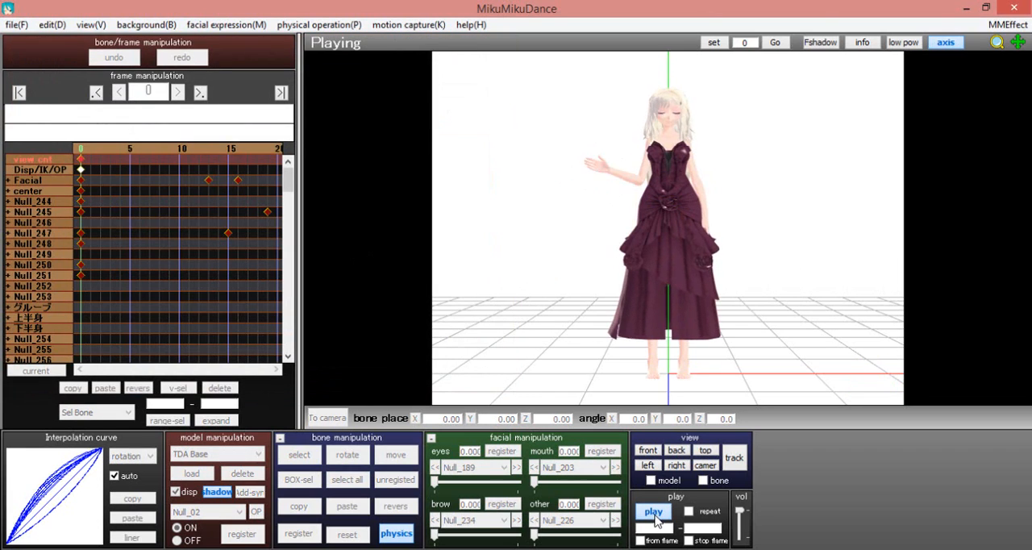
{"action": "left_click", "coordinate": [654, 516]}
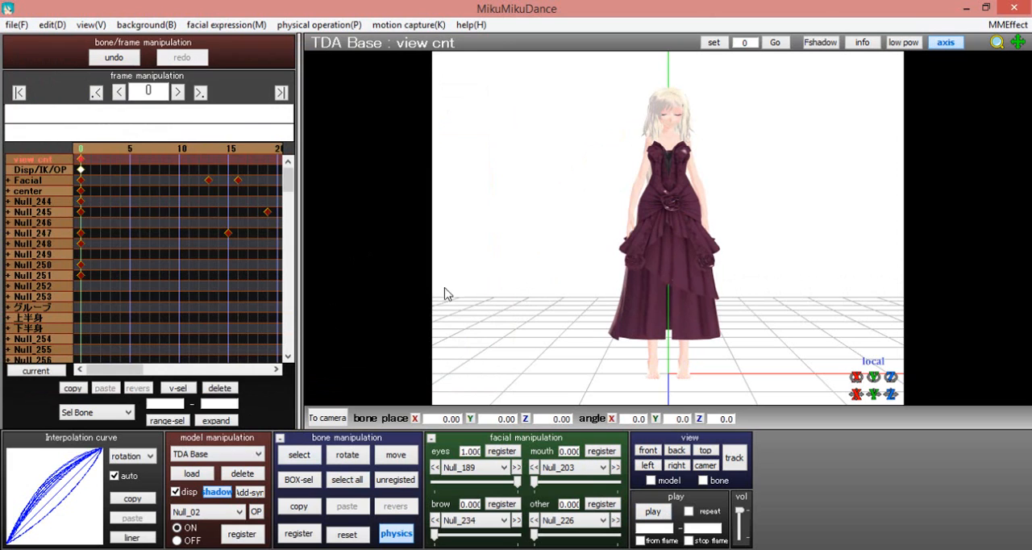
Select all bone, facial and disp/IK/OP frames of the TDA Base model
{"action": "left_click", "coordinate": [52, 25]}
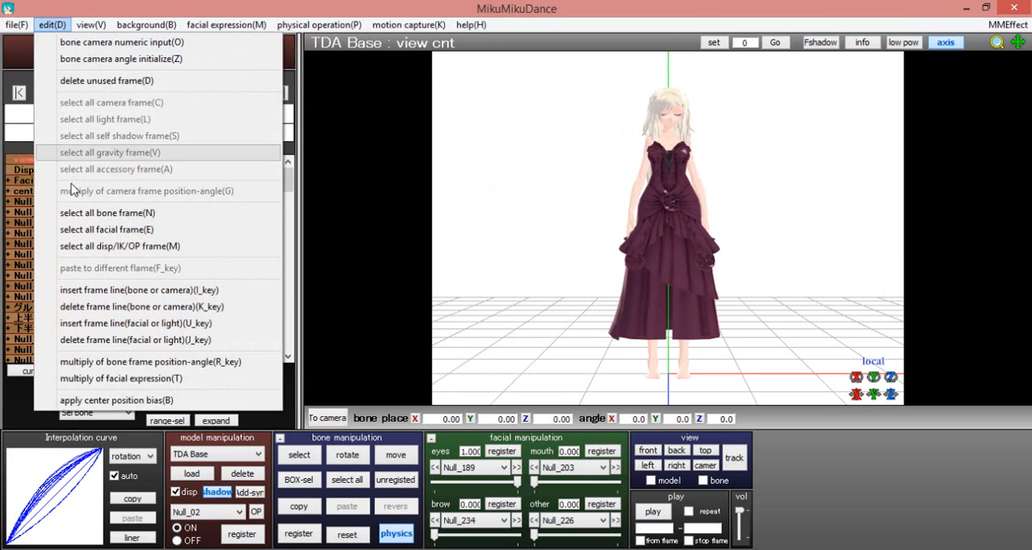
{"action": "left_click", "coordinate": [107, 212]}
{"action": "left_click", "coordinate": [53, 25]}
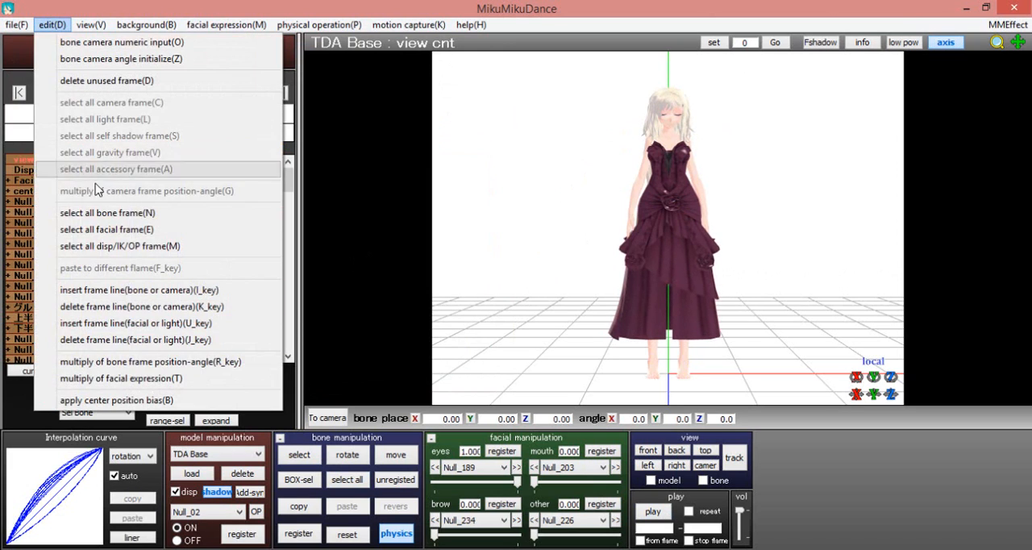
{"action": "left_click", "coordinate": [106, 229]}
{"action": "left_click", "coordinate": [52, 25]}
{"action": "left_click", "coordinate": [119, 245]}
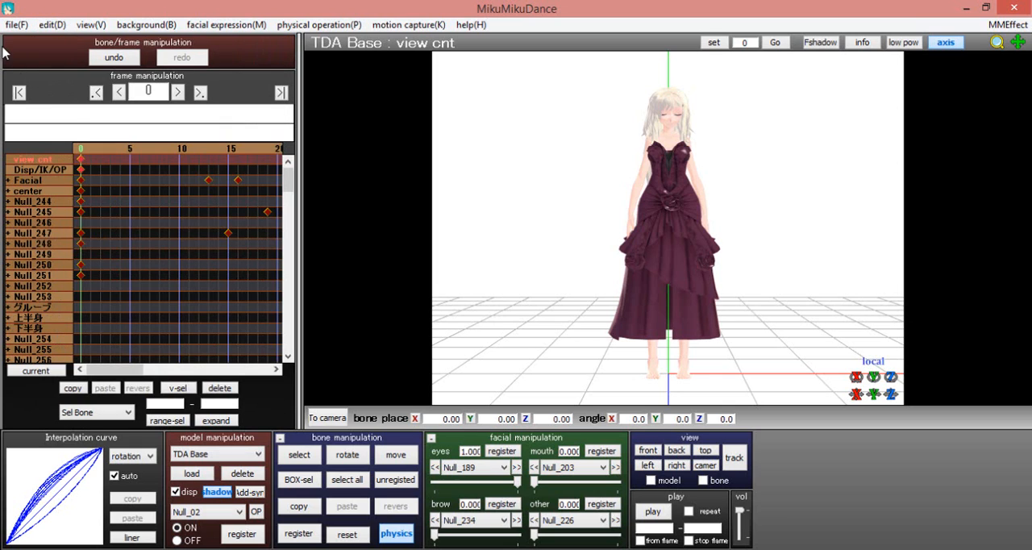
{"action": "left_click", "coordinate": [16, 25]}
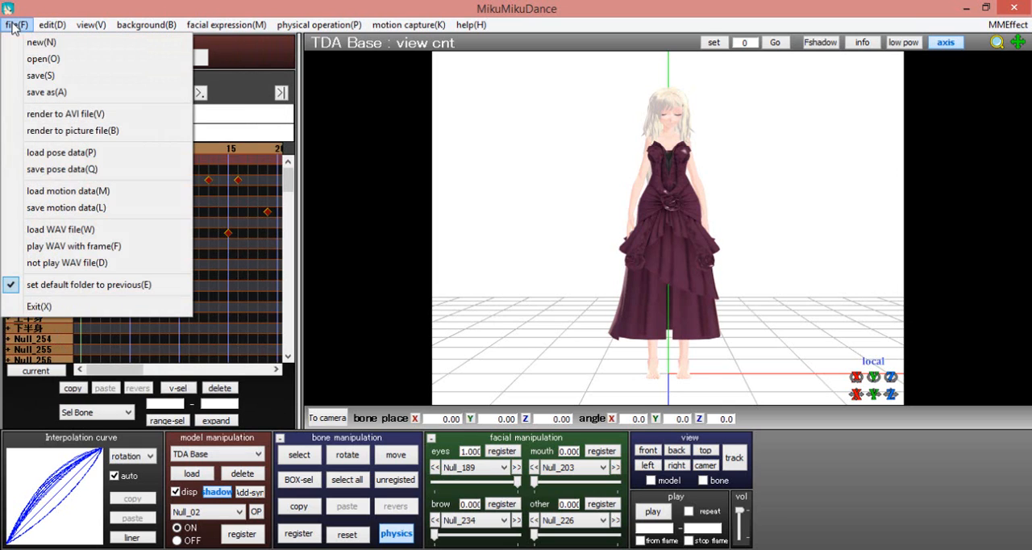
{"action": "left_click", "coordinate": [93, 169]}
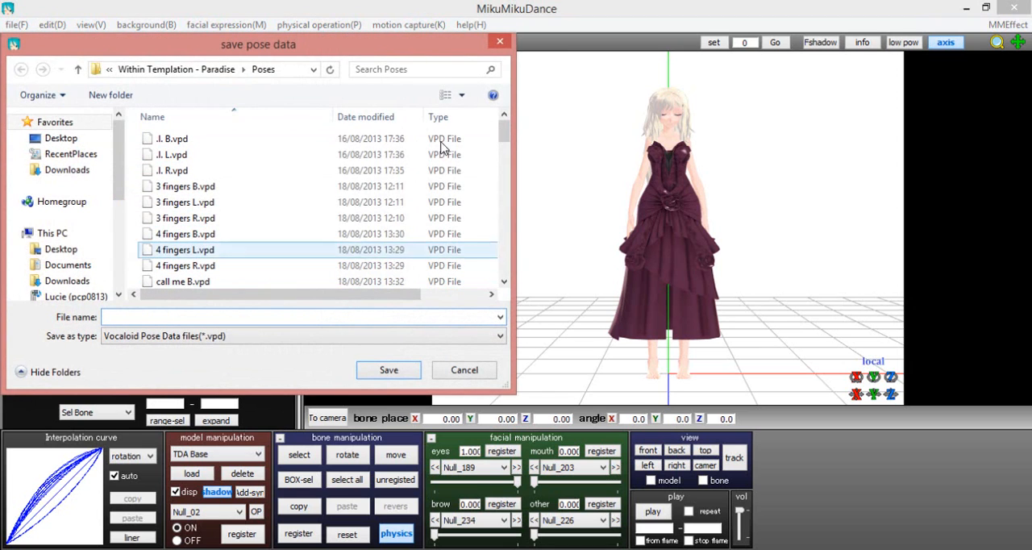
{"action": "left_click", "coordinate": [463, 369]}
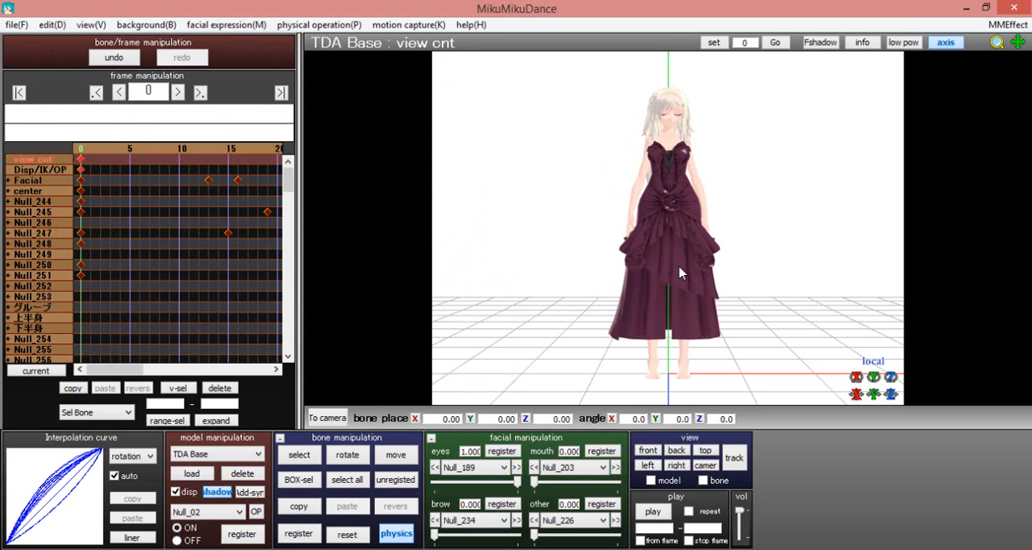
Switch to camera/light/accessory editing, frame the model's feet at camera Y 2.10, Z 28.60, and register the camera at frame 0
{"action": "left_click", "coordinate": [211, 455]}
{"action": "left_click", "coordinate": [211, 442]}
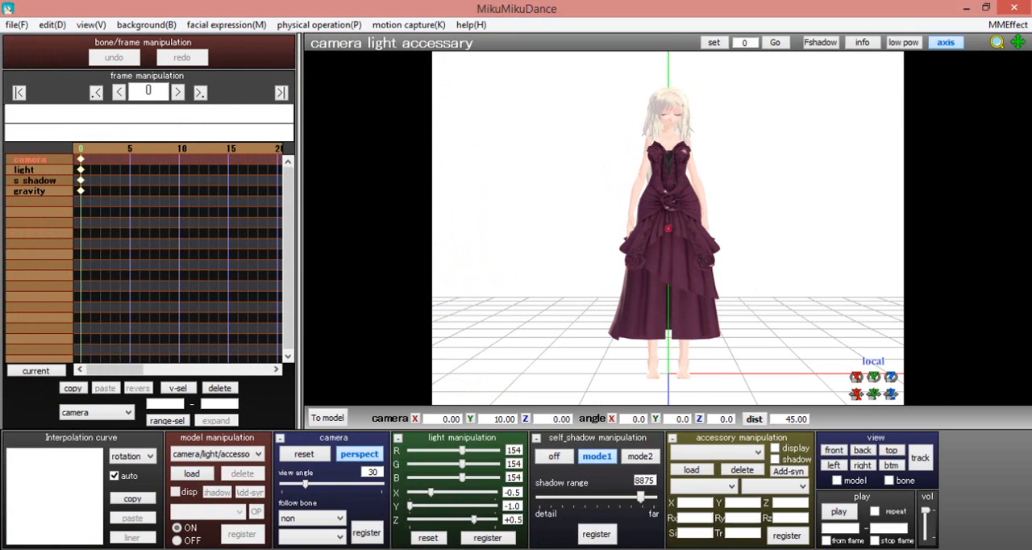
{"action": "left_click_drag", "start_coordinate": [890, 395], "coordinate": [874, 513]}
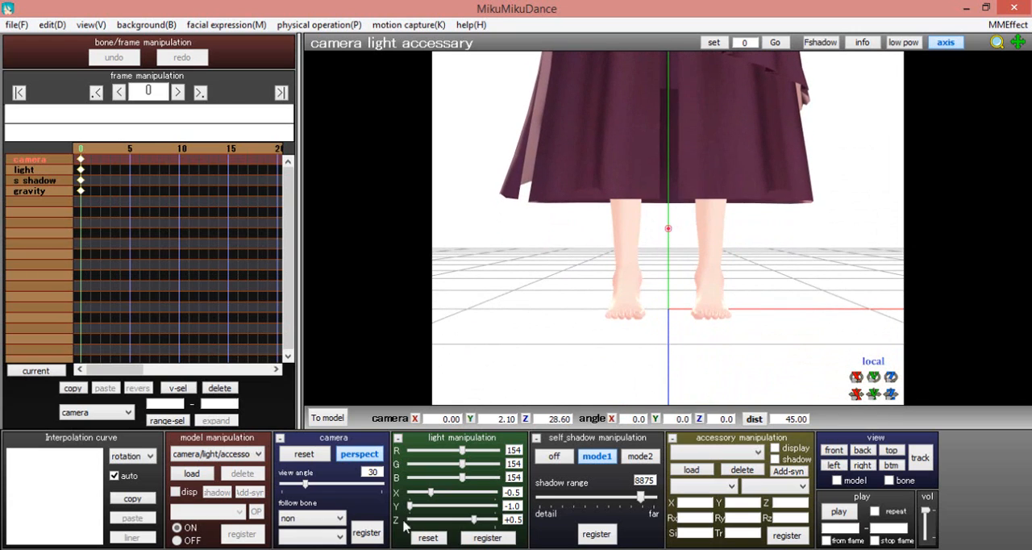
{"action": "left_click", "coordinate": [377, 533]}
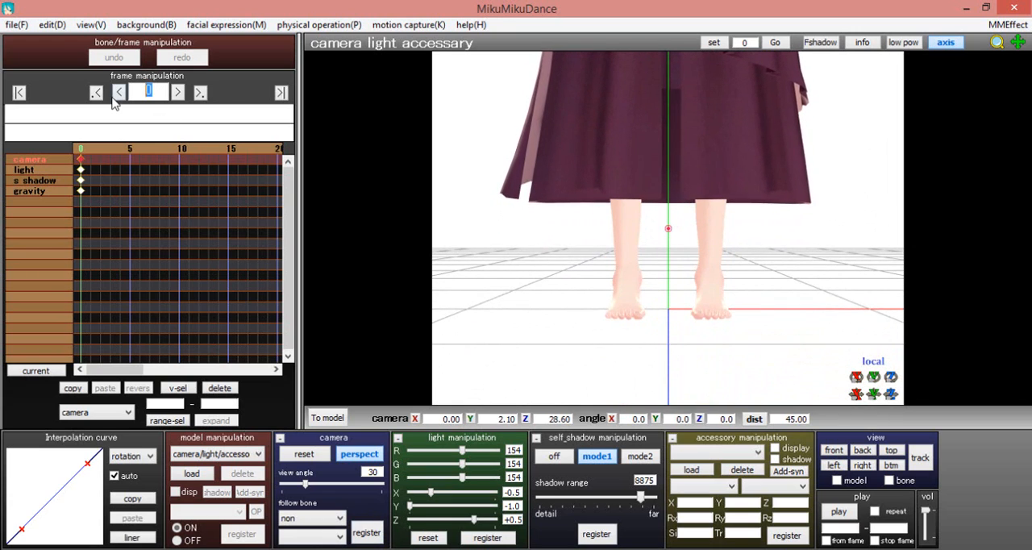
At frame 60, reset the camera, frame the upper body at Y 15.70, Z 27.35, and register a camera keyframe
{"action": "type", "text": "60"}
{"action": "key", "text": "Return"}
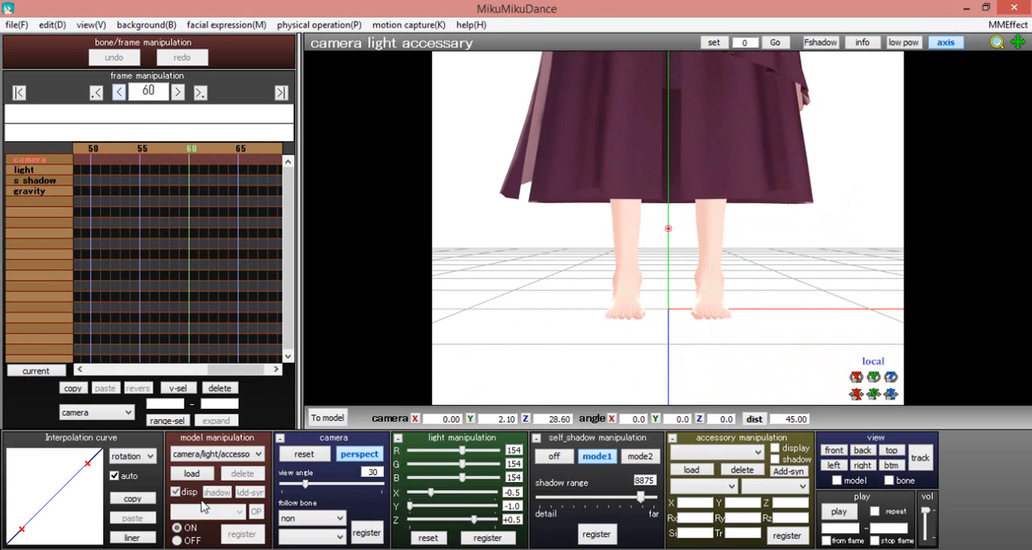
{"action": "left_click", "coordinate": [298, 456]}
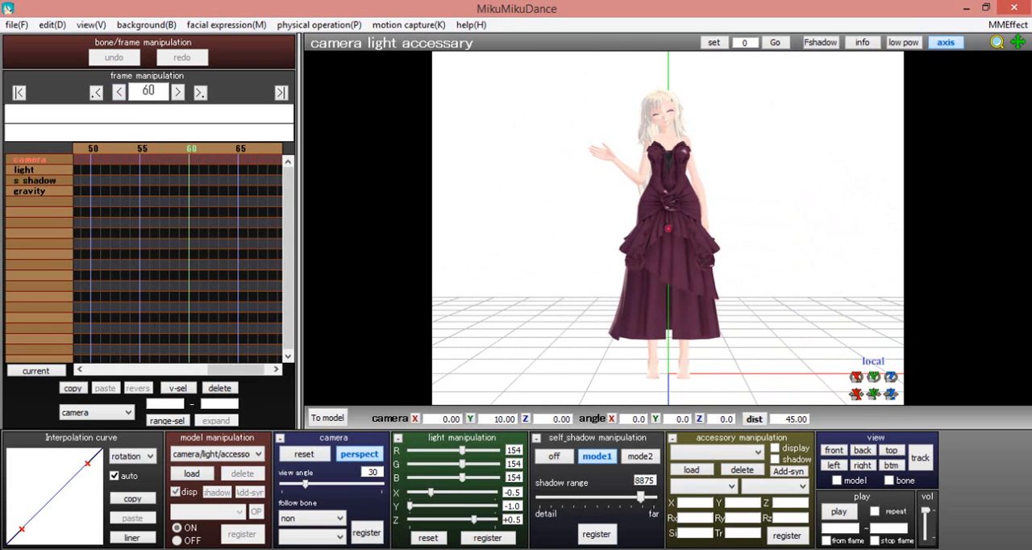
{"action": "left_click_drag", "start_coordinate": [890, 395], "coordinate": [889, 206]}
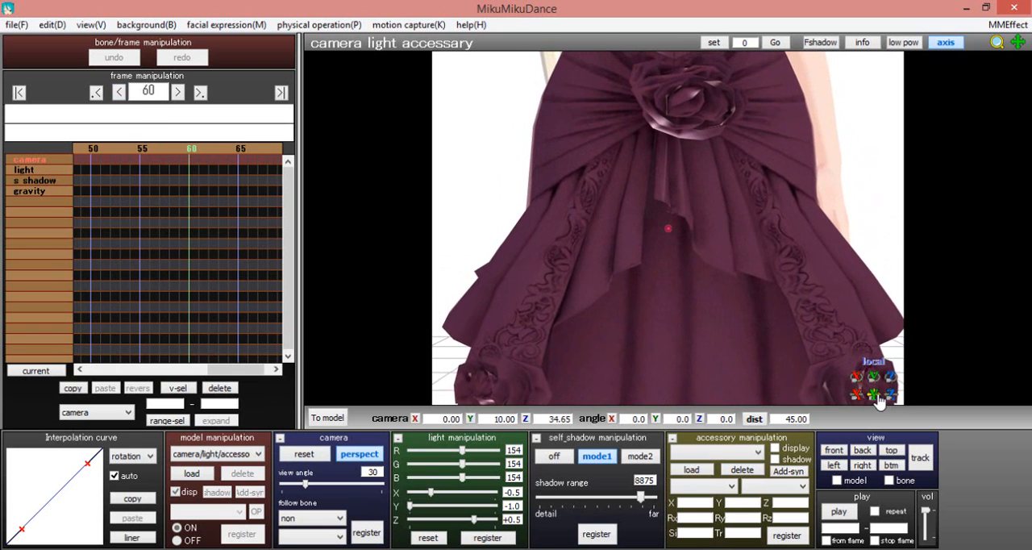
{"action": "left_click_drag", "start_coordinate": [873, 394], "coordinate": [873, 302]}
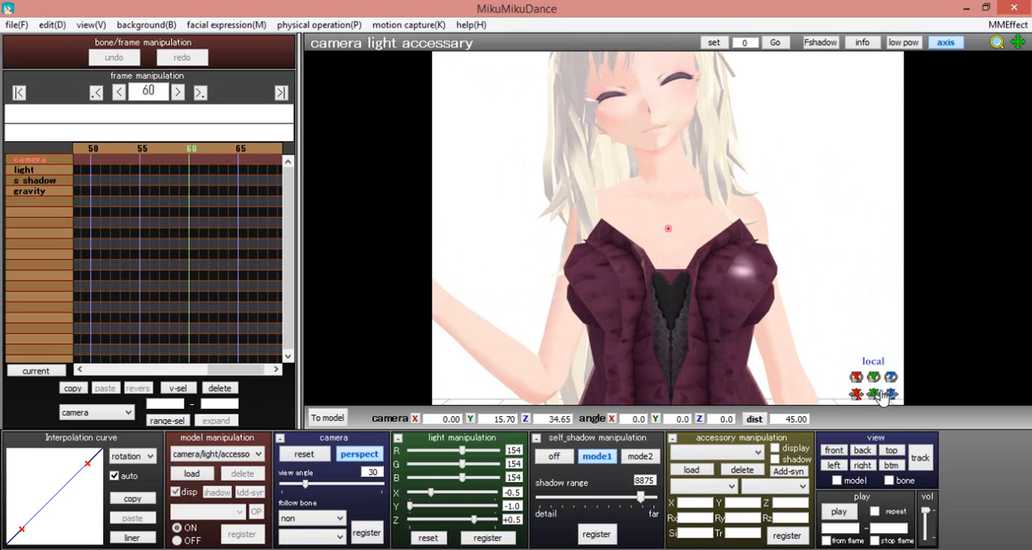
{"action": "left_click_drag", "start_coordinate": [890, 394], "coordinate": [890, 512]}
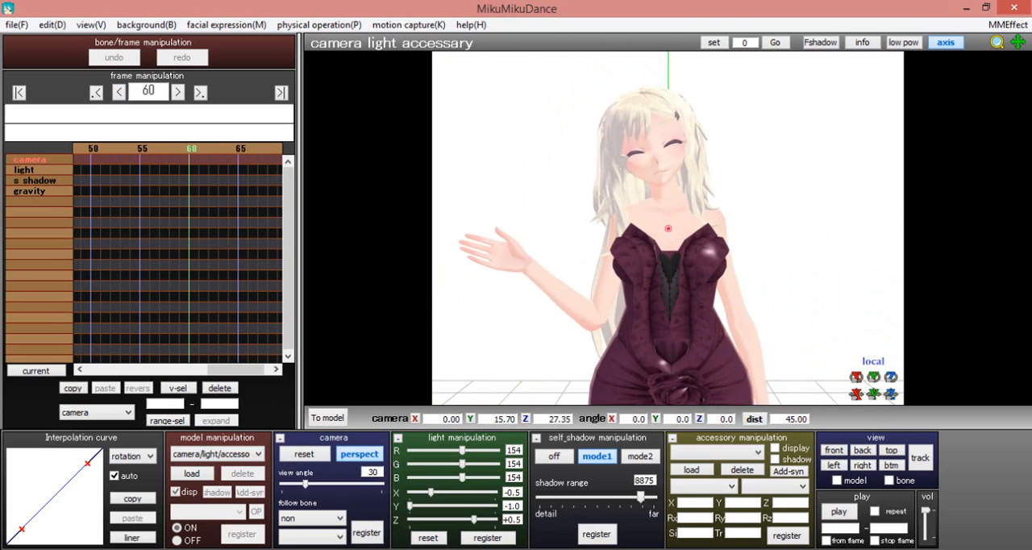
{"action": "left_click", "coordinate": [364, 533]}
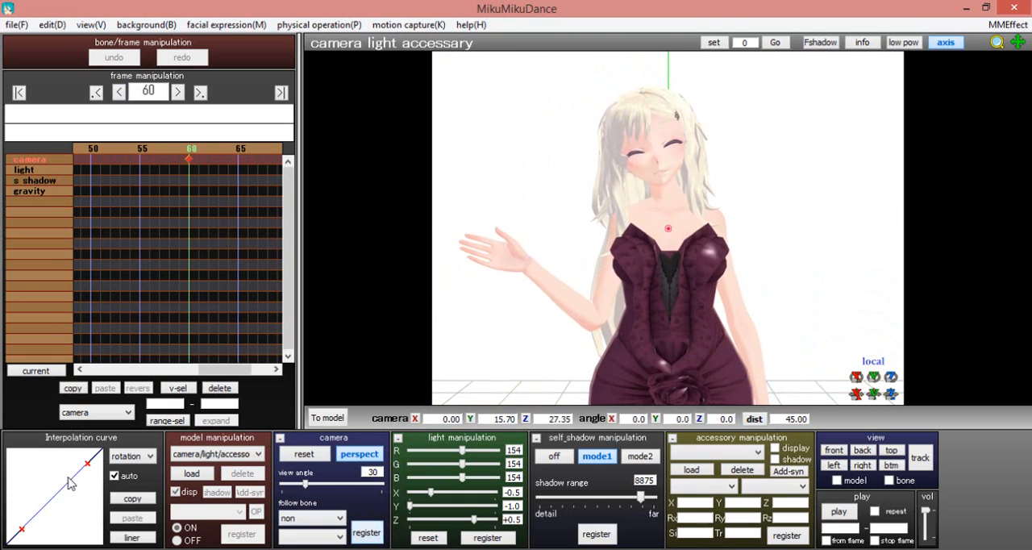
Bend the frame 60 camera keyframe's interpolation curve upward for a fast start and slow finish, and play the camera move
{"action": "left_click_drag", "start_coordinate": [86, 465], "coordinate": [32, 474]}
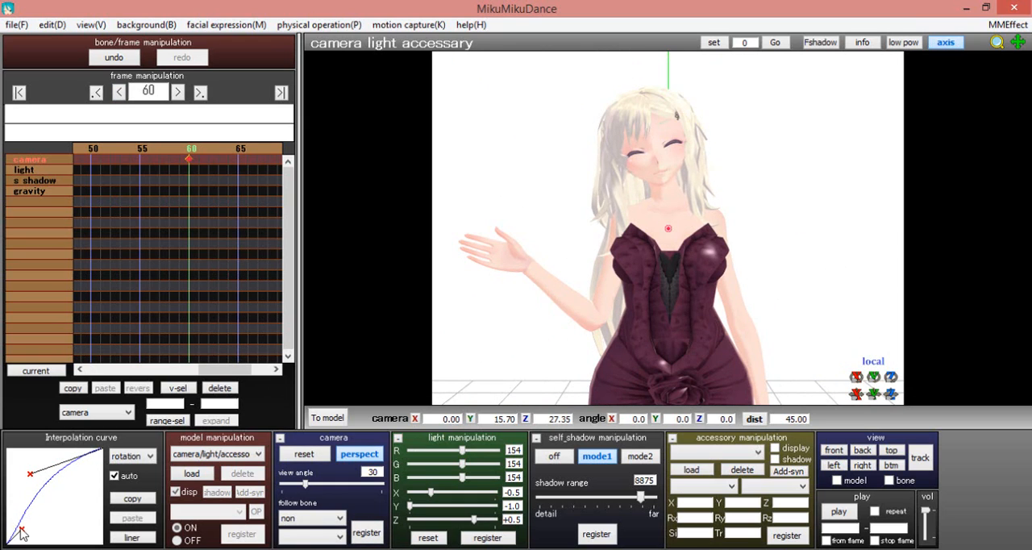
{"action": "left_click_drag", "start_coordinate": [25, 525], "coordinate": [27, 499]}
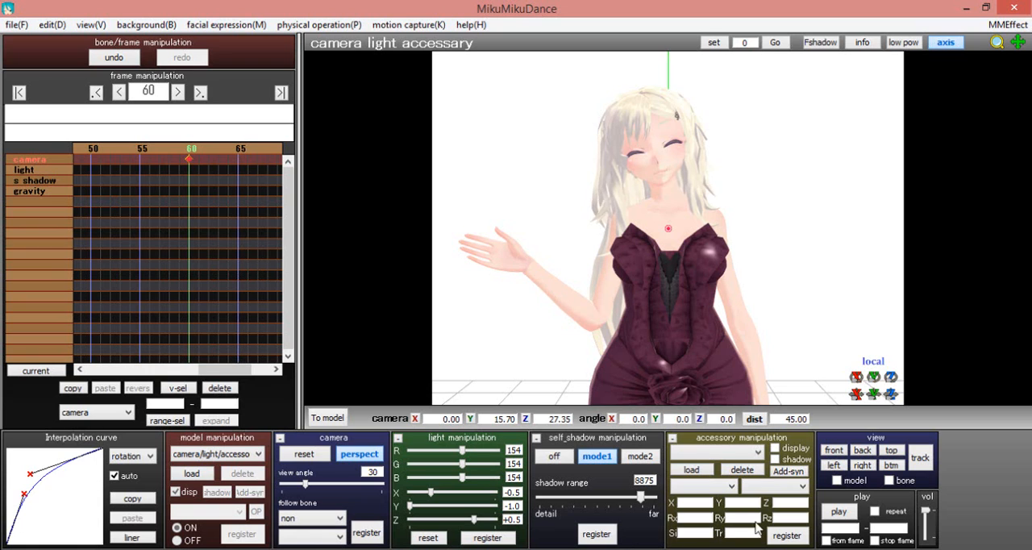
{"action": "left_click", "coordinate": [838, 513]}
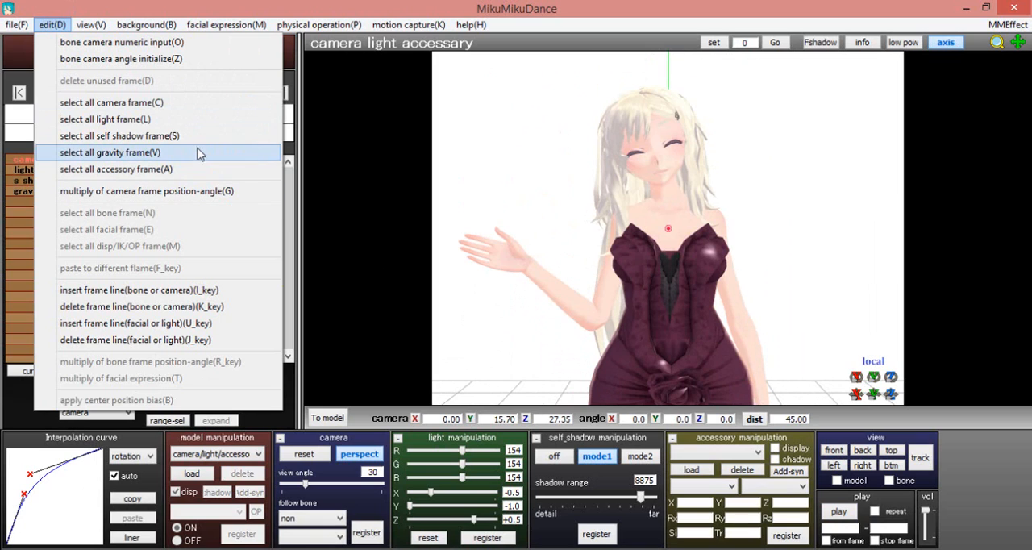
Open the gravity settings, try out the Y direction, and close the settings
{"action": "mouse_move", "coordinate": [352, 23]}
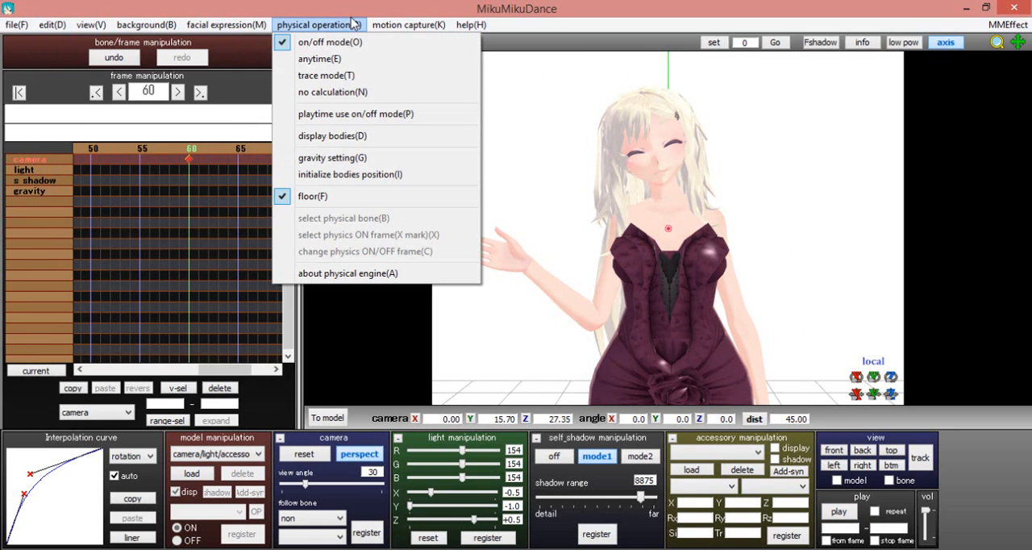
{"action": "left_click", "coordinate": [344, 159]}
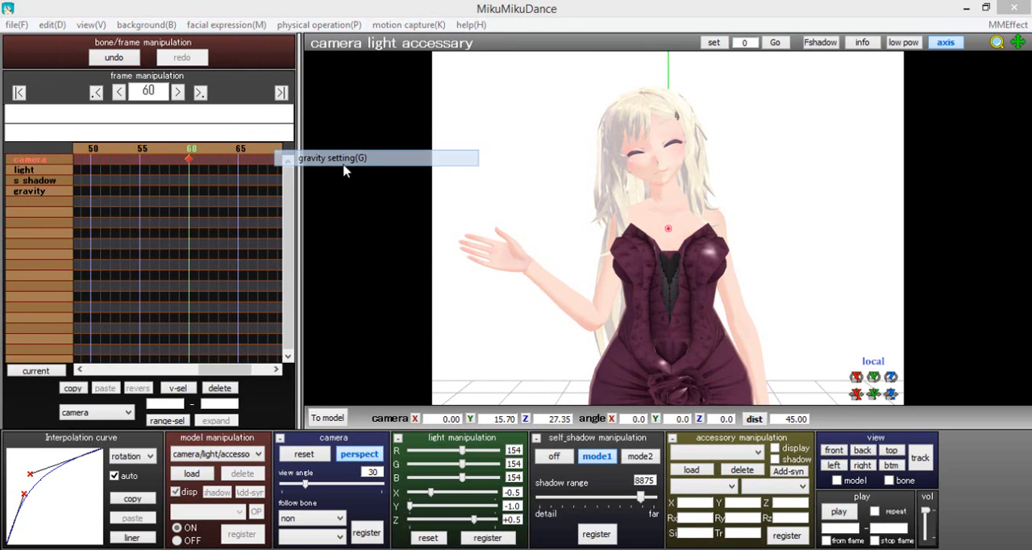
{"action": "left_click_drag", "start_coordinate": [445, 203], "coordinate": [181, 170]}
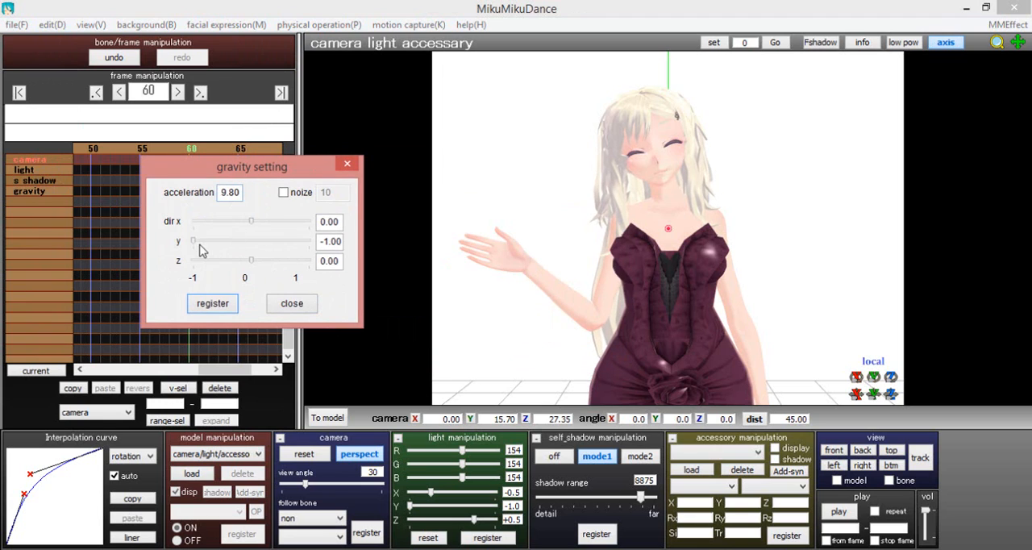
{"action": "left_click_drag", "start_coordinate": [195, 241], "coordinate": [171, 248]}
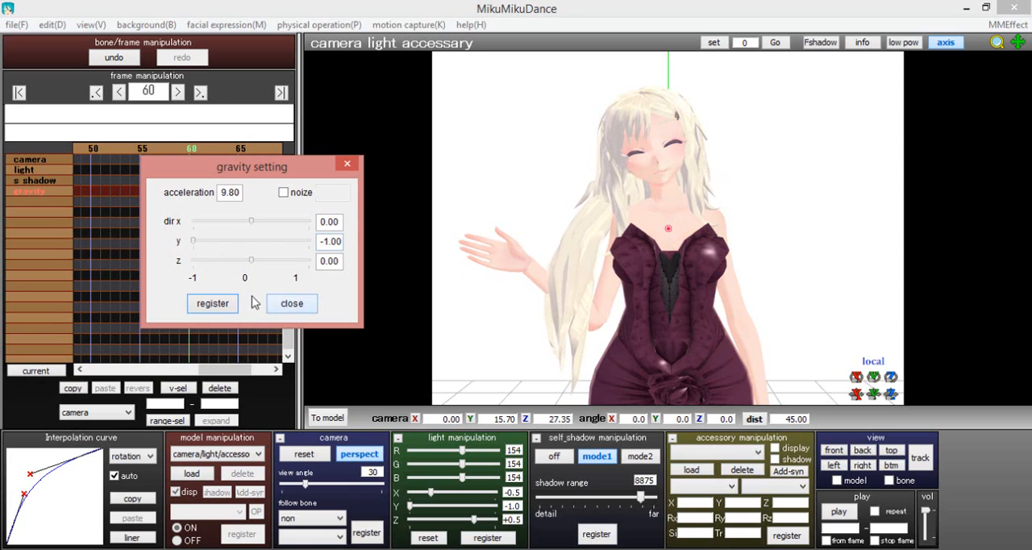
{"action": "left_click", "coordinate": [288, 304]}
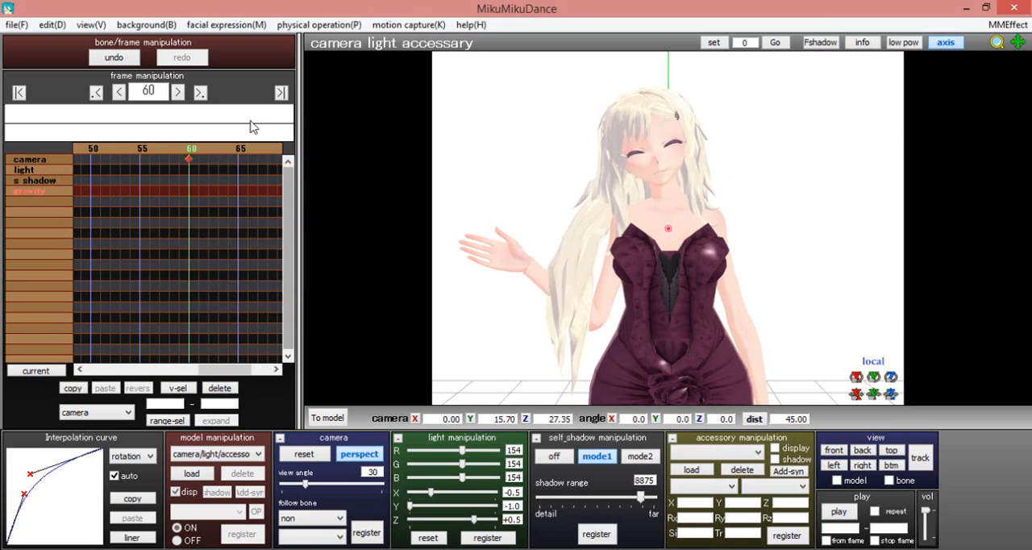